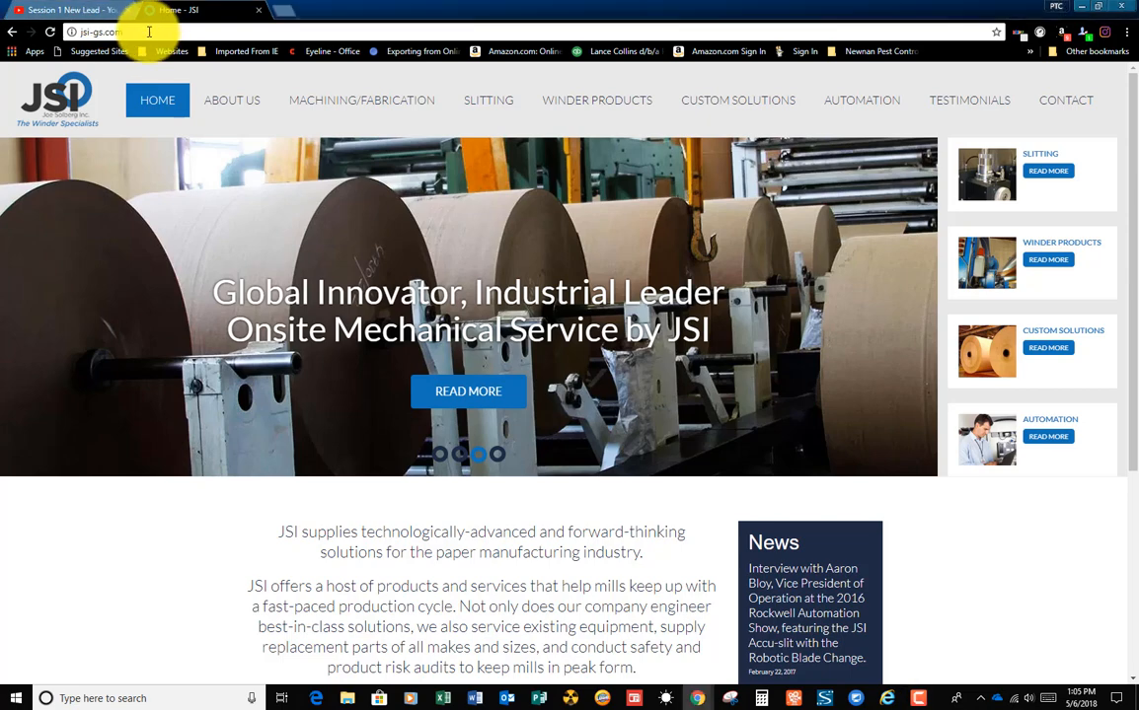
Step: Go to salesforce.com and log in to the account with the saved credentials
click(149, 32)
text(salesforce.c)
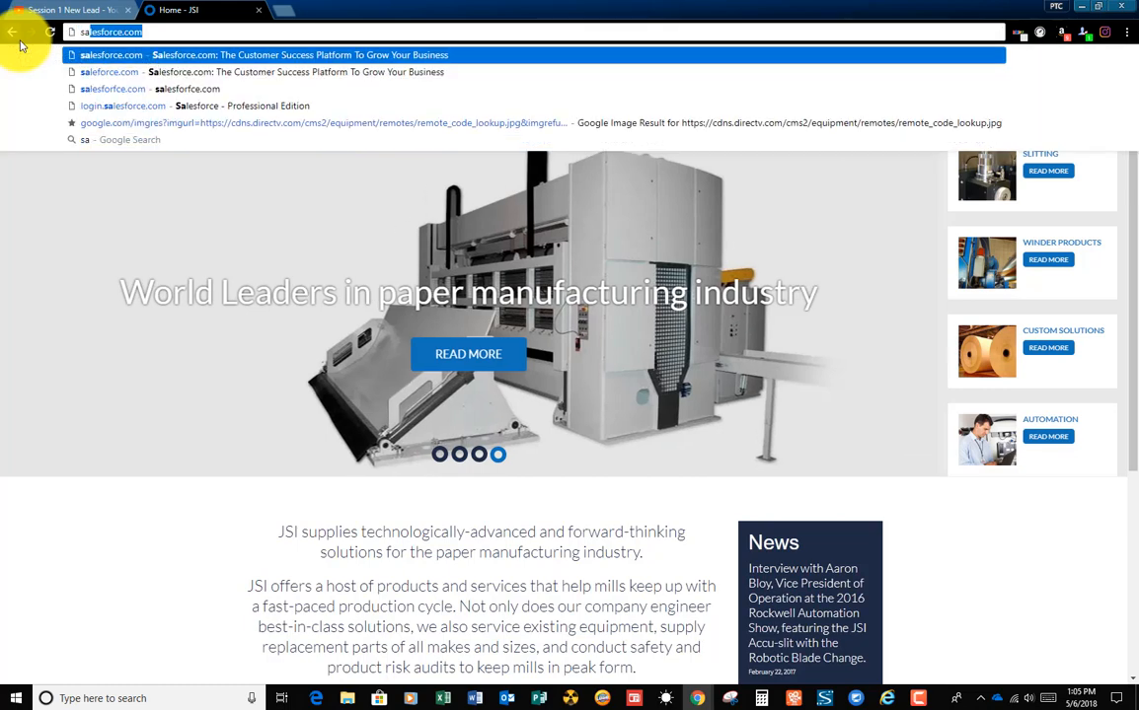
key(Return)
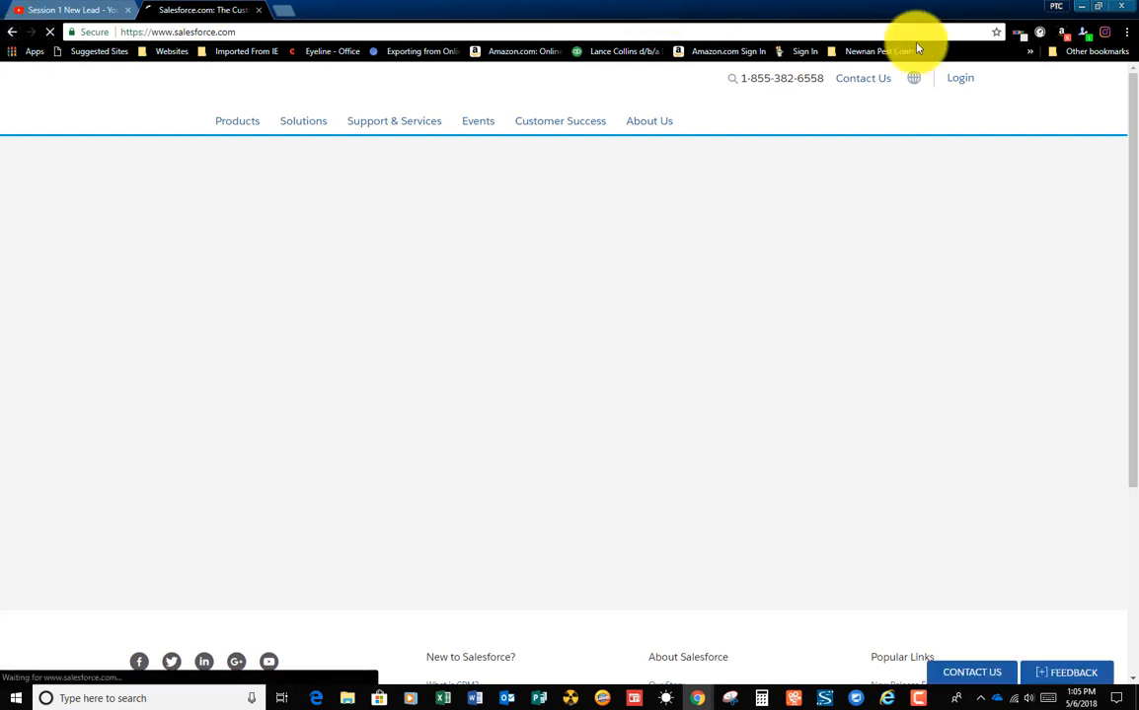
click(956, 83)
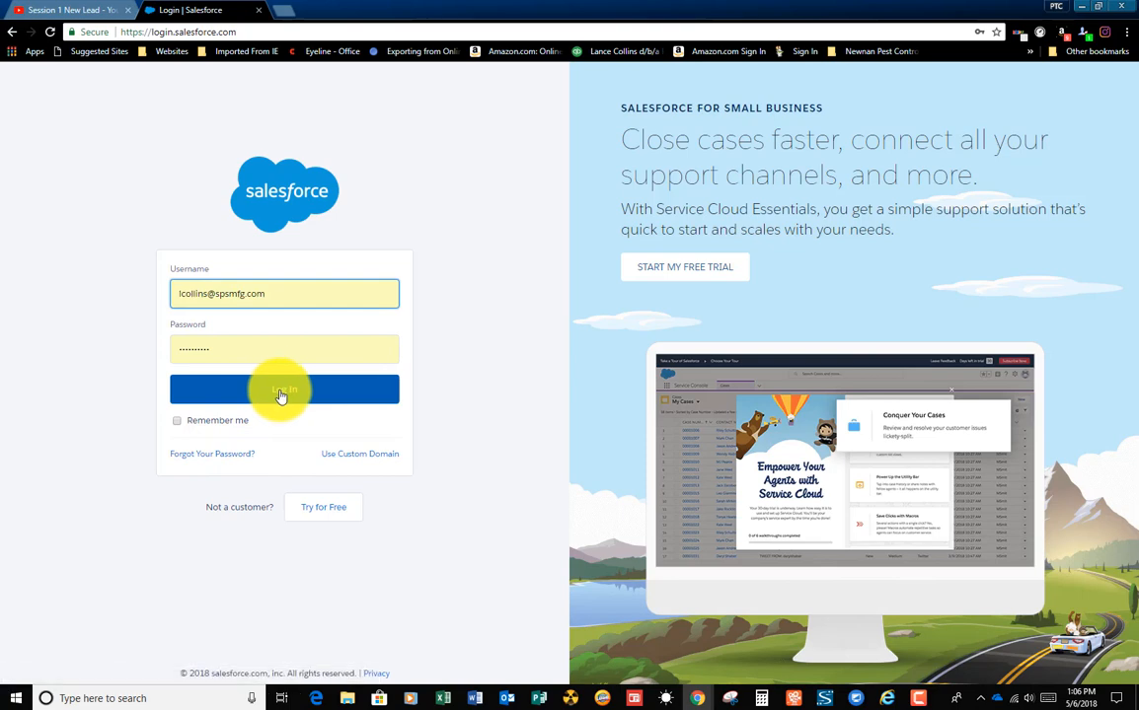
click(280, 393)
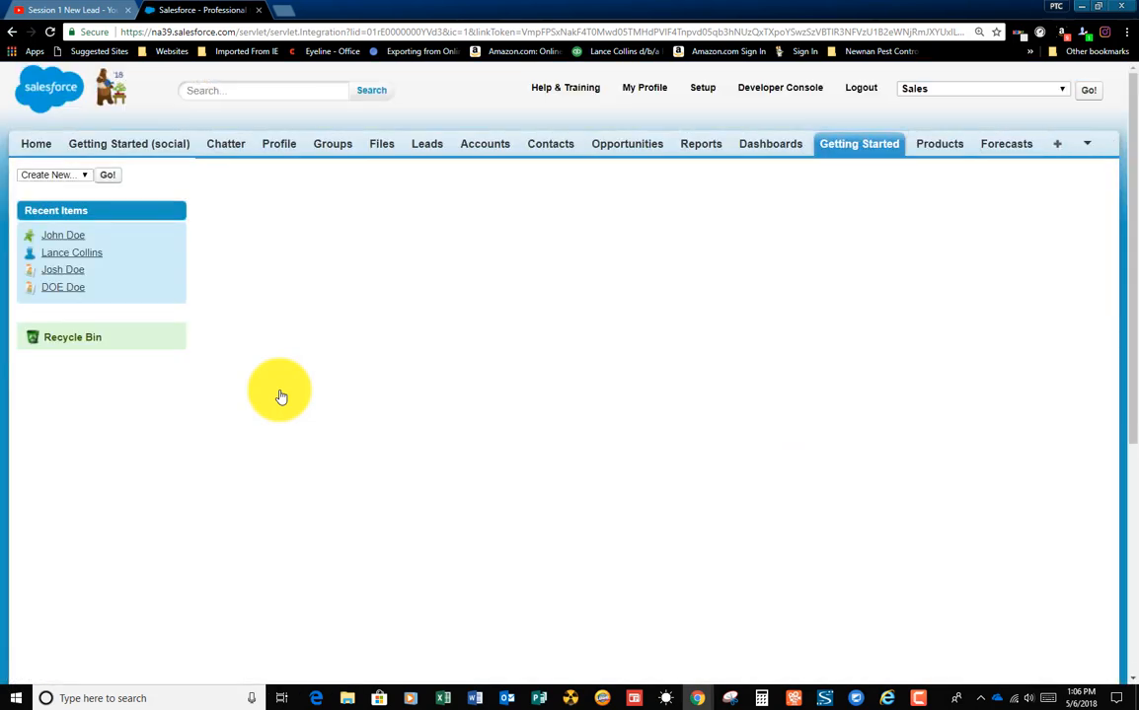
Step: Open the logged-in user's own profile and review its overview, including files owned, contact details and contribution
click(647, 91)
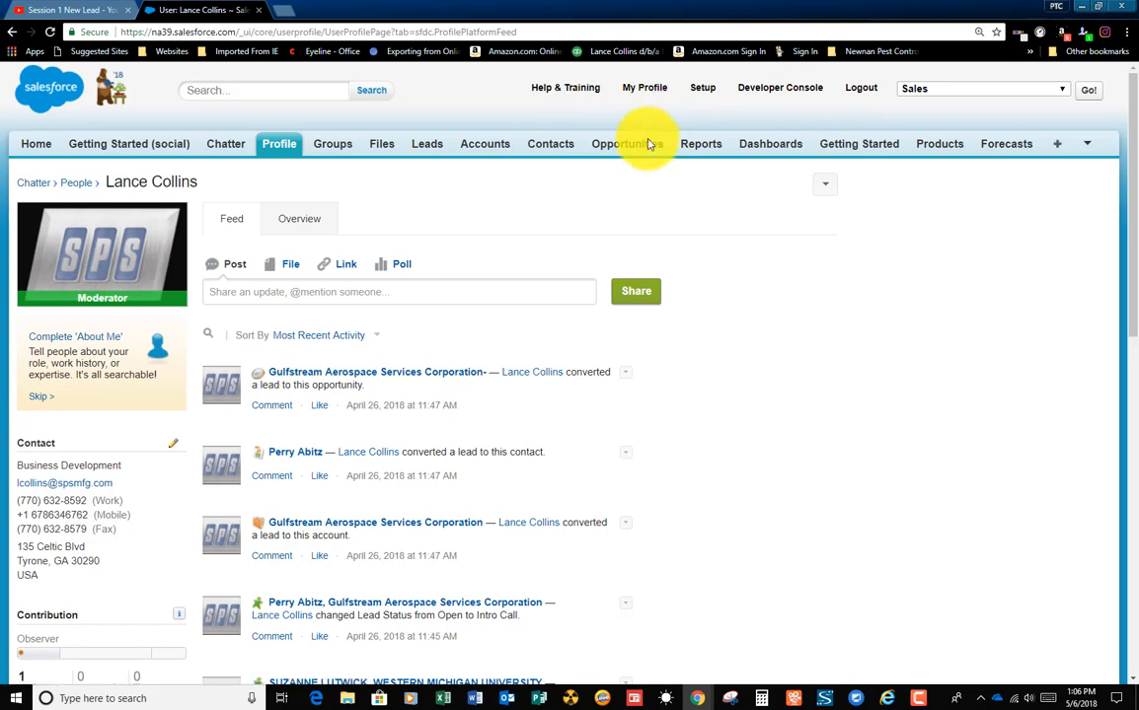
click(300, 217)
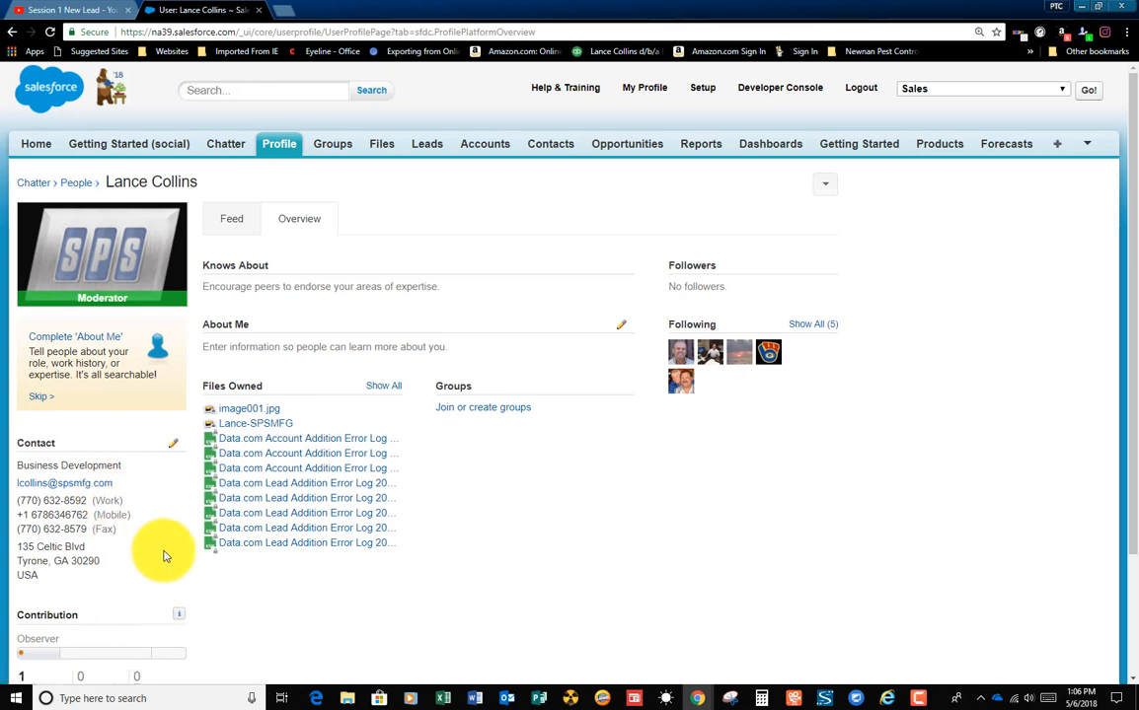
scroll(164, 555, down, 2)
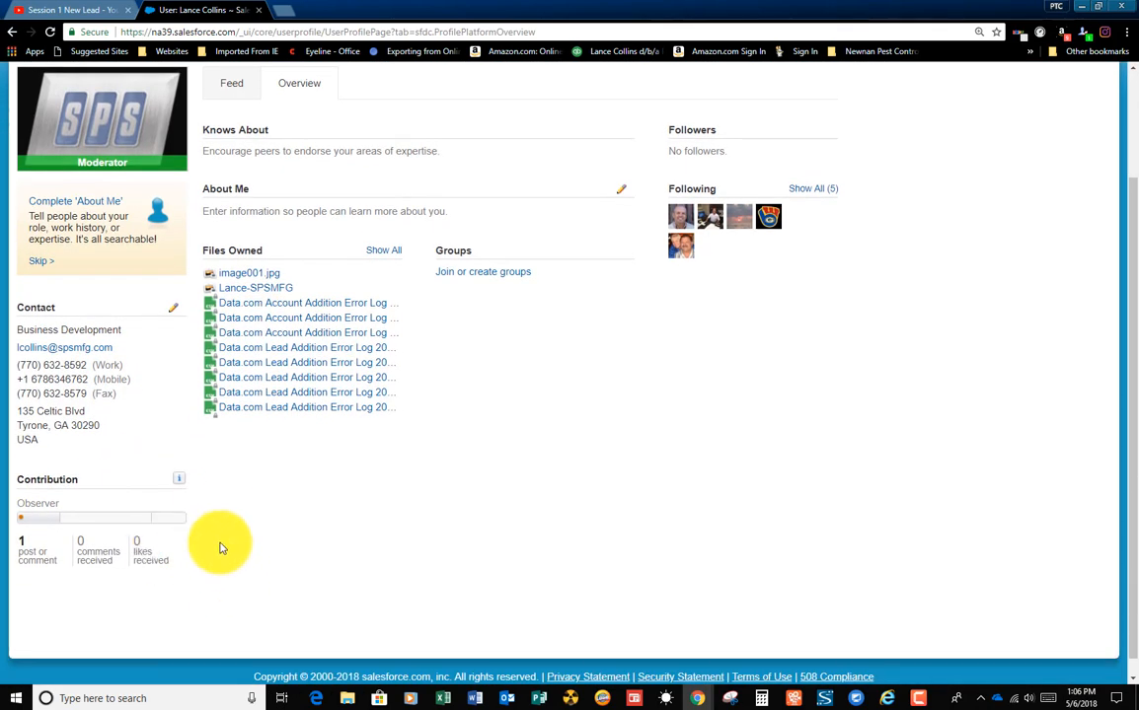
scroll(356, 350, up, 2)
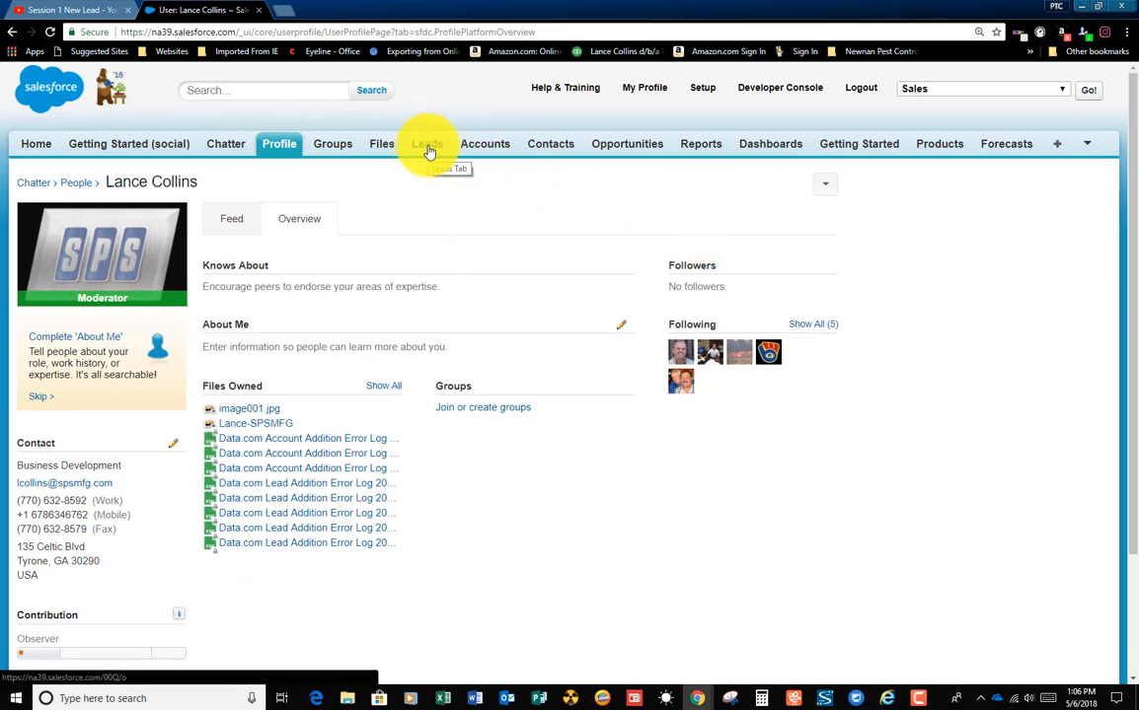
Step: Start a new lead record and enter ABB INC as the company
click(429, 150)
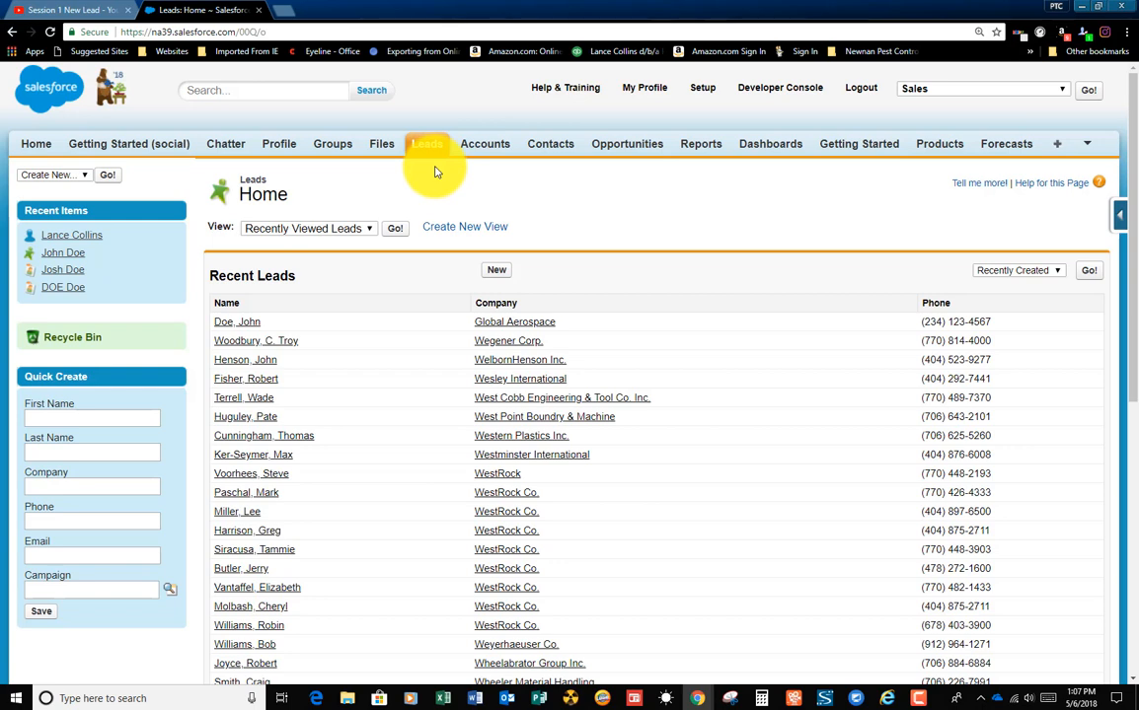
click(498, 273)
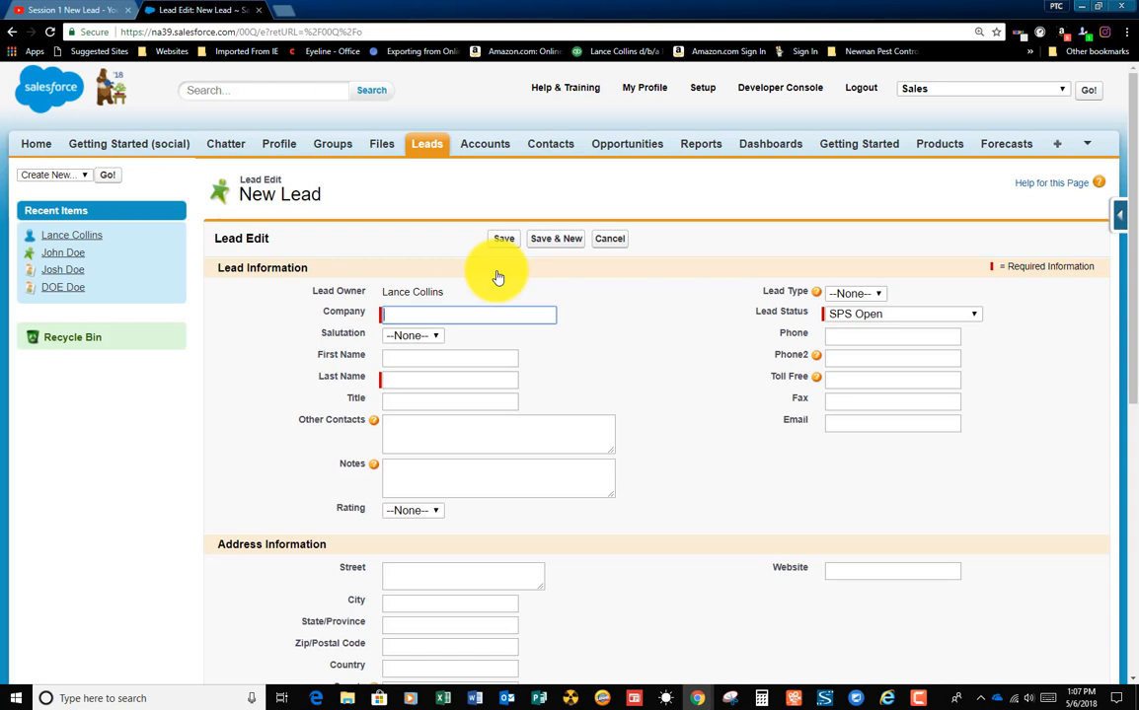
text(AB)
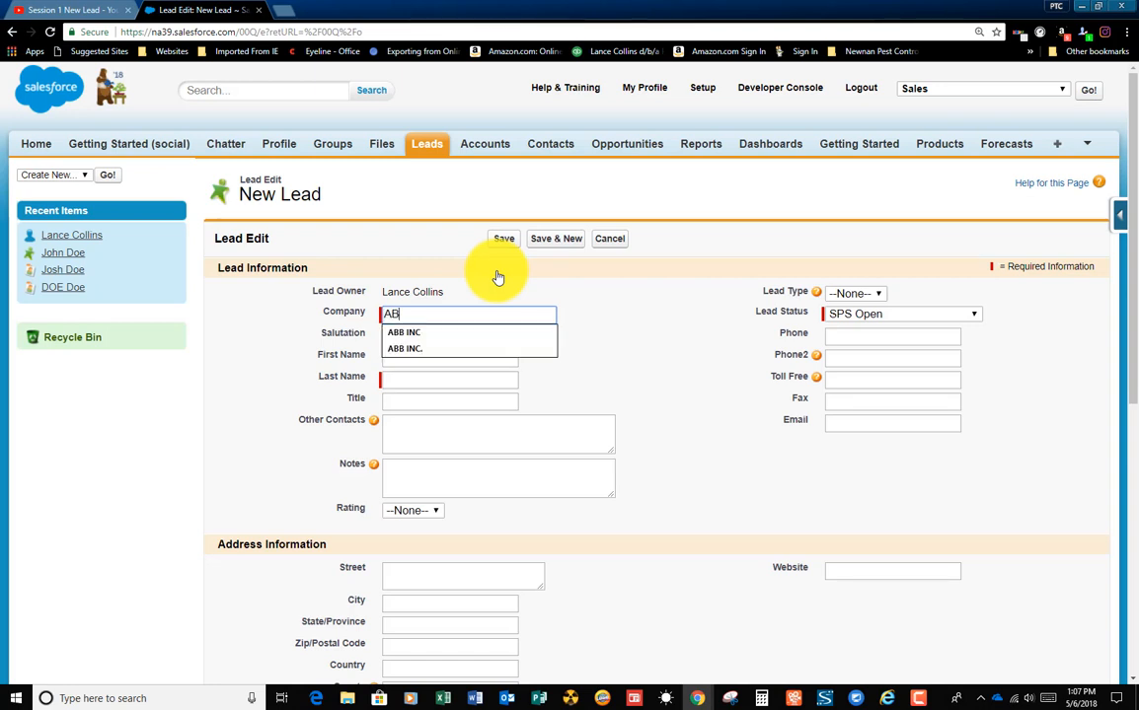
text(B INC)
key(Tab)
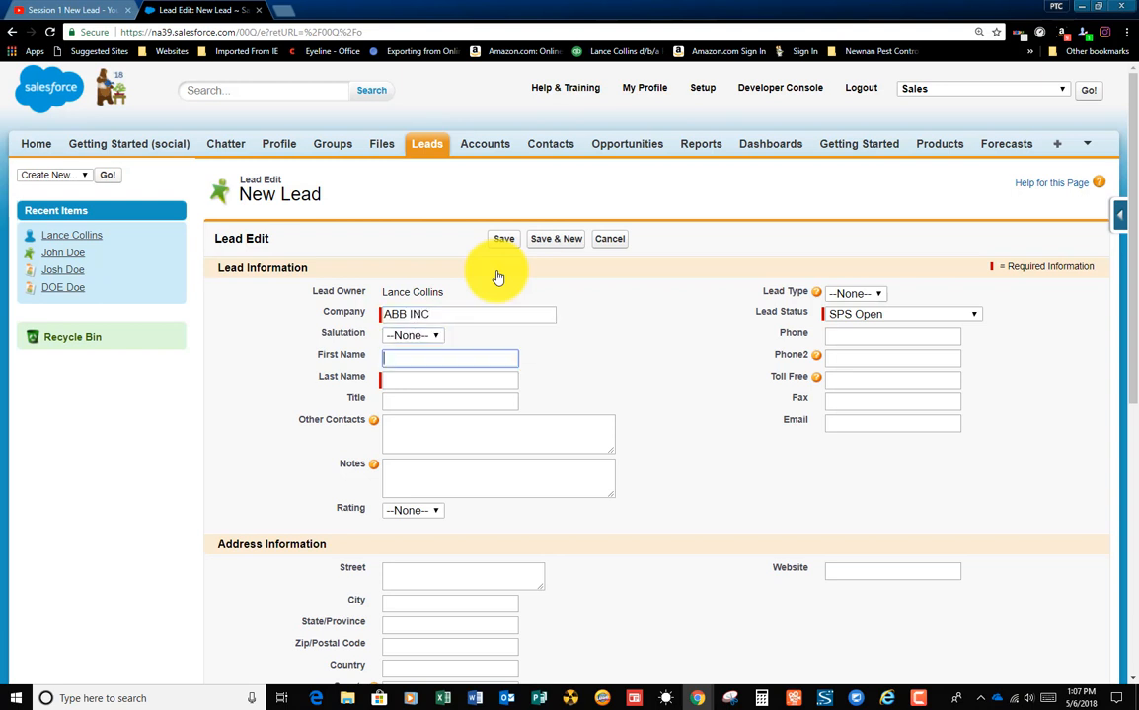
Step: Set the lead's salutation to Mr., fill in the first and last name, and enter CEO as the title
click(436, 336)
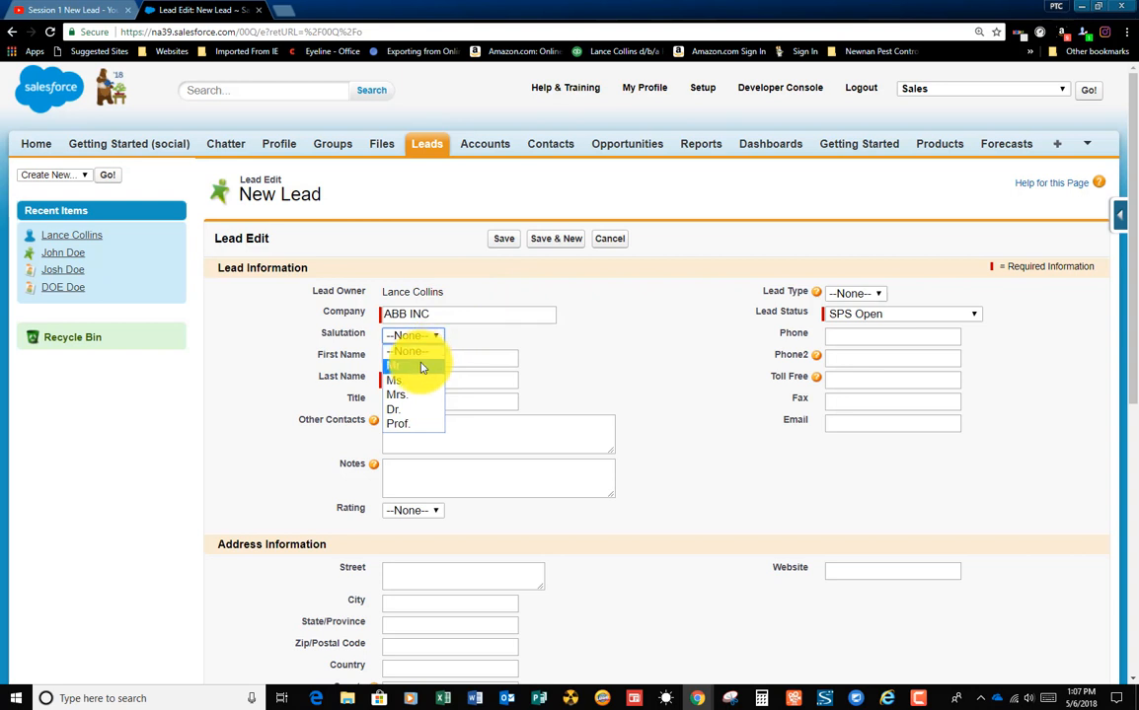
click(419, 366)
click(429, 356)
text(Jo)
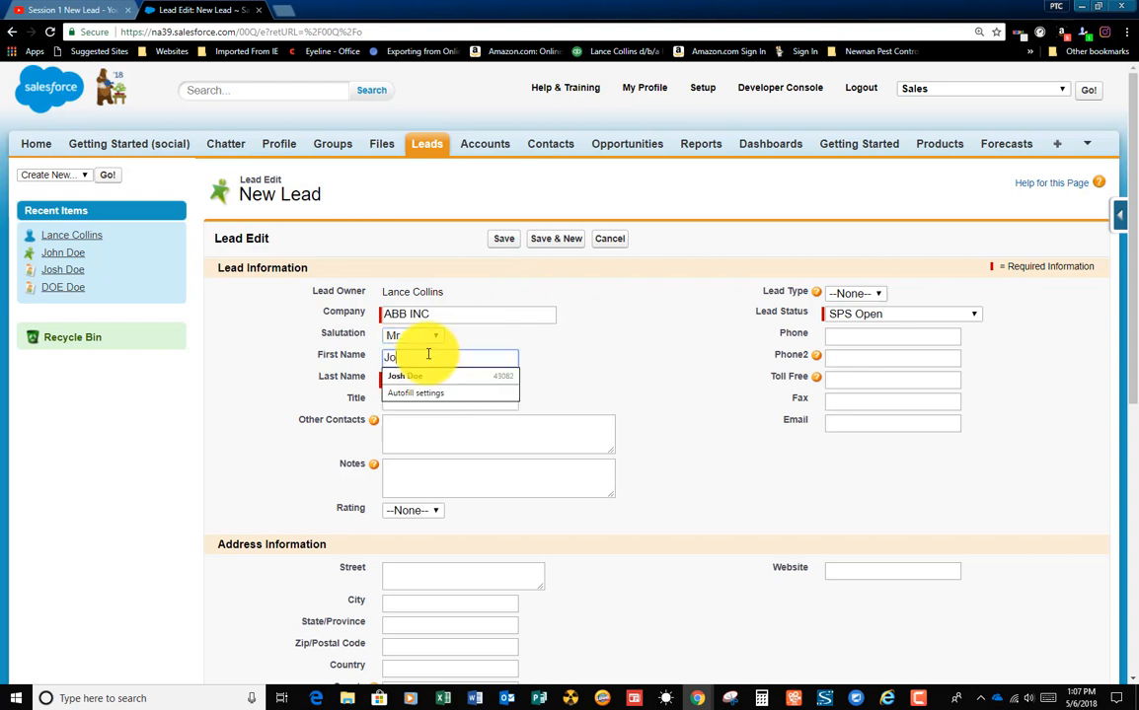
text(hn)
key(Tab)
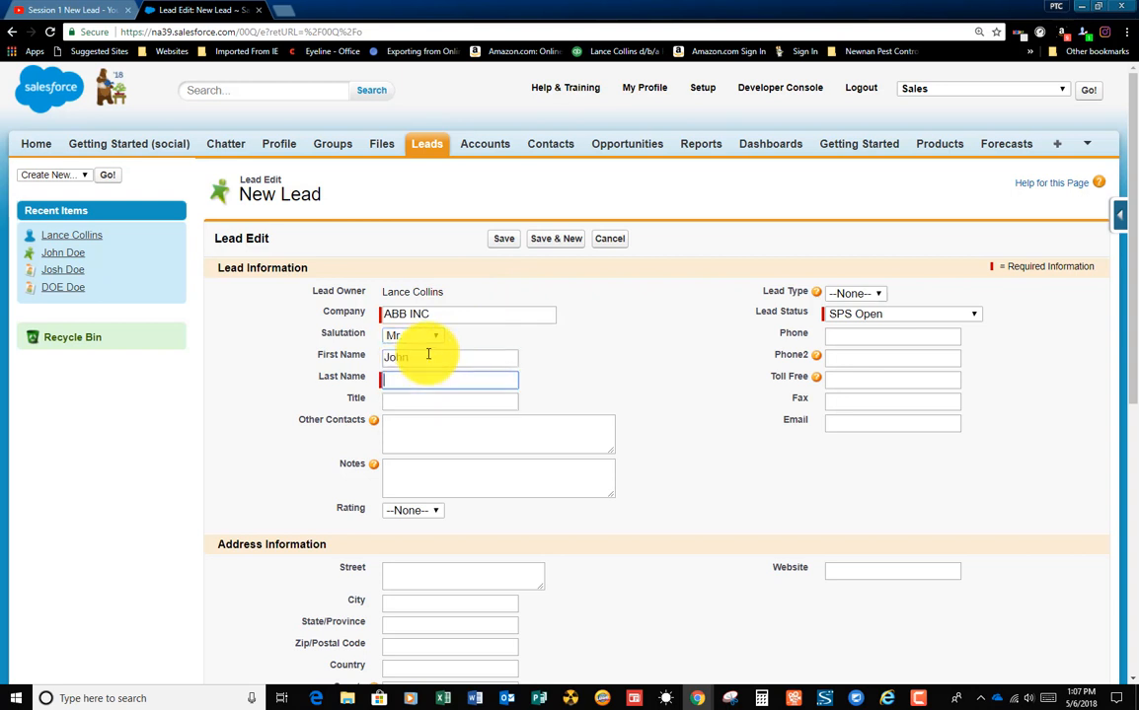
text(F)
key(BackSpace)
text(Doe)
key(Tab)
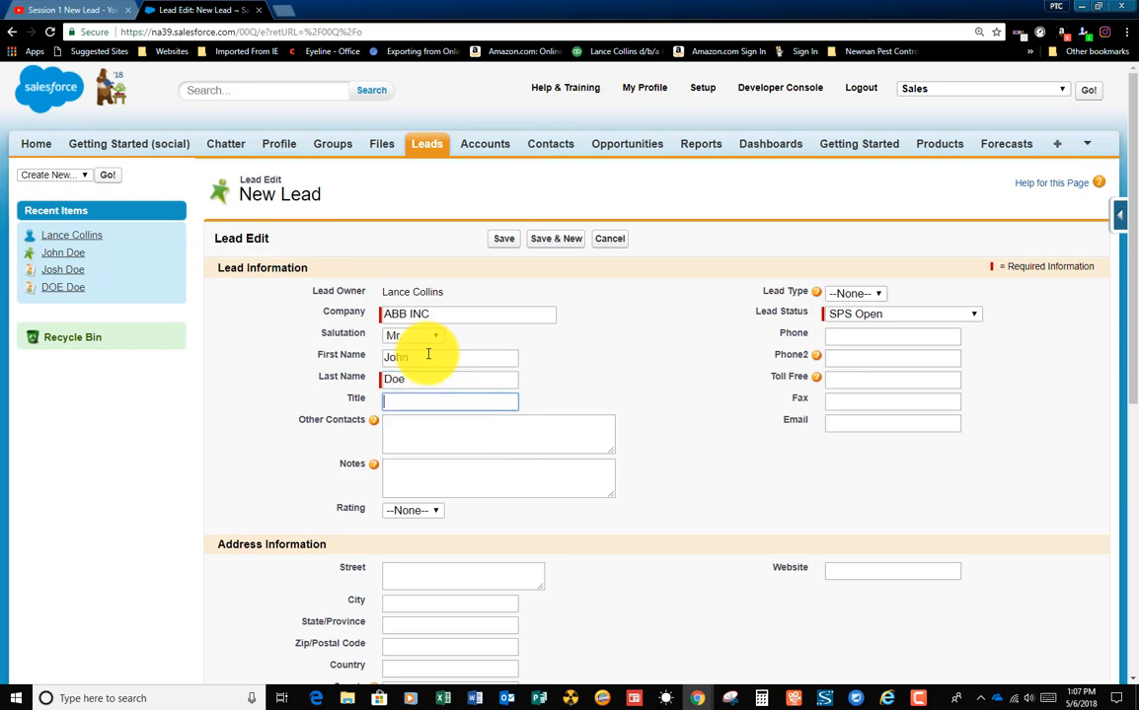
text(CEO)
key(Tab)
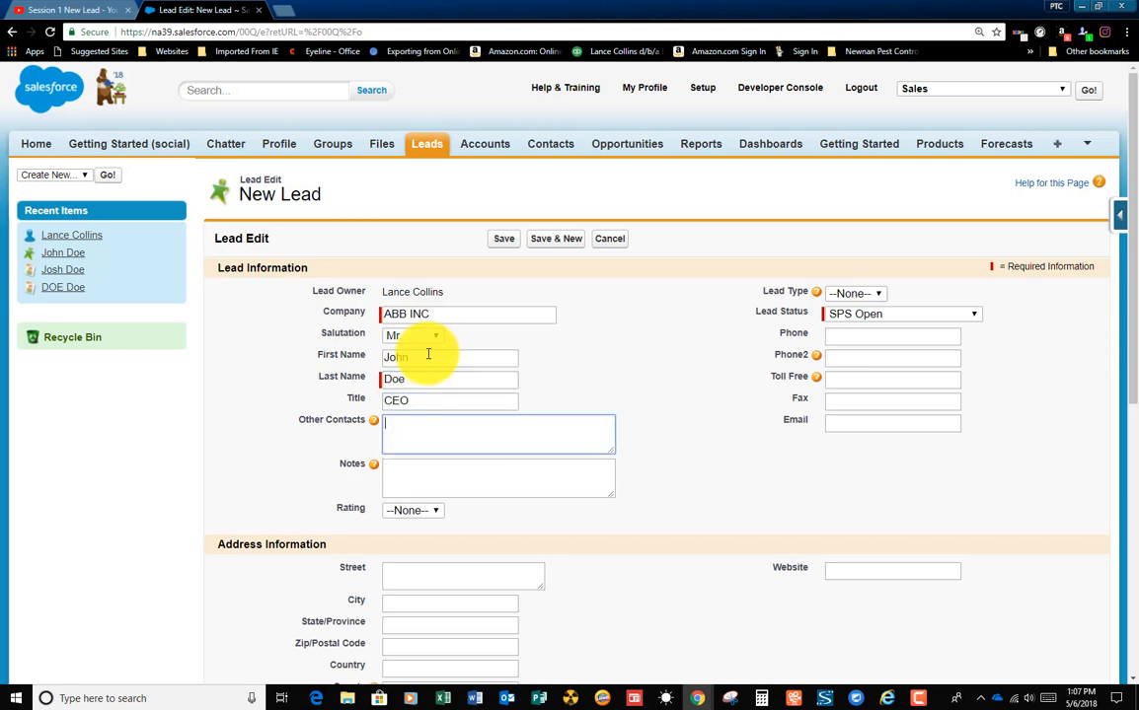
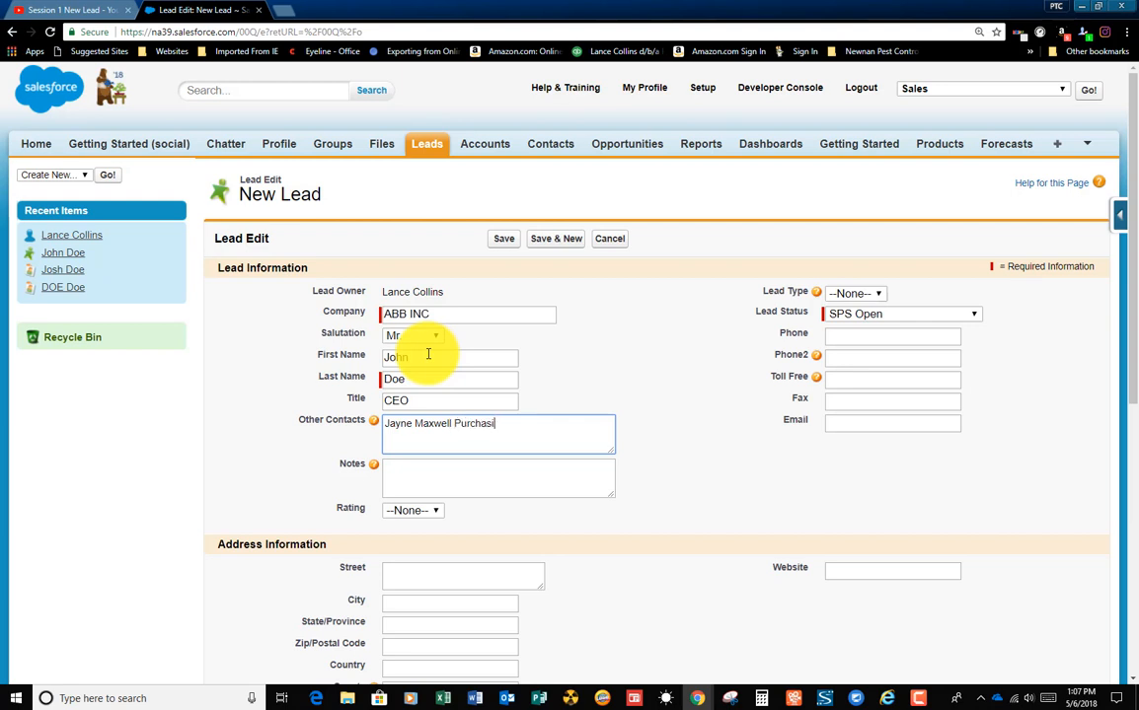
Step: Enter a second contact's full name with the role Purchasing Director under the lead's other contacts
text(ng Director)
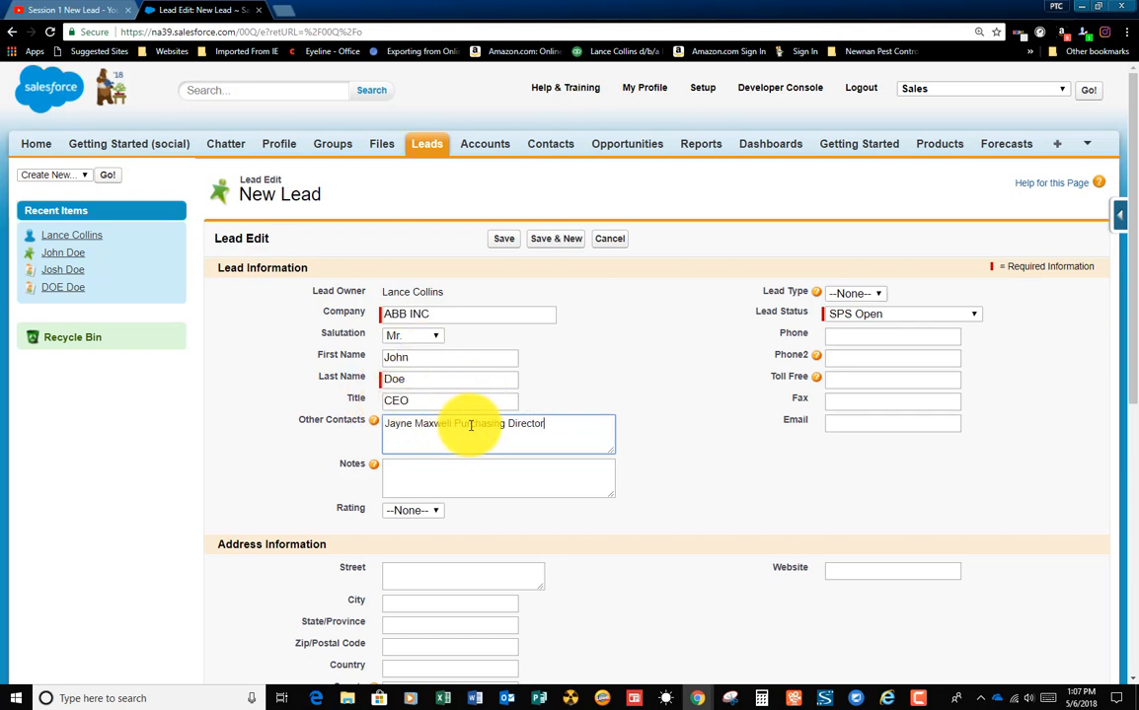
Step: Add the note "Abby Drives for Winders" to the lead and set its rating to Cold
click(405, 467)
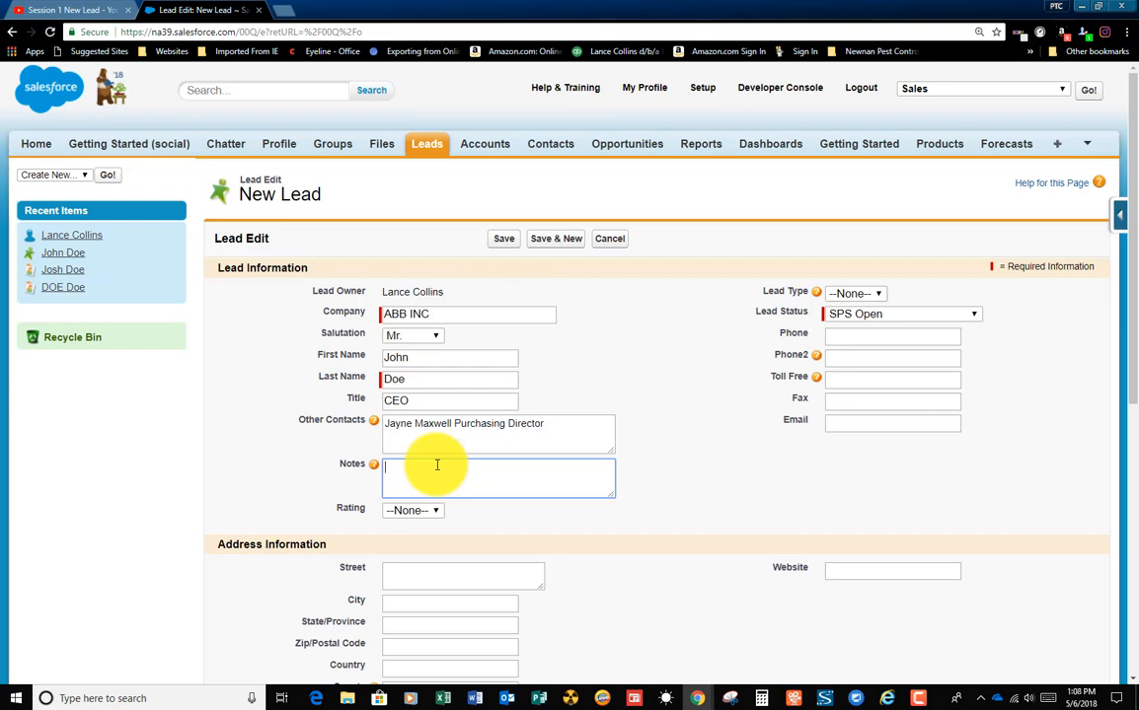
text(Abby Drive for Winders)
click(438, 512)
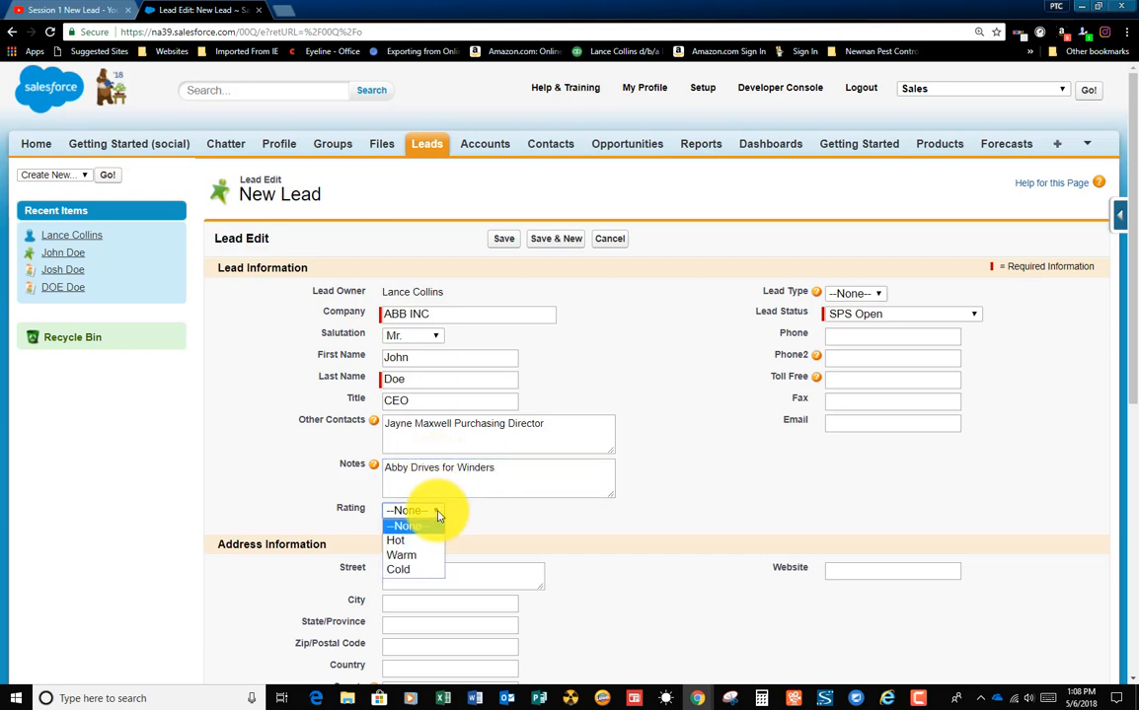
click(405, 572)
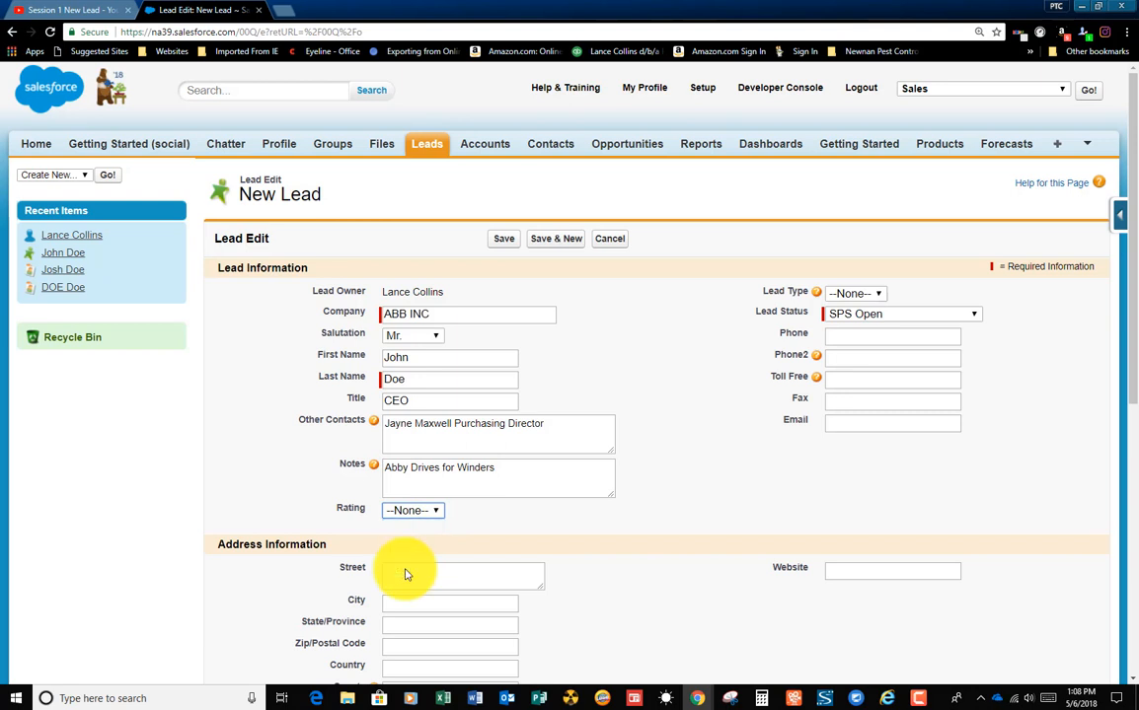
Step: Set the lead type to JSI and the lead status to JSI New Lead
click(881, 296)
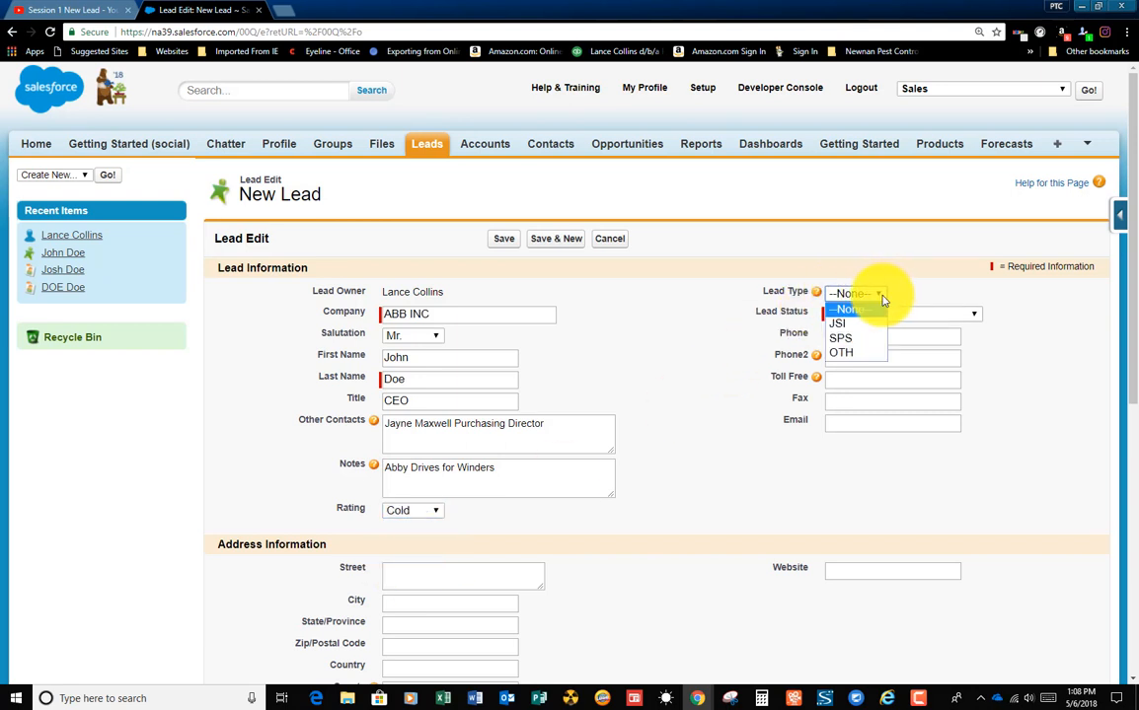
click(857, 324)
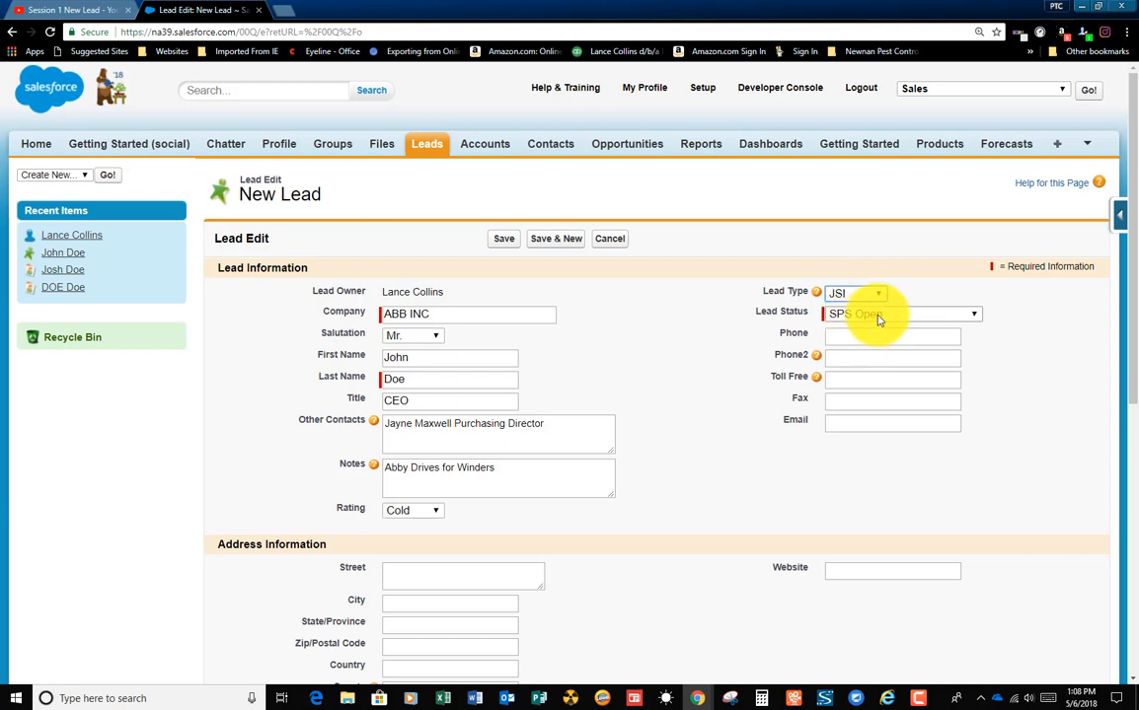
click(877, 314)
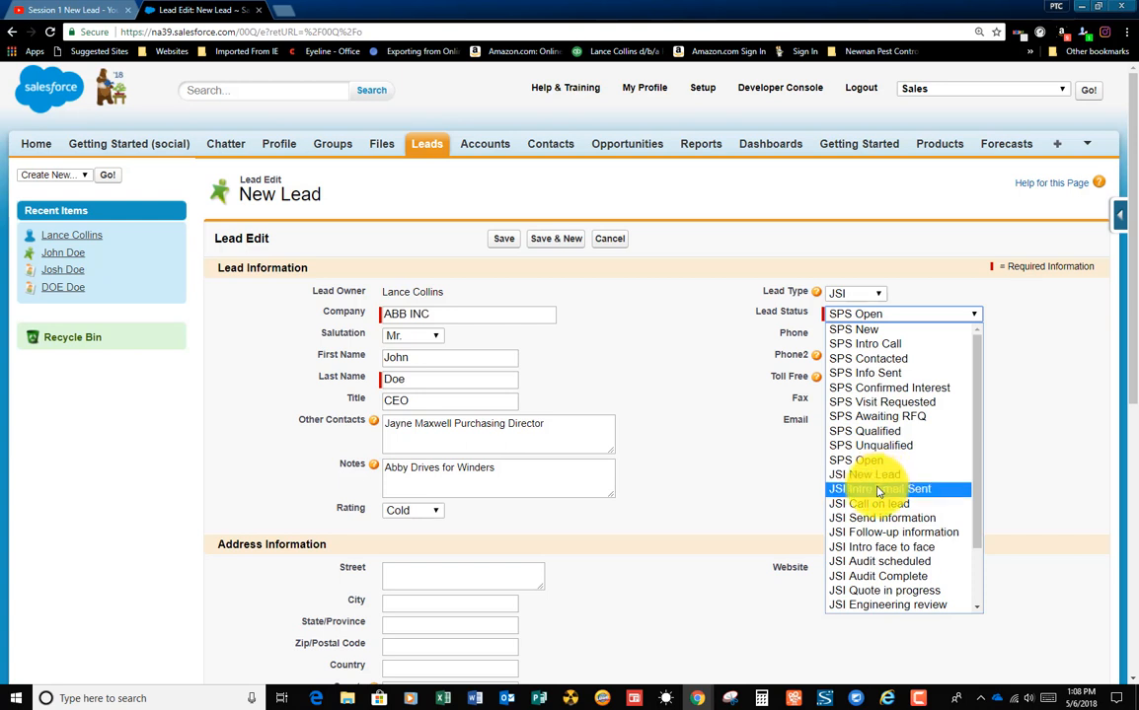
click(854, 474)
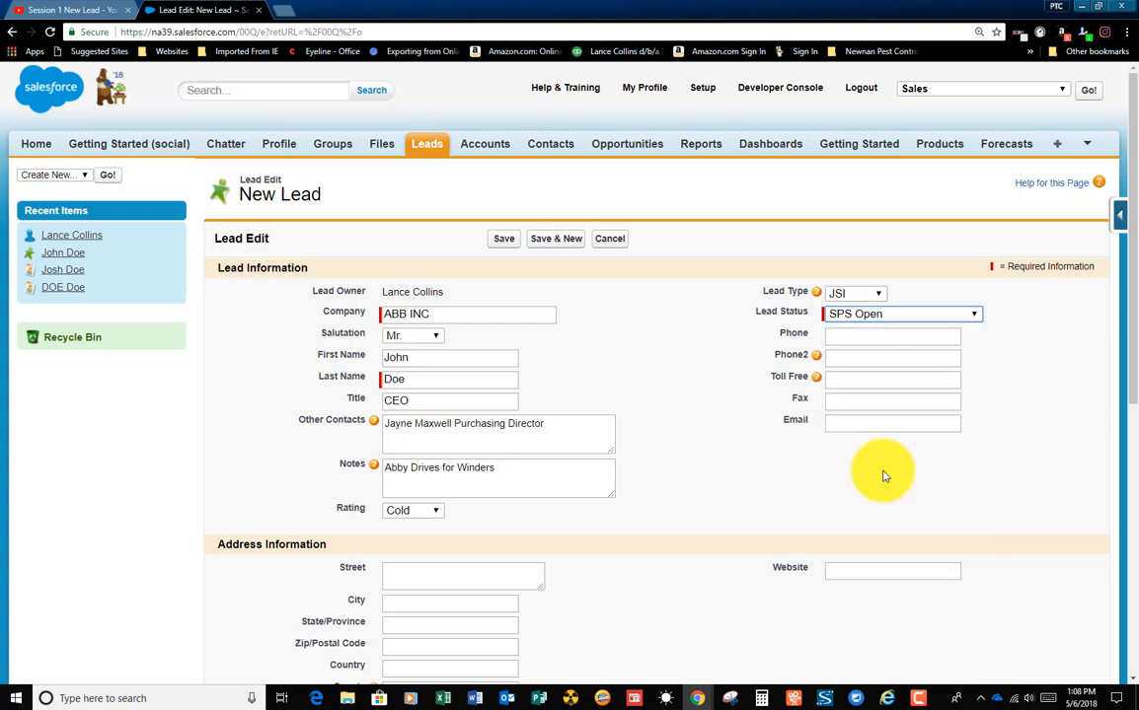
Step: Fill in the lead's main phone number and second phone number
click(841, 336)
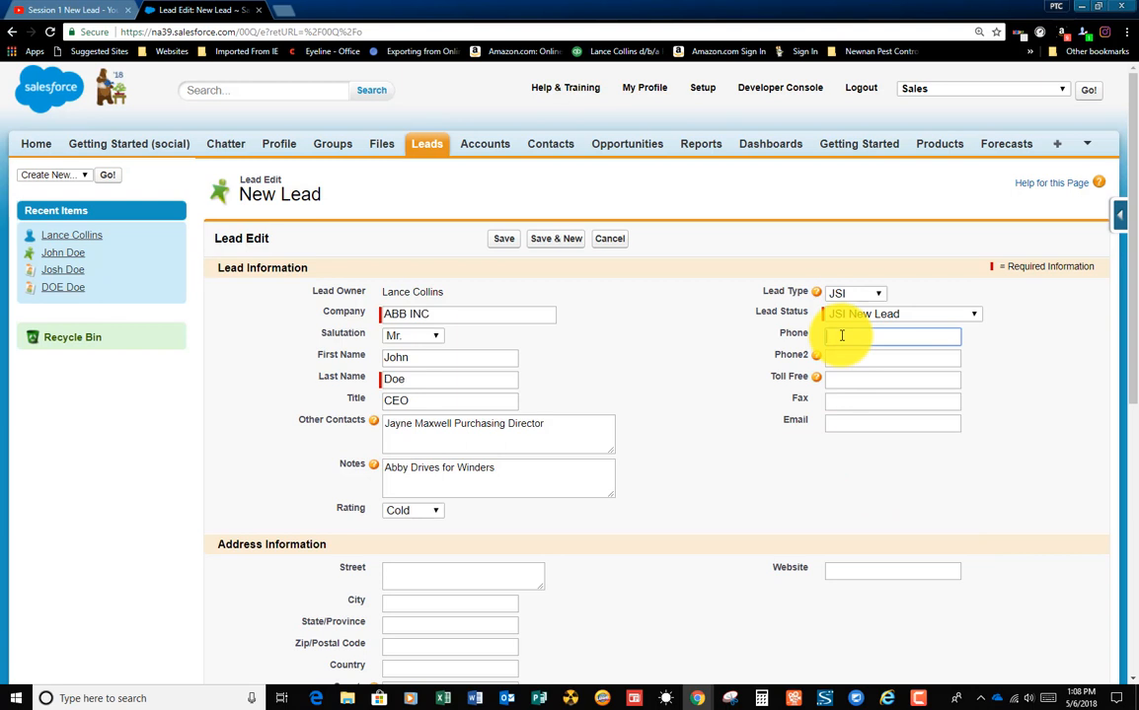
text(58)
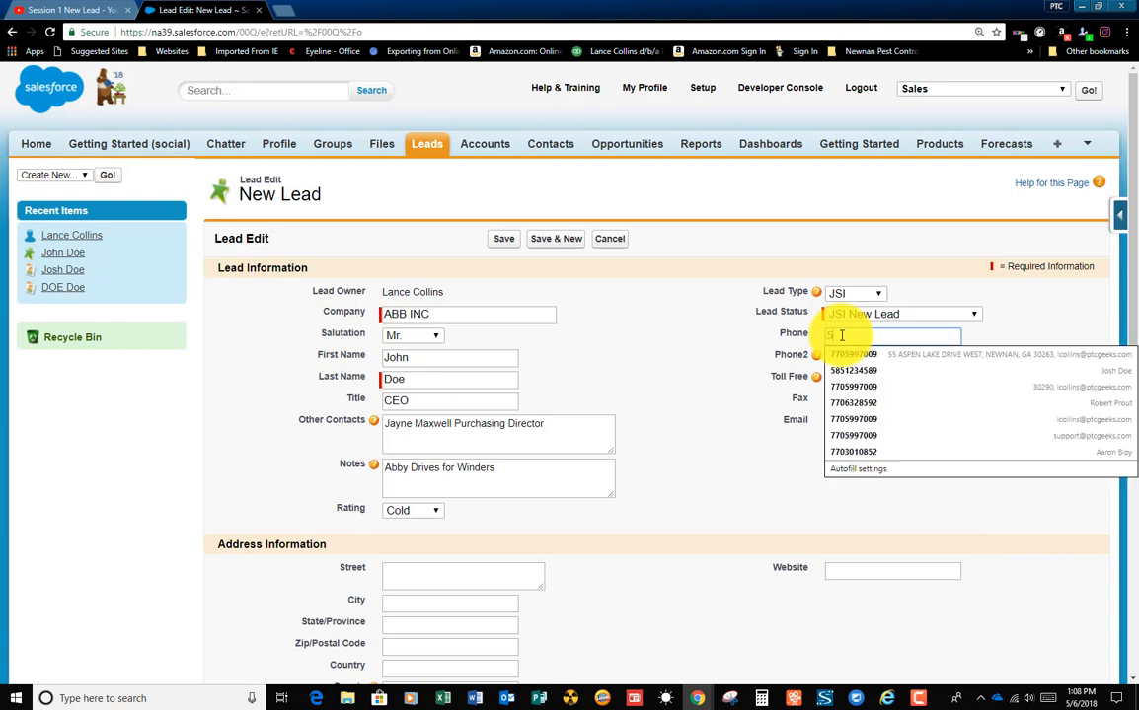
text(5-123)
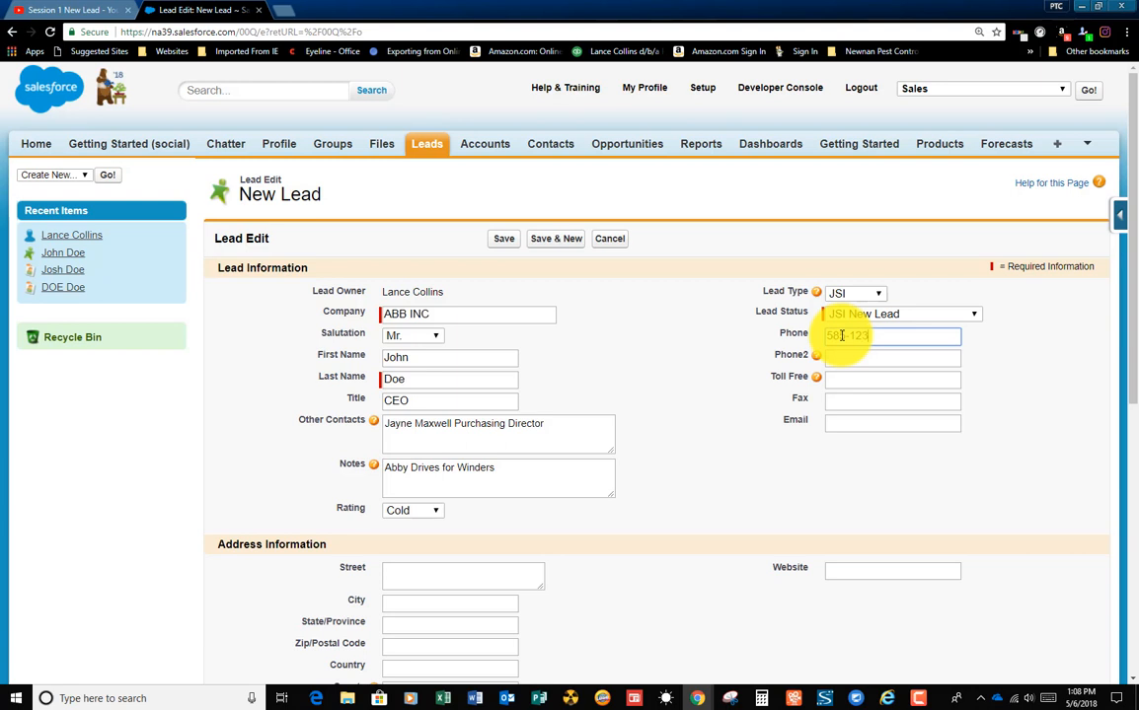
text(4567)
click(851, 360)
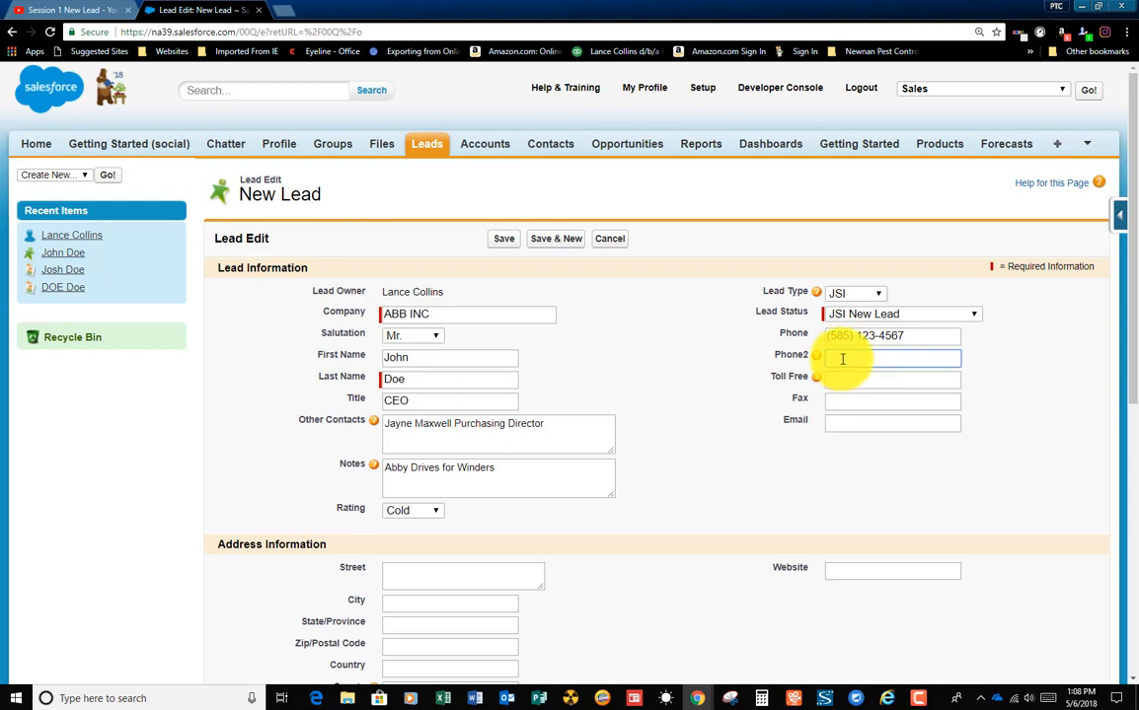
text(585)
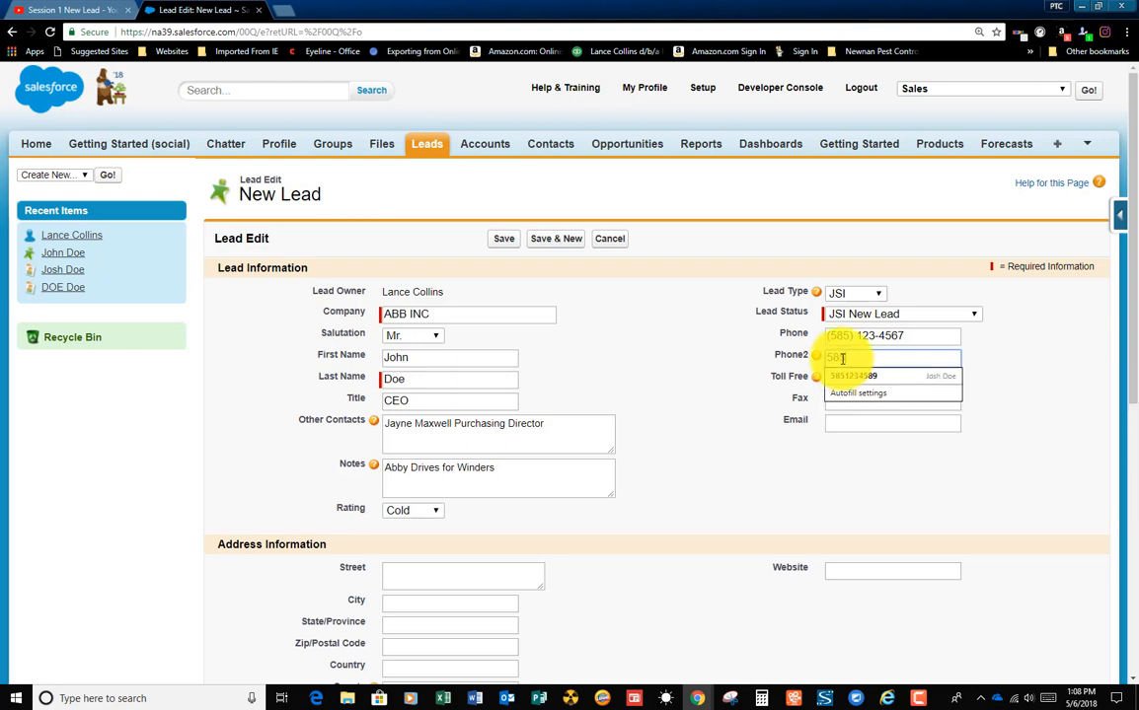
text() 123-)
text(45)
text(6)
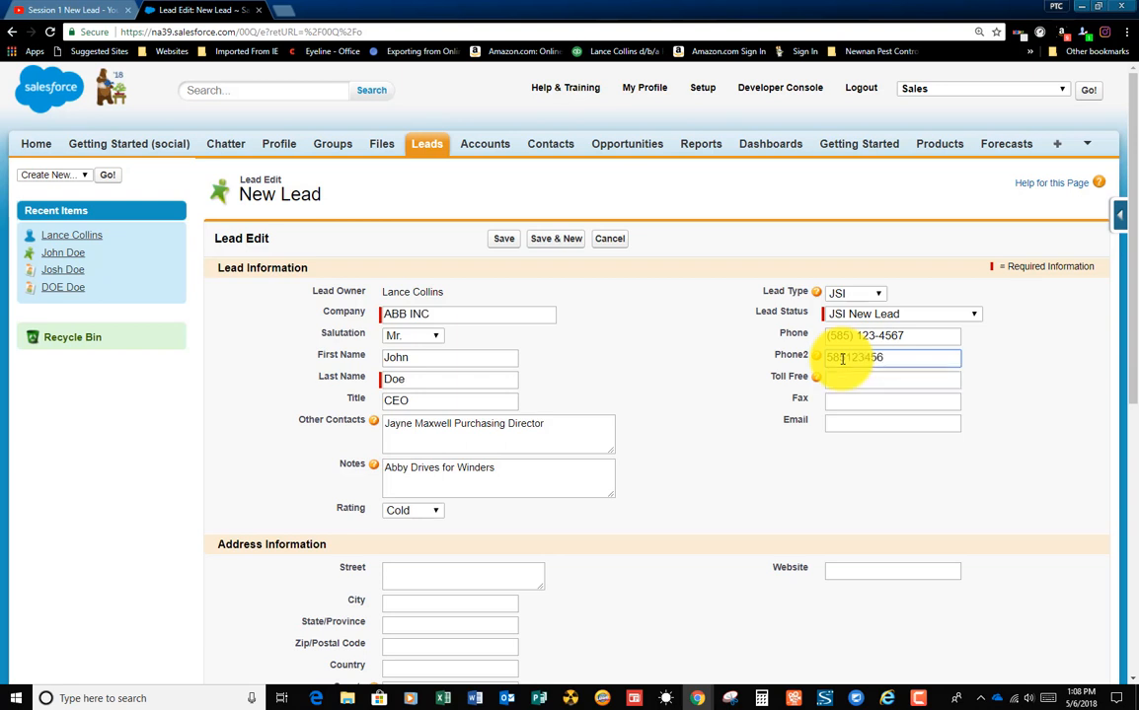
text(8)
key(Tab)
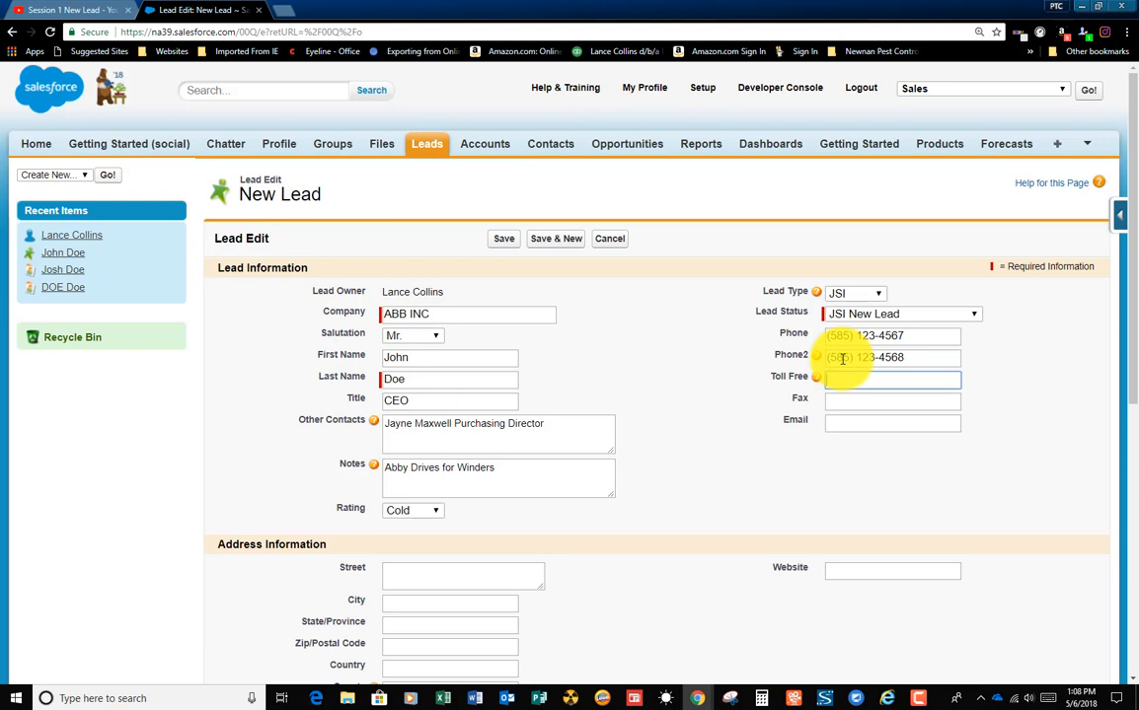
Step: Fill in the lead's toll-free number and fax number
text(800-123-4567)
key(Tab)
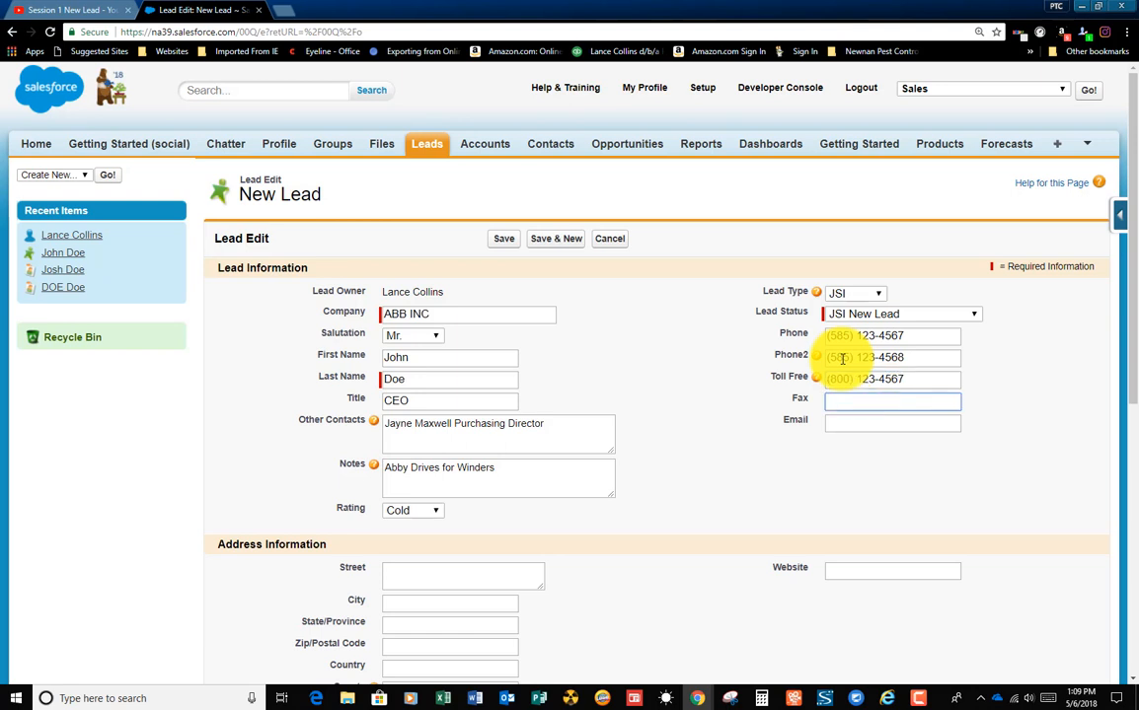
text(585-1234569)
key(Tab)
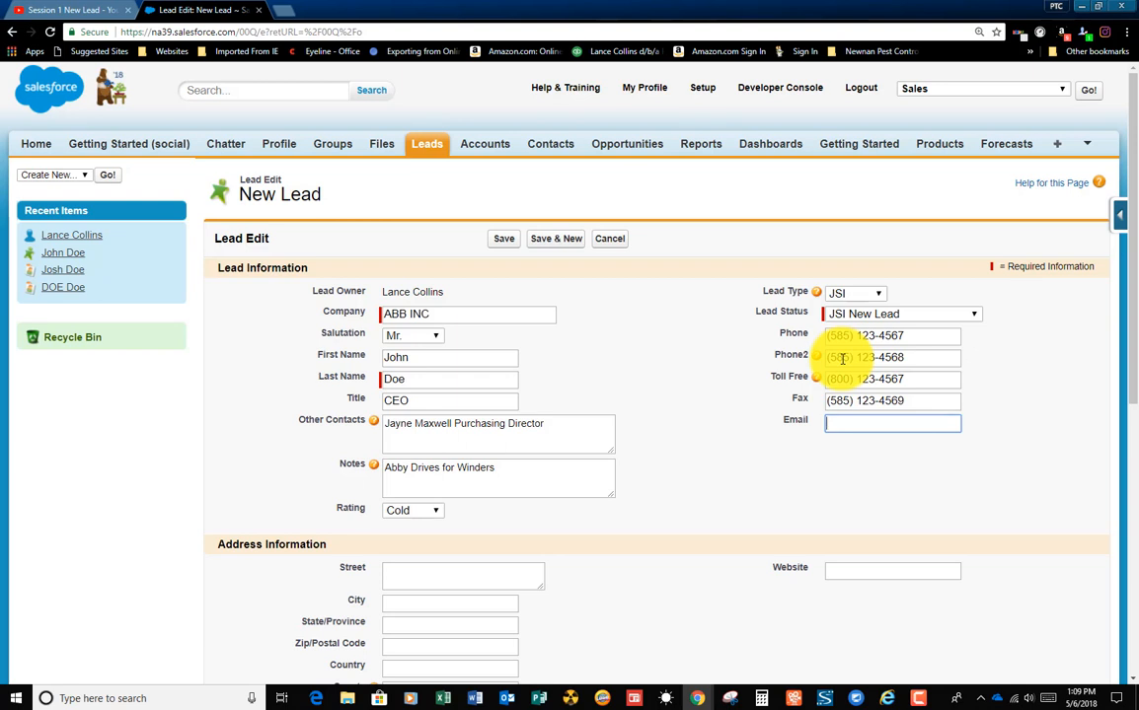
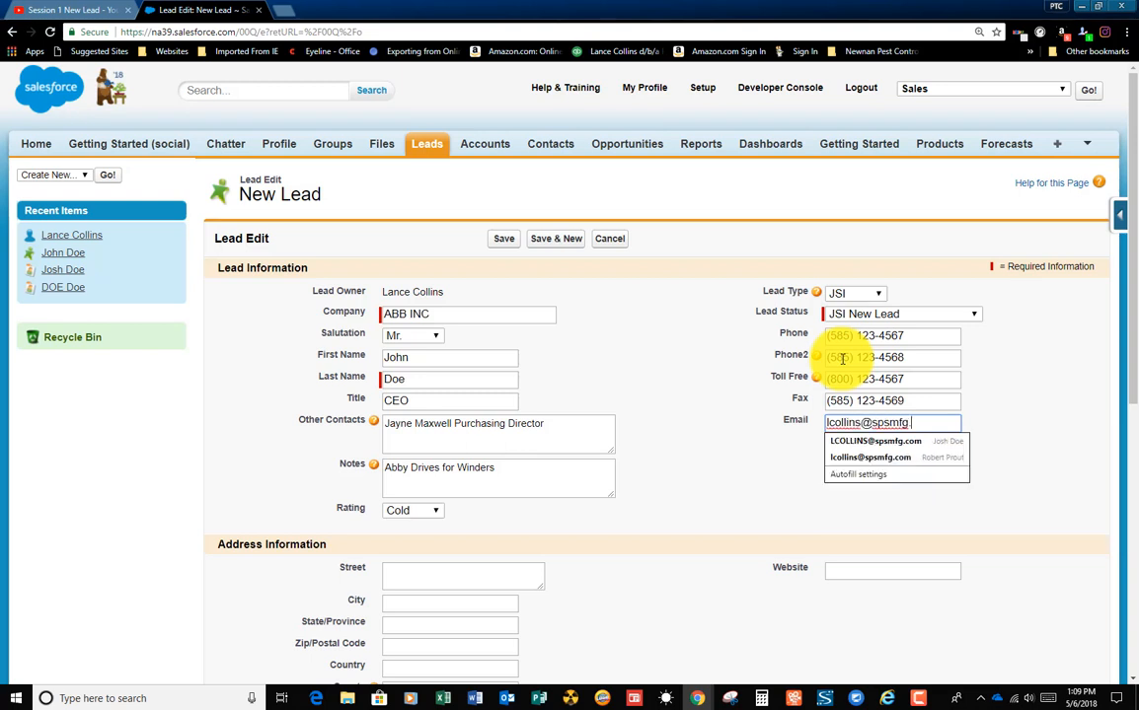
Step: Fill in the lead's email address
key(Tab)
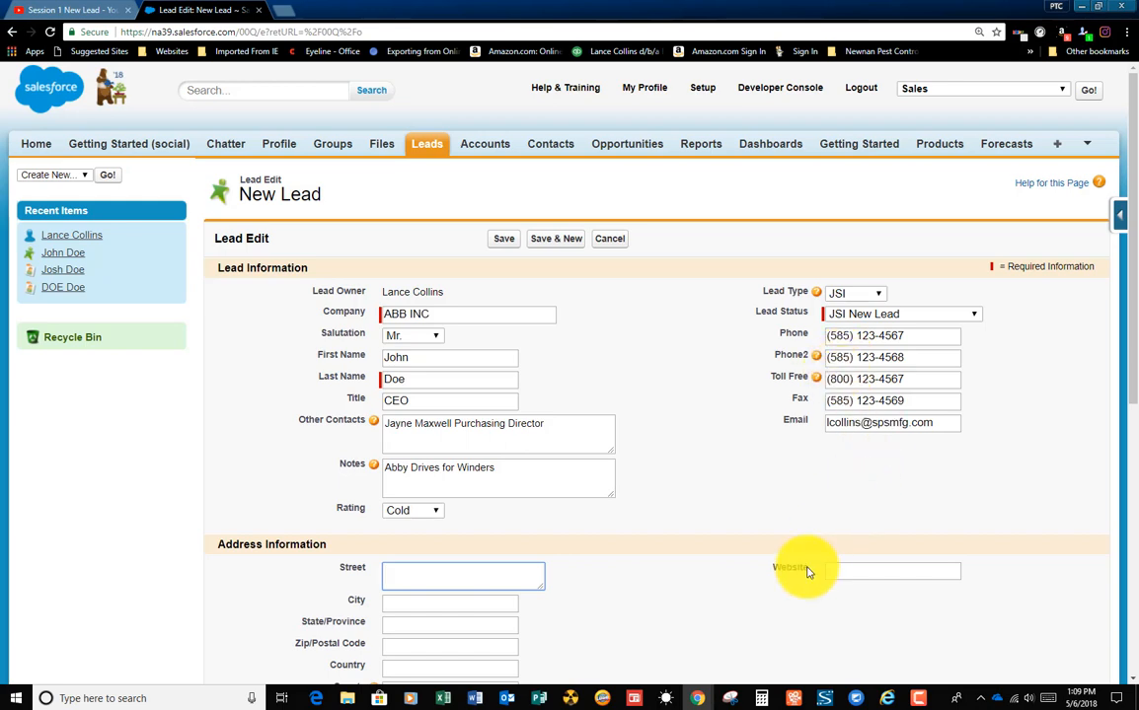
Step: Fill in the street line of the lead's address
click(439, 579)
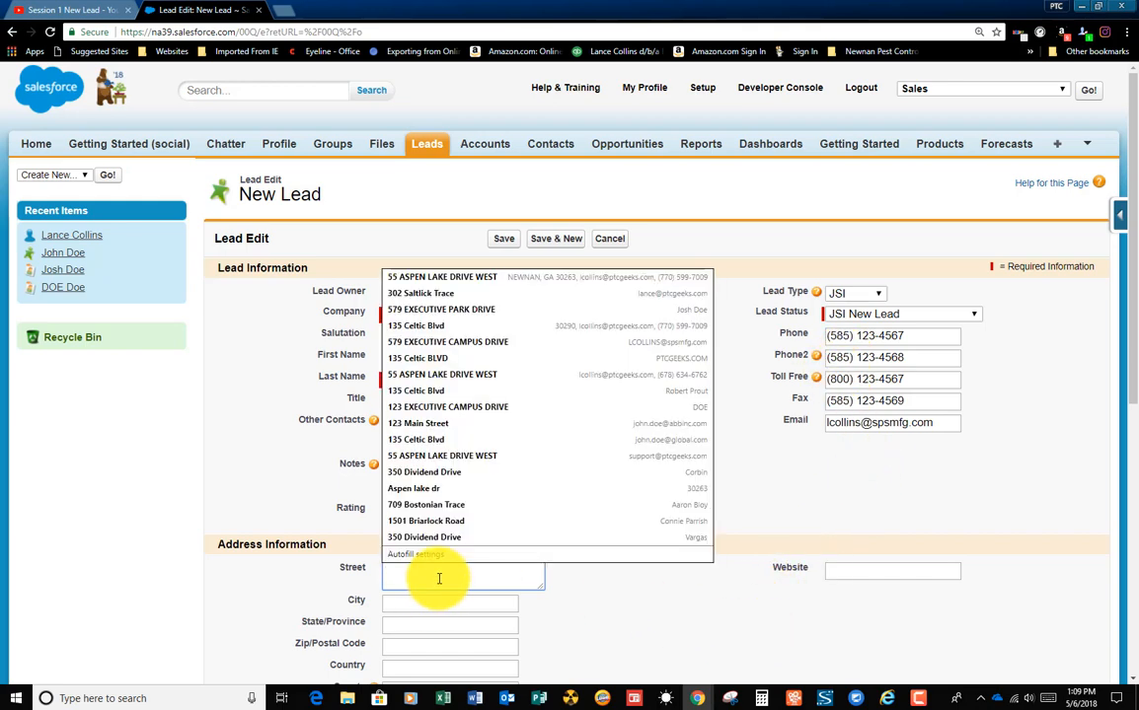
key(Tab)
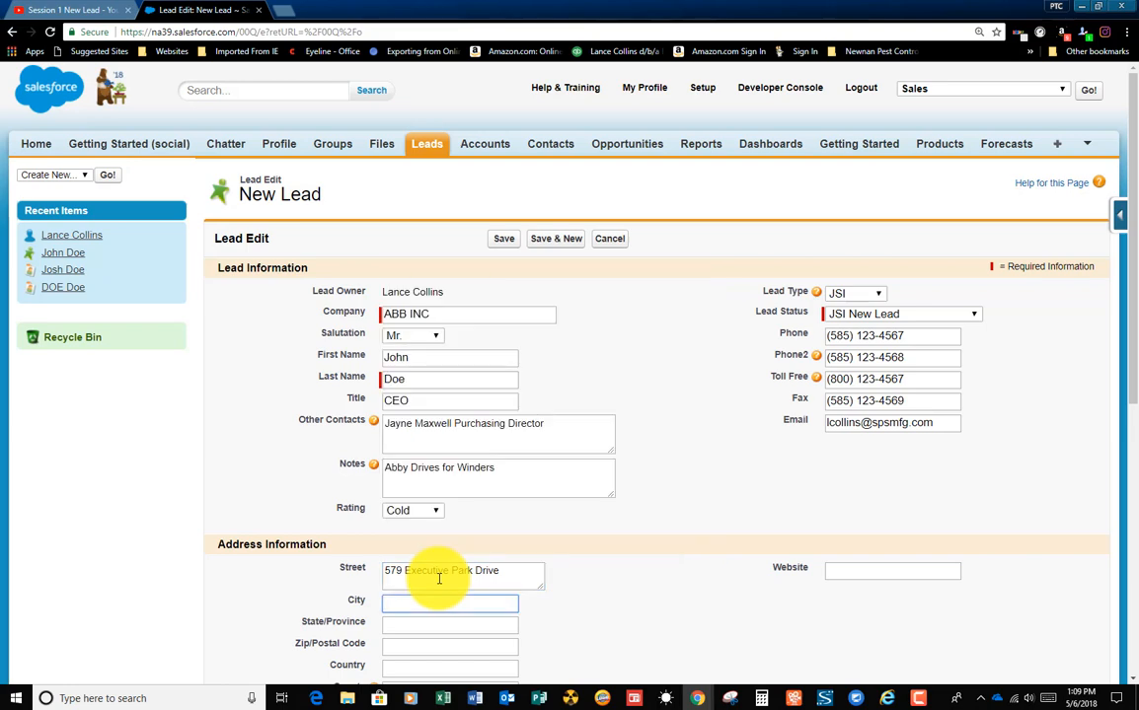
Step: Complete the lead's address with its city, state and postal code
text(Wester)
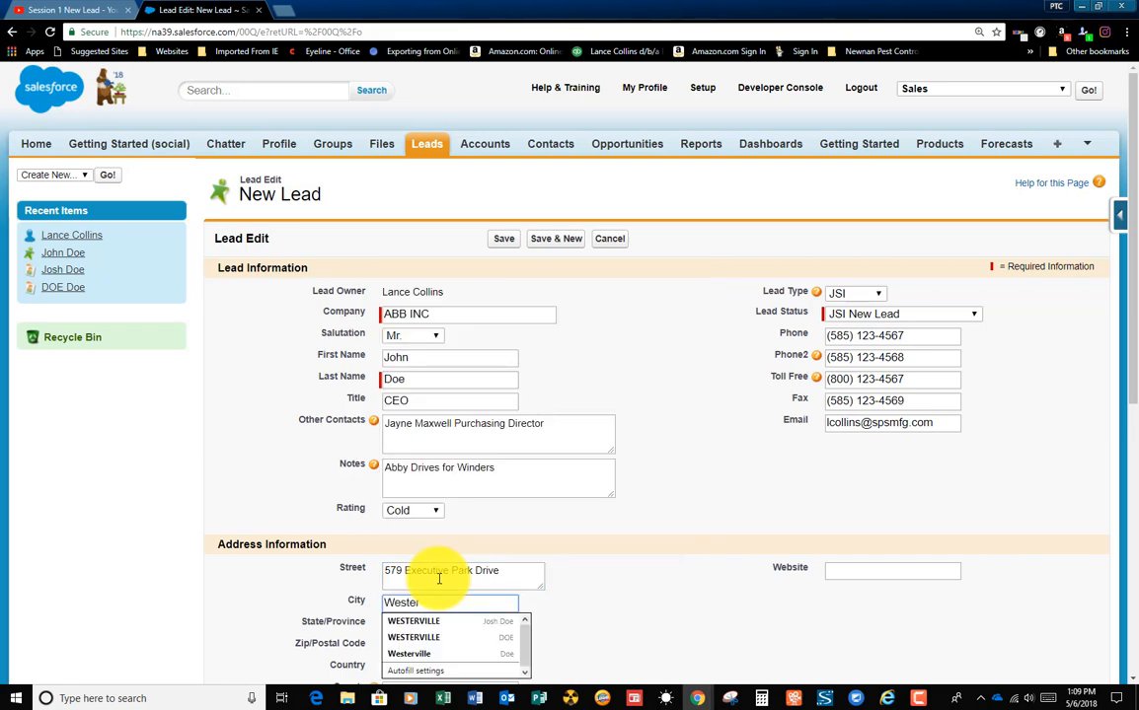
text(ville)
key(Tab)
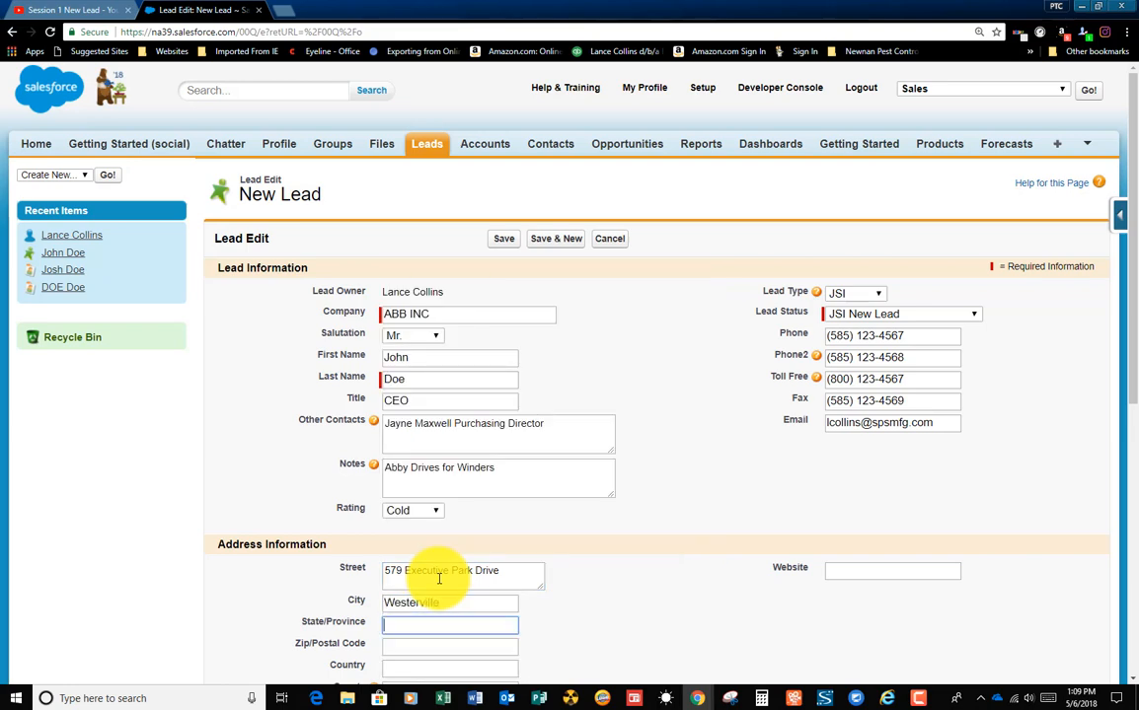
text(OH)
key(Tab)
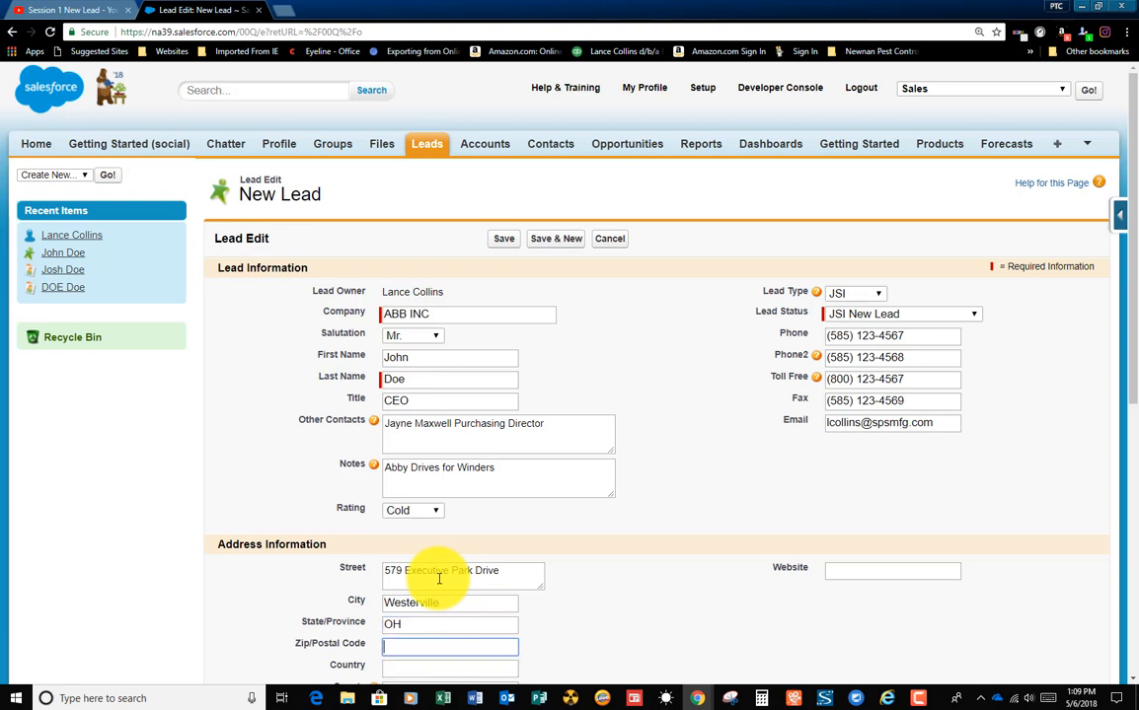
text(43)
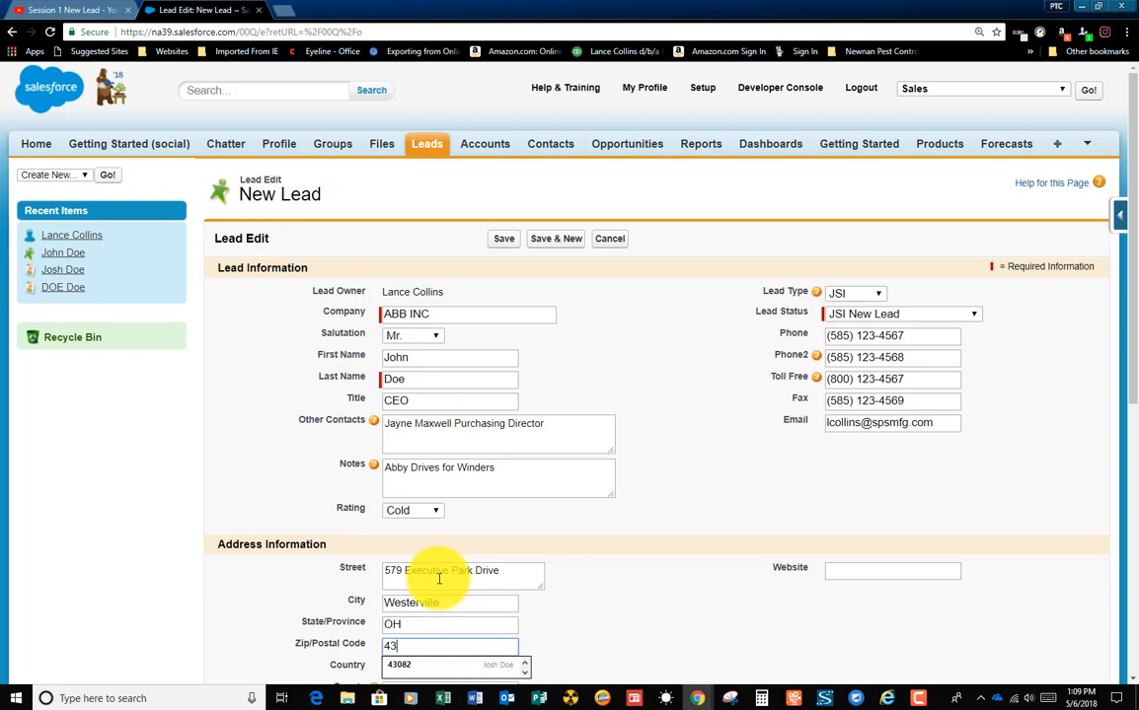
text(082)
key(Tab)
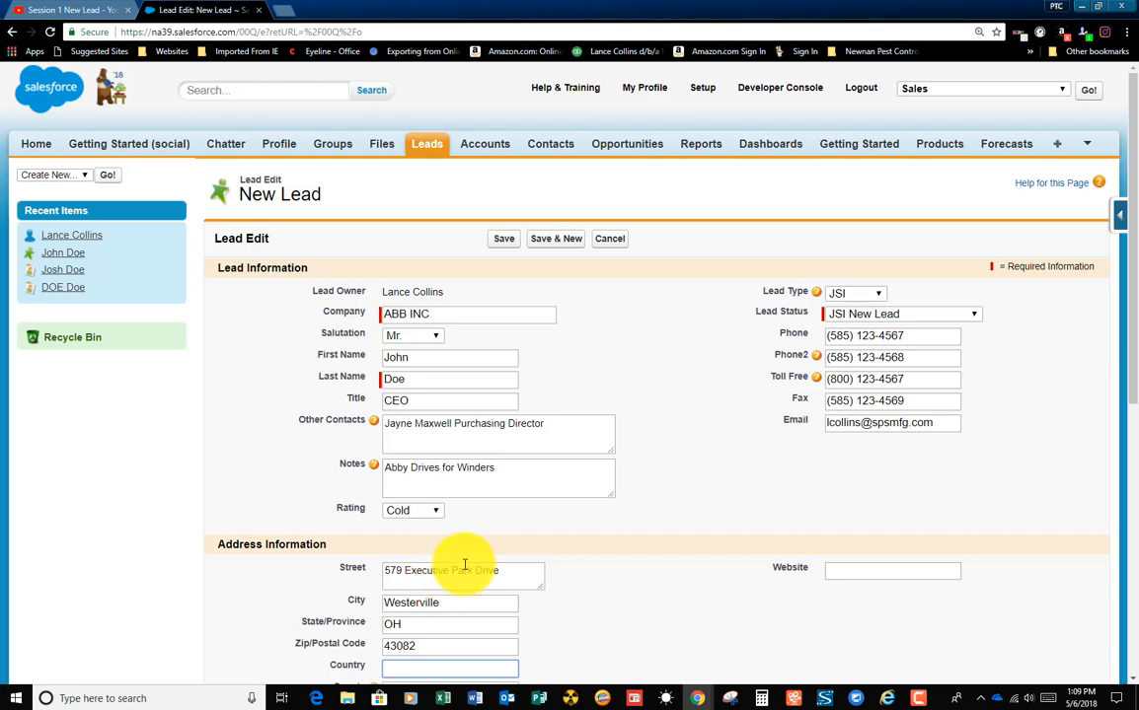
Step: Fill the lead's country with the suggested entry United States
scroll(435, 553, down, 3)
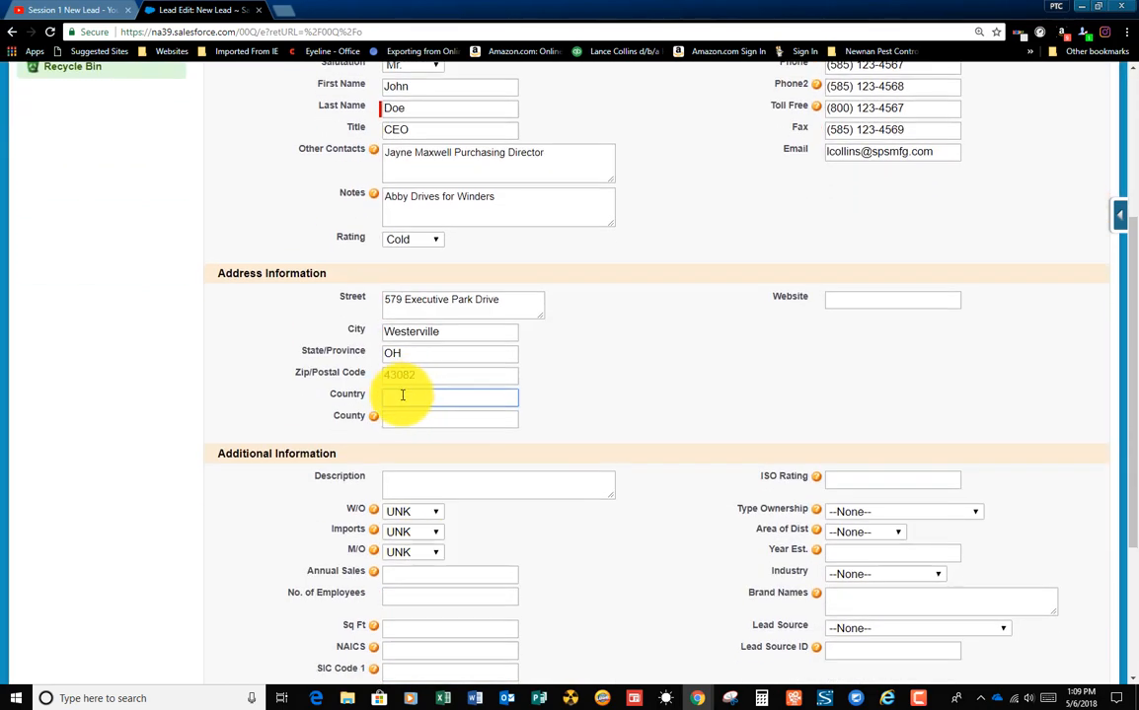
click(403, 396)
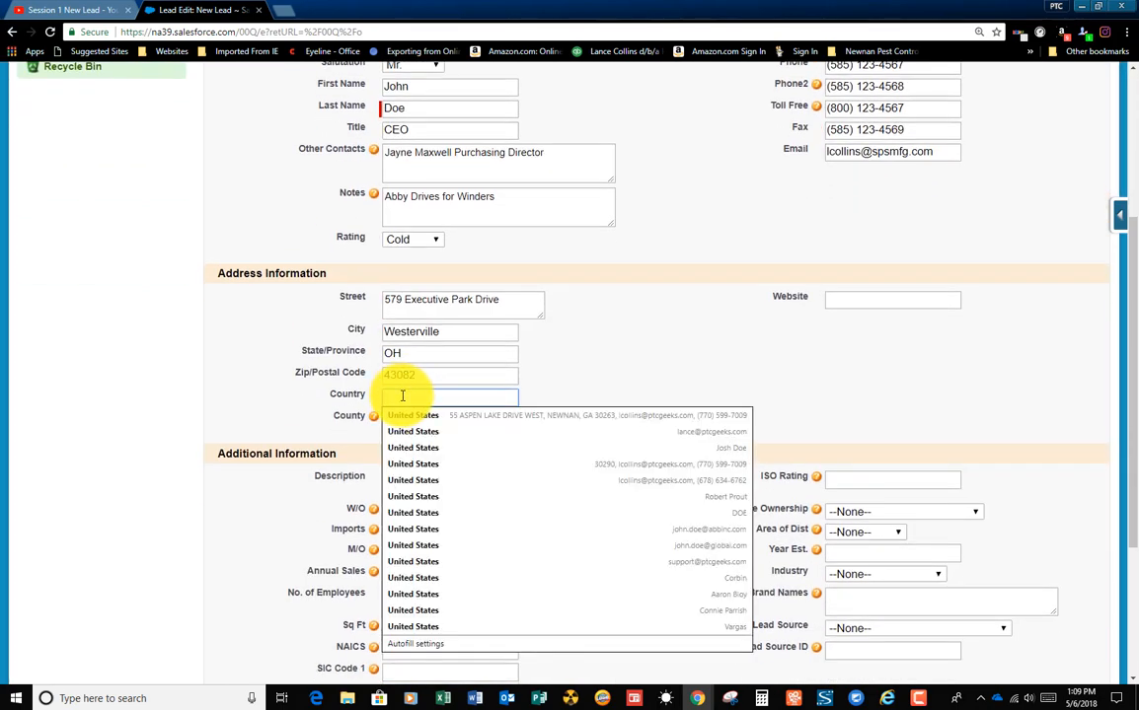
key(Down)
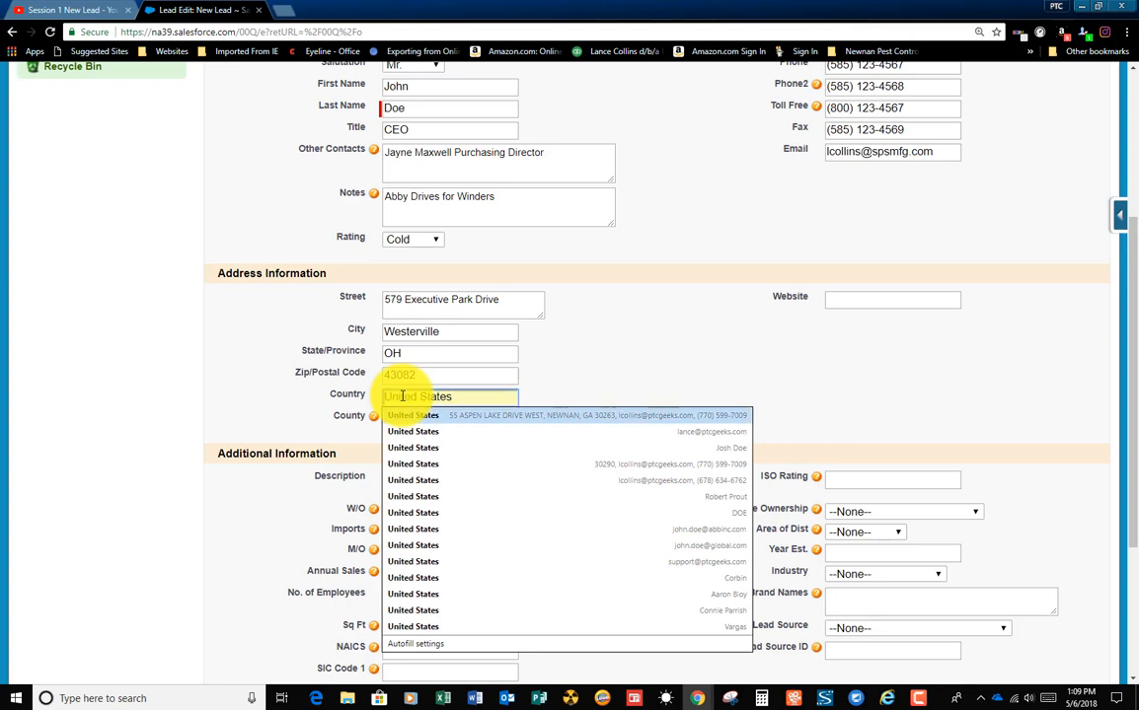
key(Return)
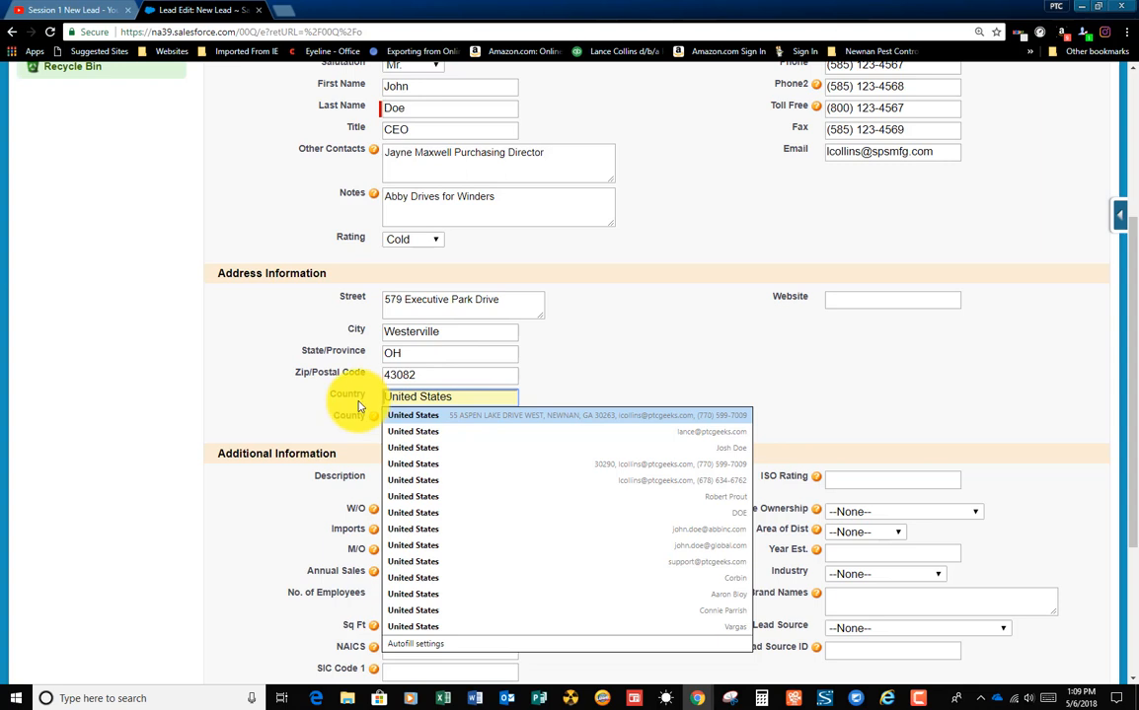
Step: Replace the entry in the lead's country field with USA
key(ctrl+a)
key(BackSpace)
text(USA)
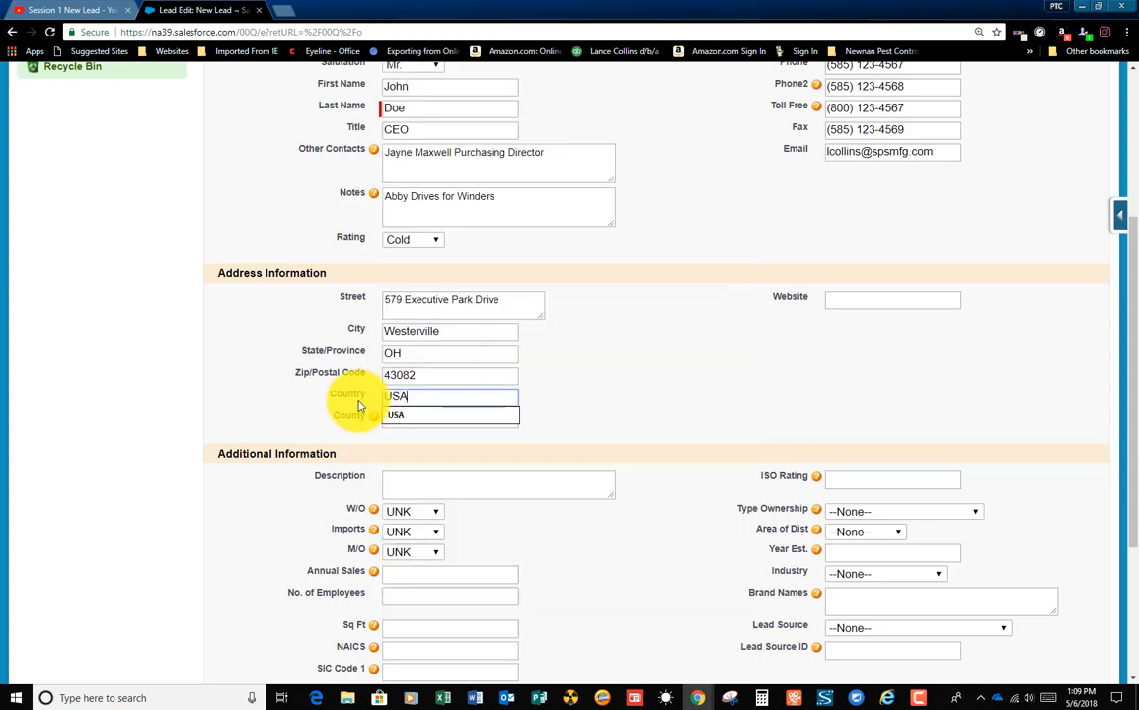
key(Tab)
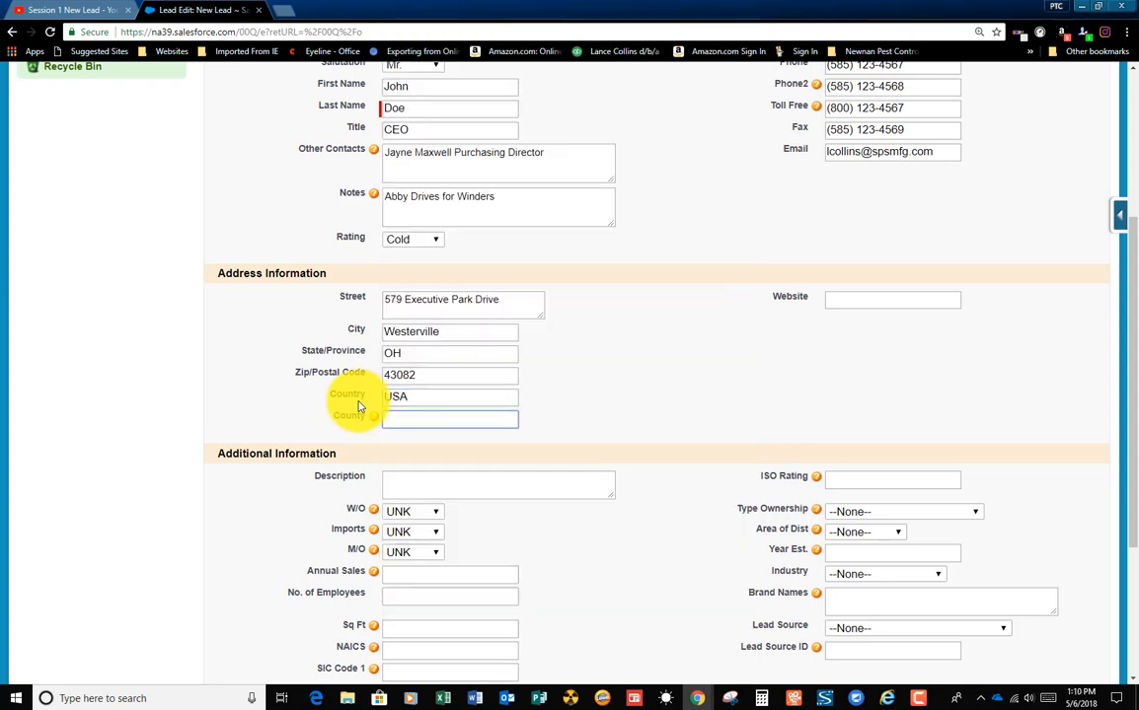
click(427, 418)
key(Escape)
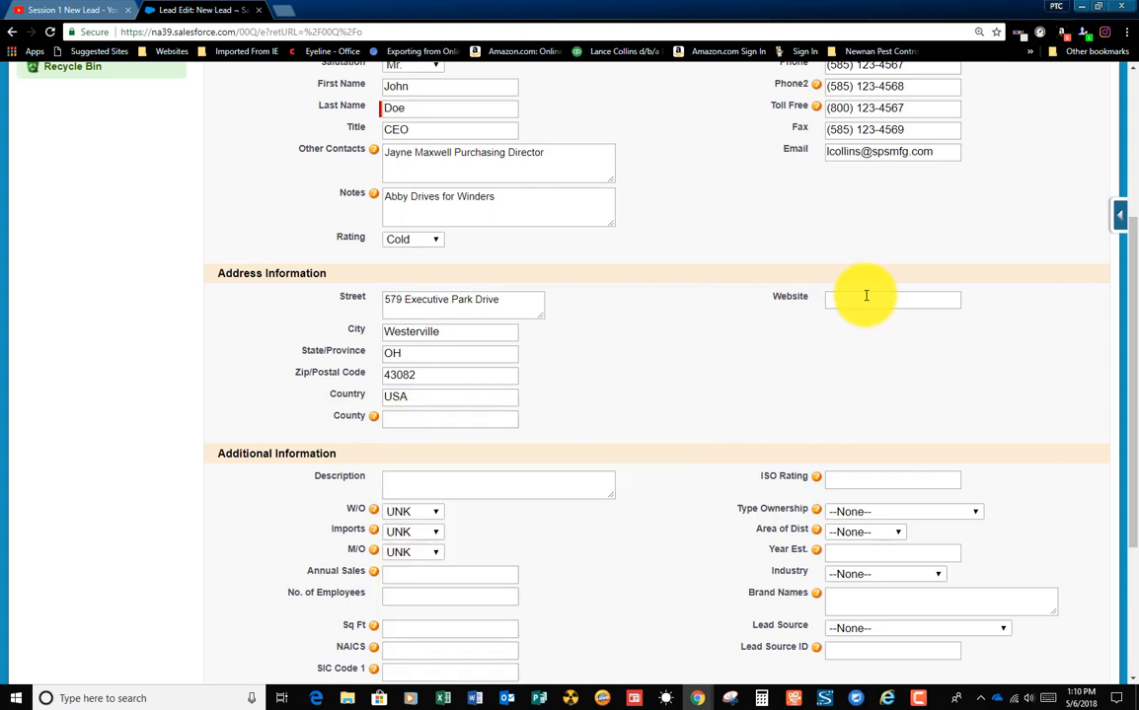
click(864, 297)
text(www.)
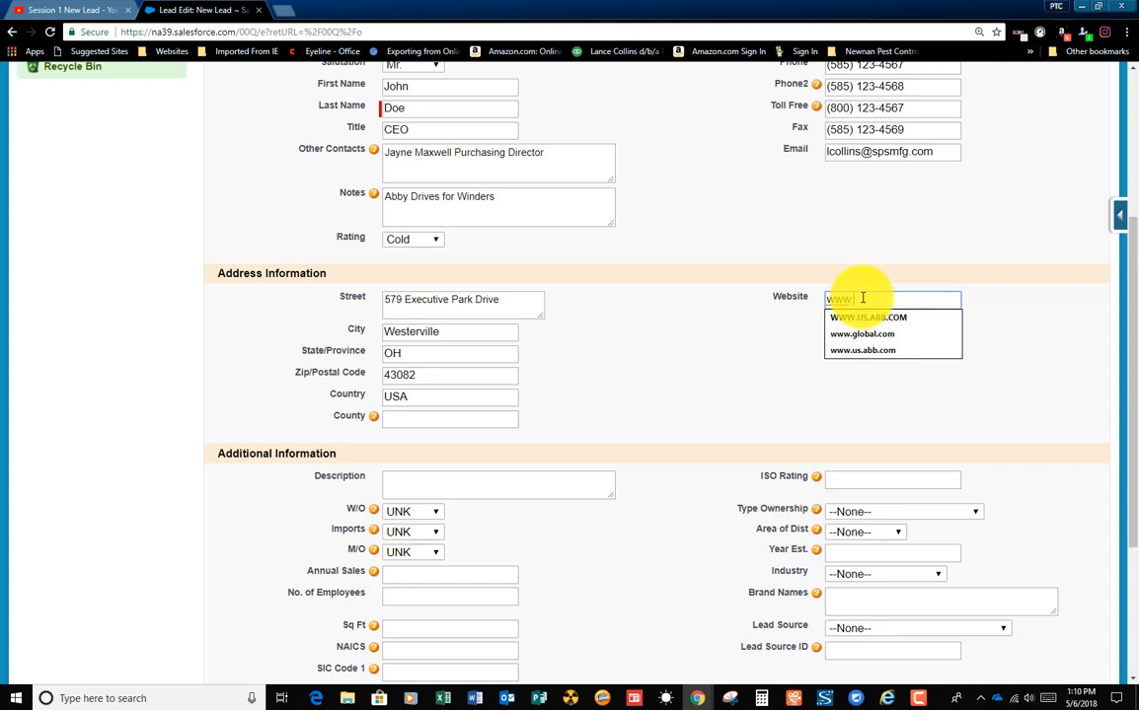
key(Down)
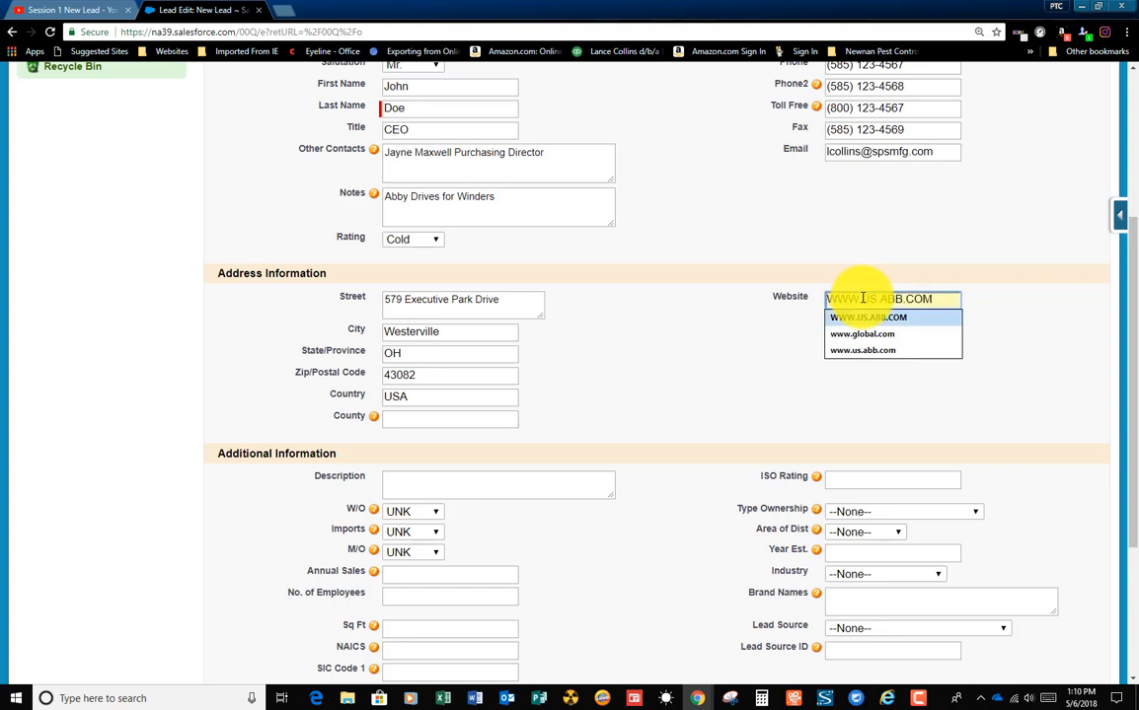
key(Tab)
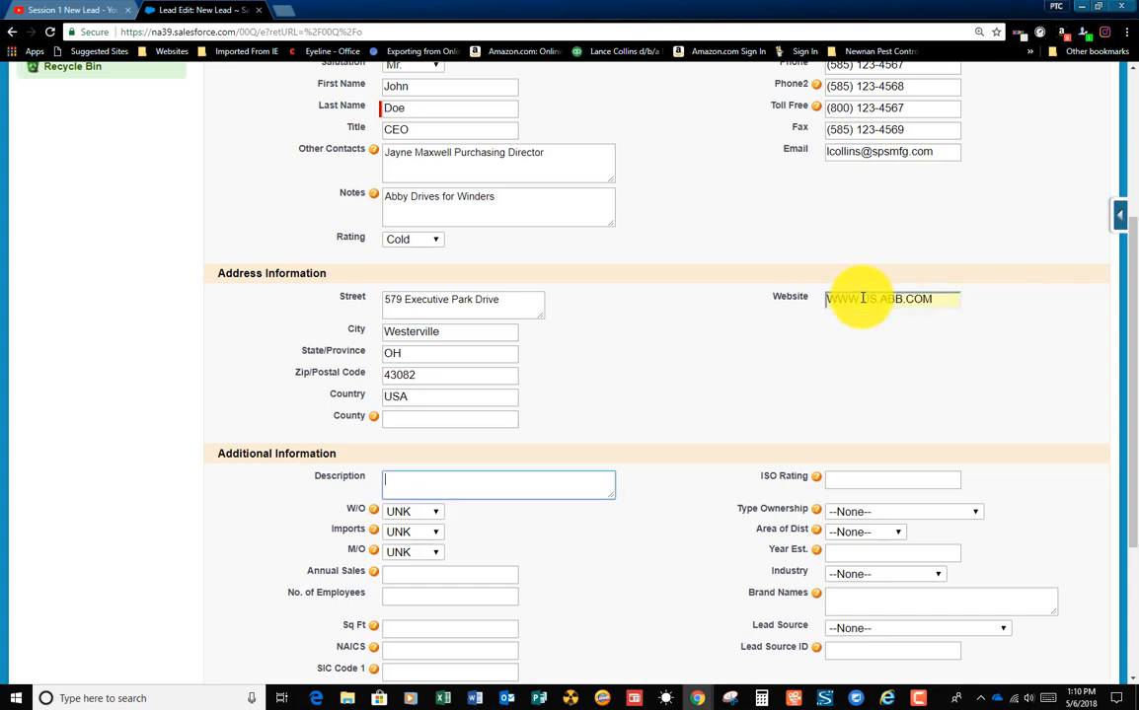
Step: Set both W/O and Imports to Y in the lead's additional information
click(437, 513)
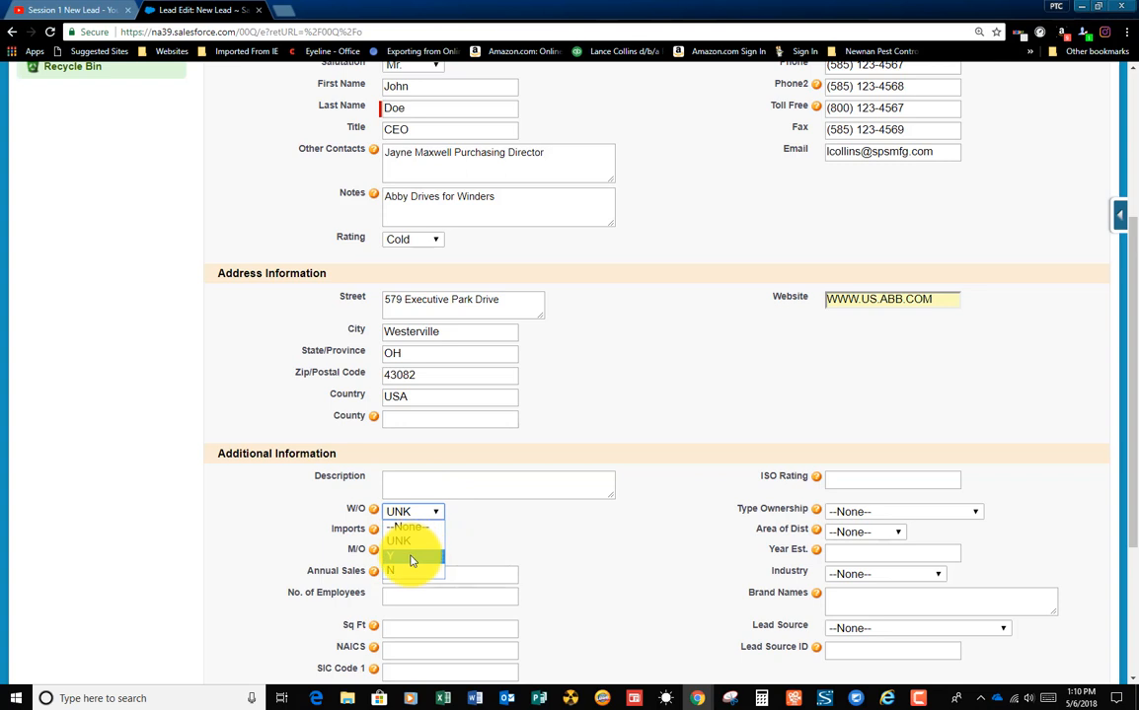
click(411, 561)
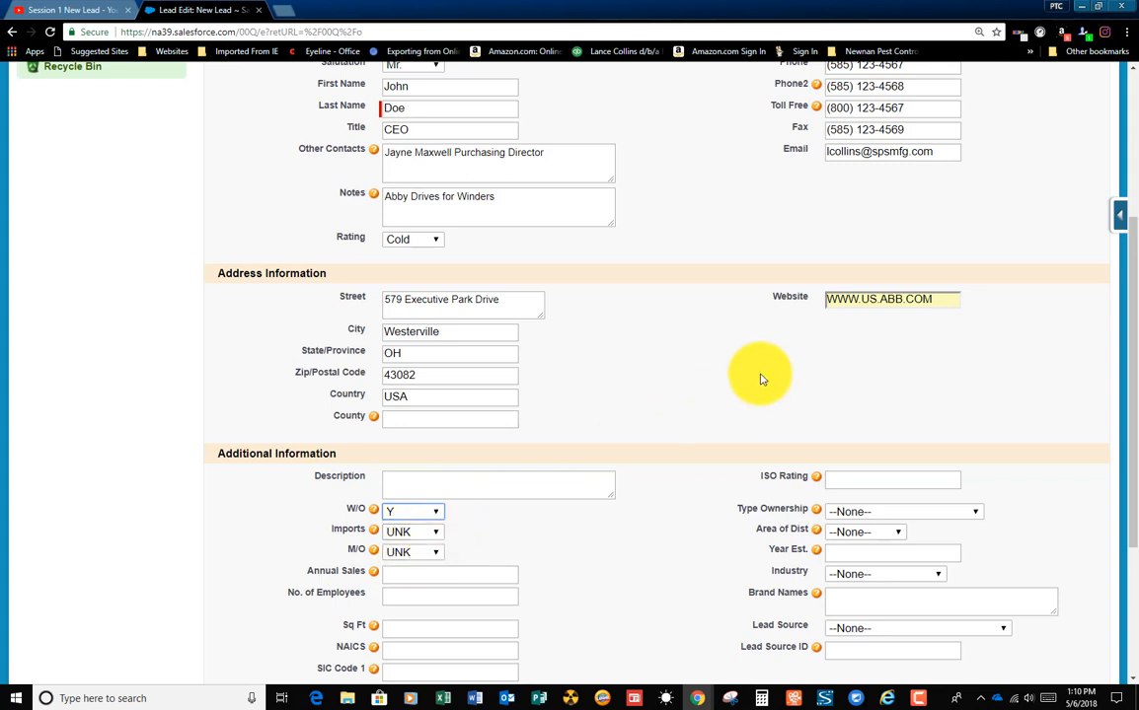
click(860, 299)
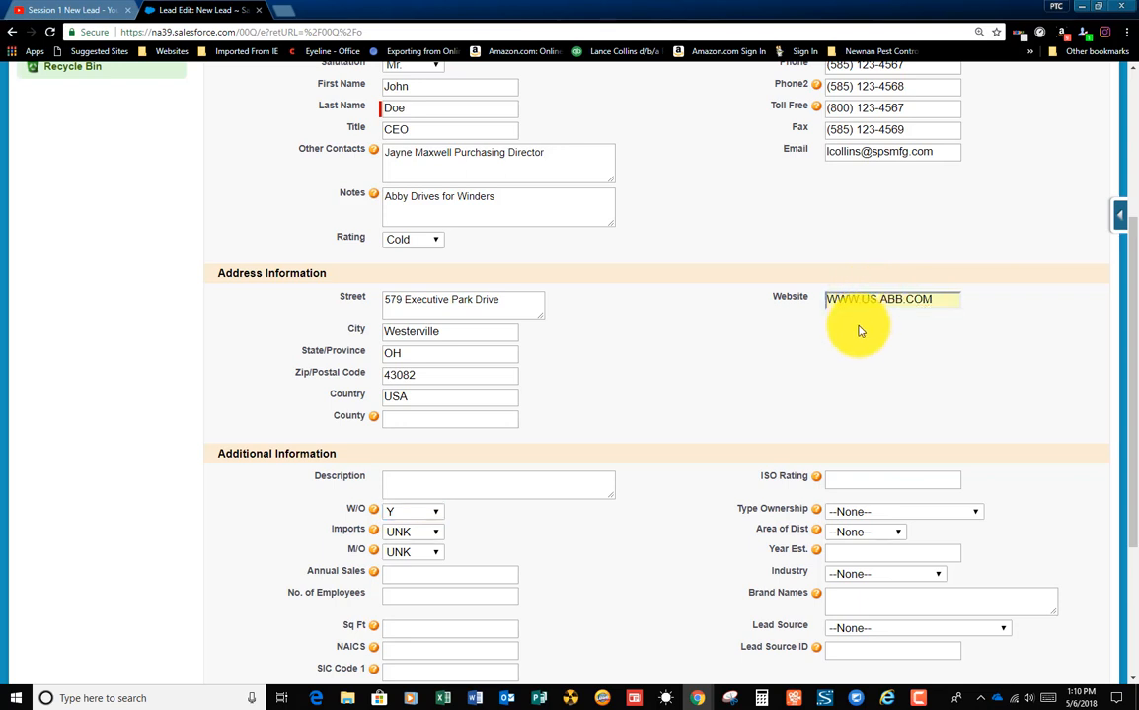
click(438, 534)
click(405, 577)
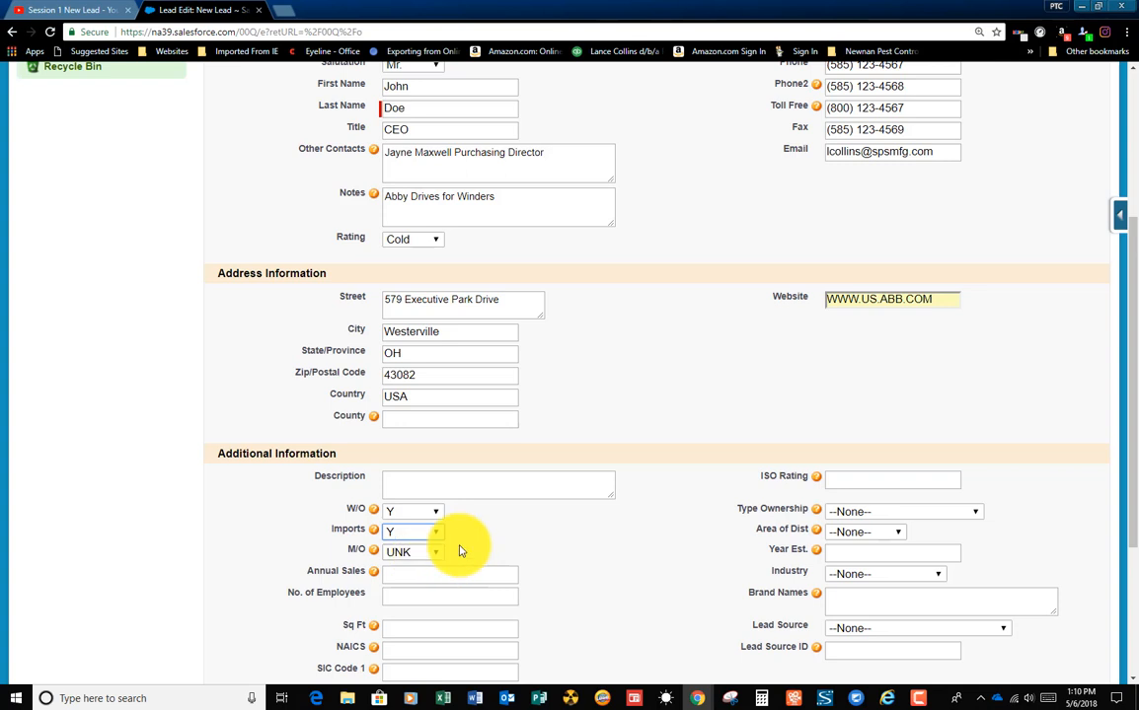
Step: Set the lead's annual sales to 150M and its number of employees to 175
scroll(459, 551, down, 2)
click(440, 442)
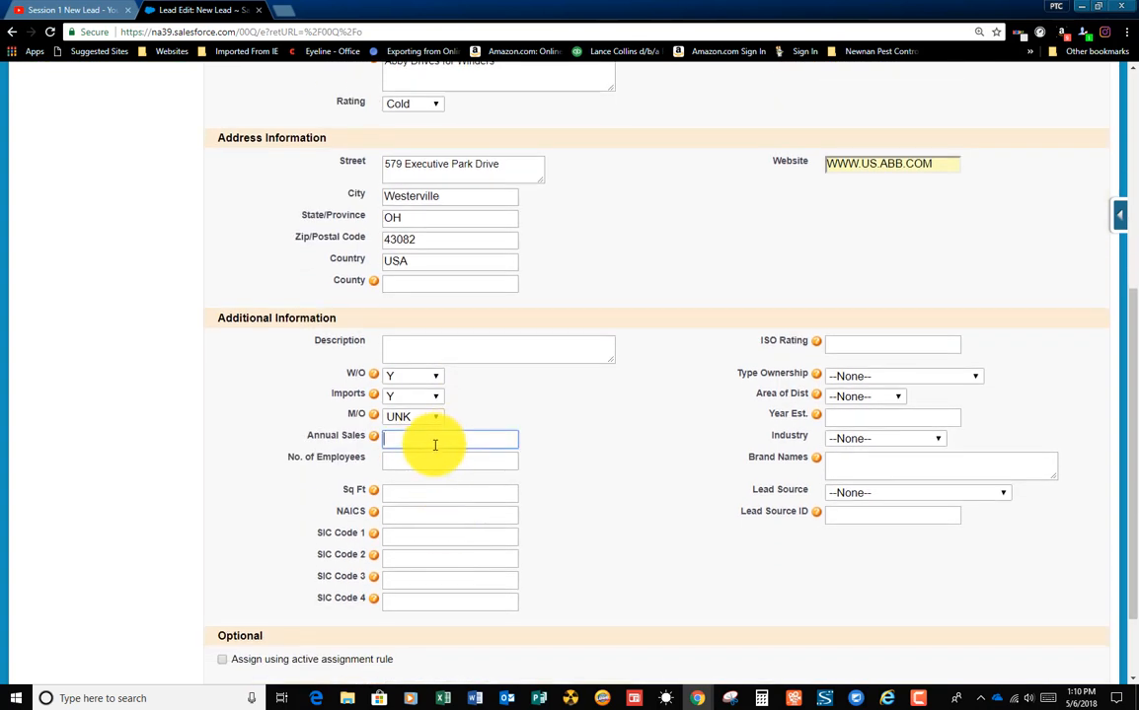
text(150)
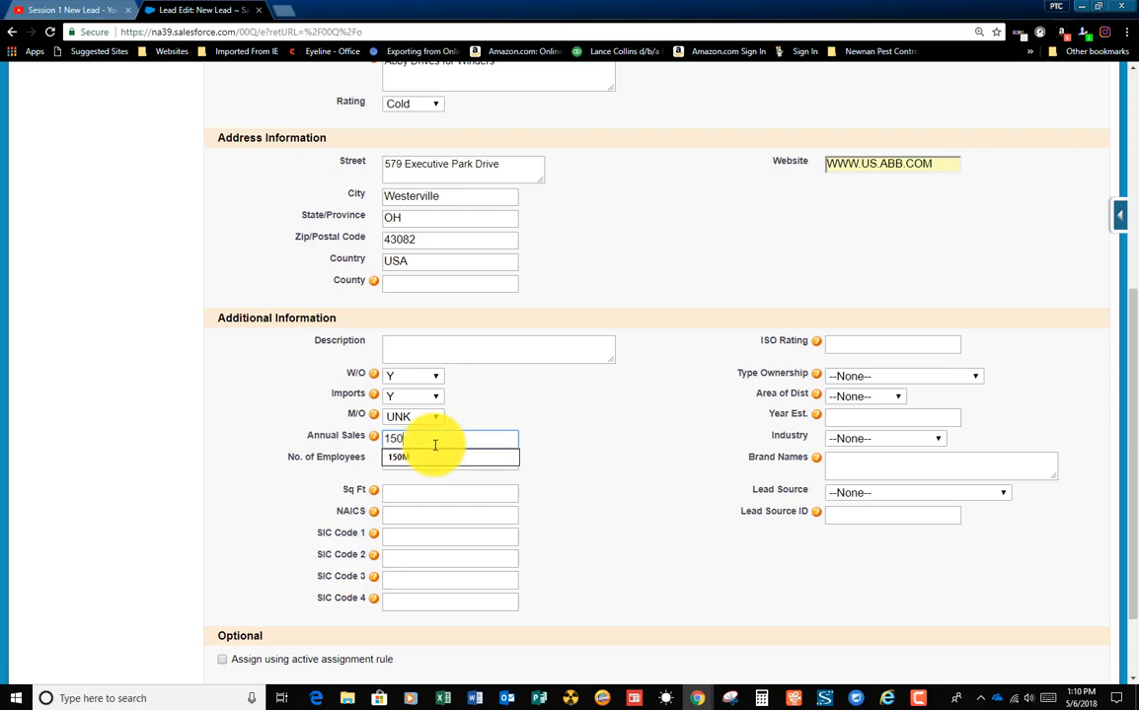
text(M)
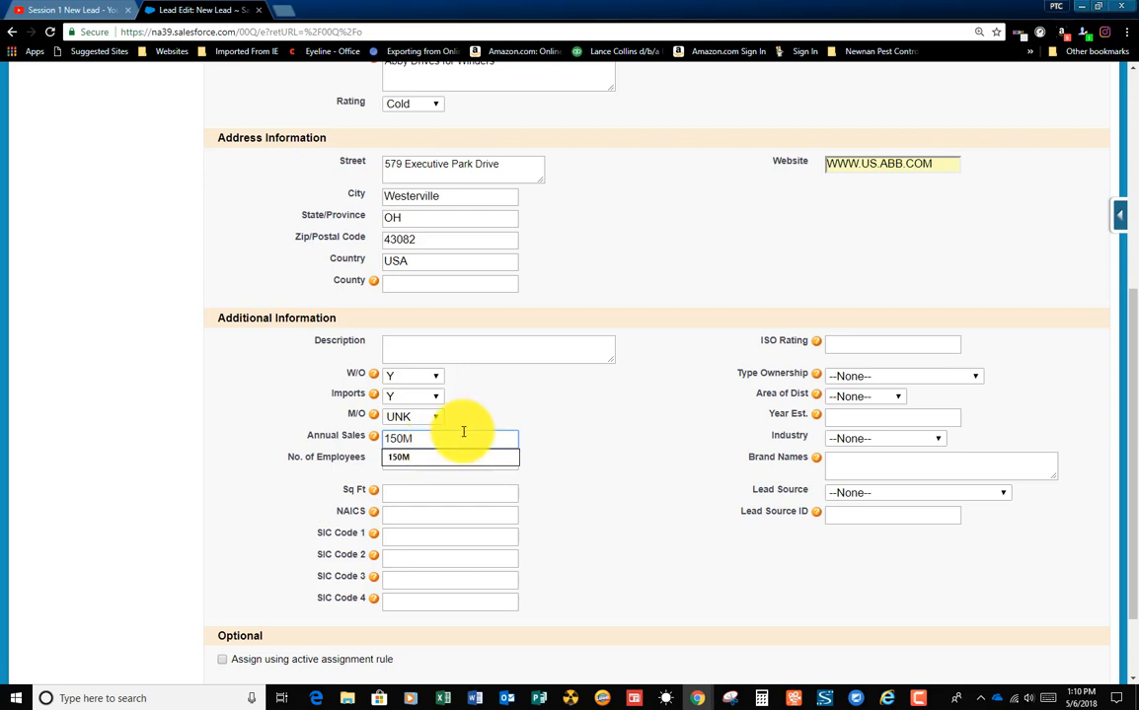
click(531, 381)
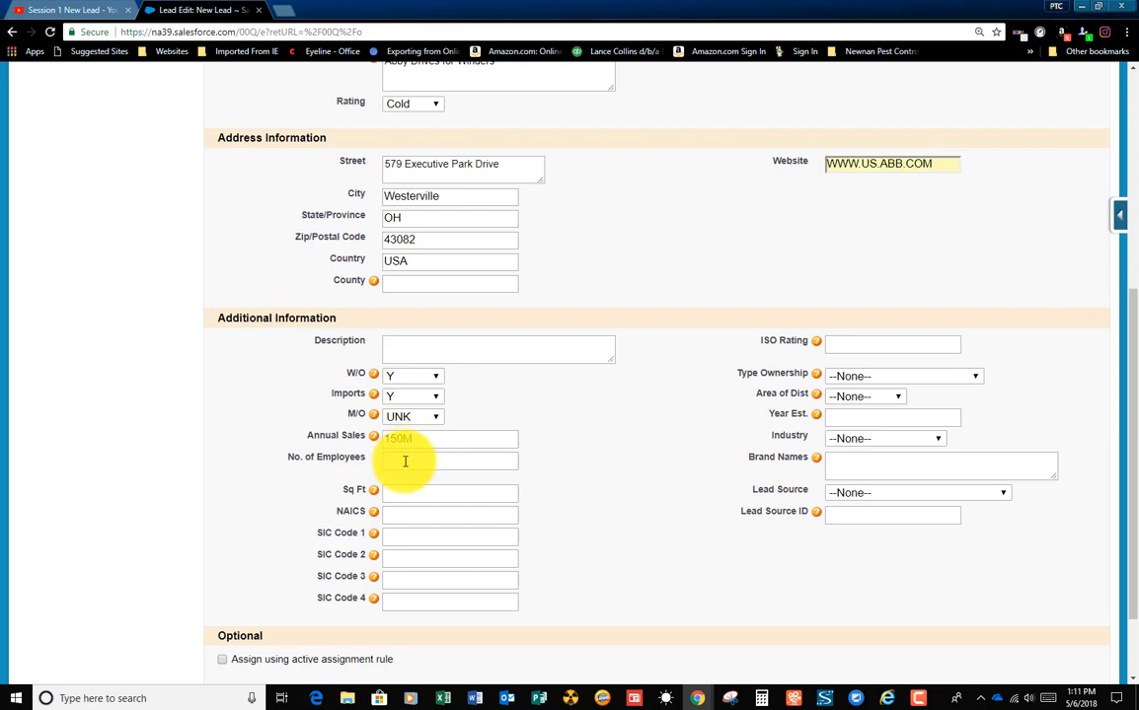
click(432, 454)
text(175)
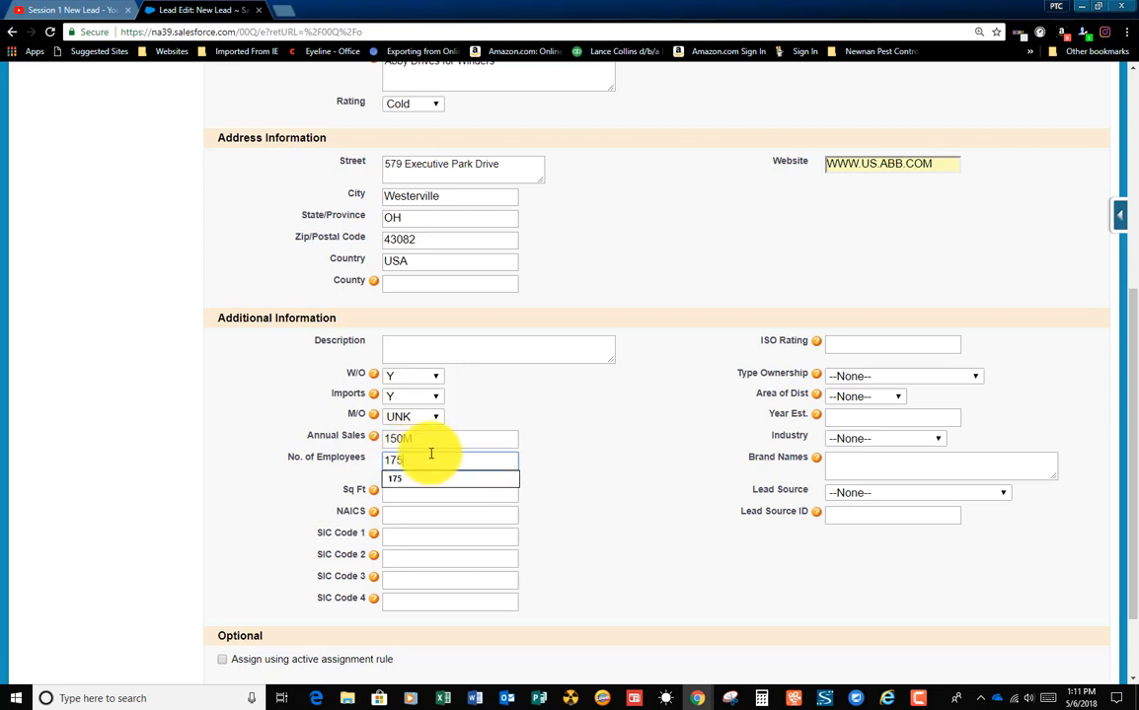
key(Tab)
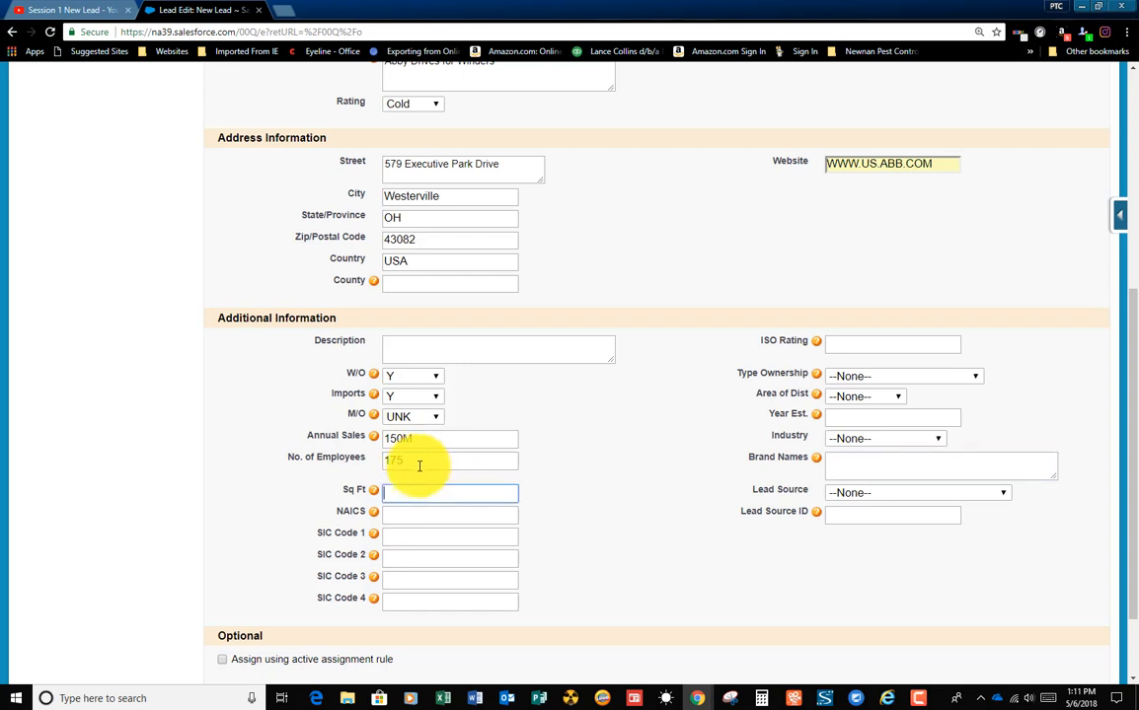
Step: Set the lead's NAICS code to 332710 and move on to the SIC Code 1 field
click(432, 516)
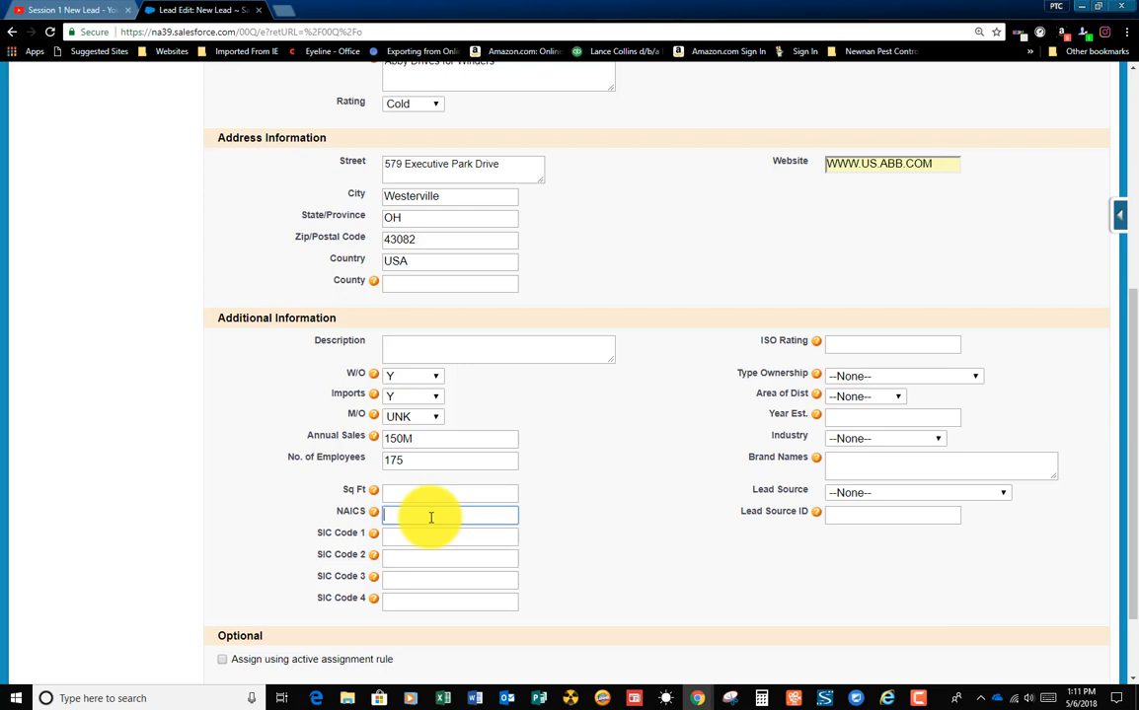
text(33271)
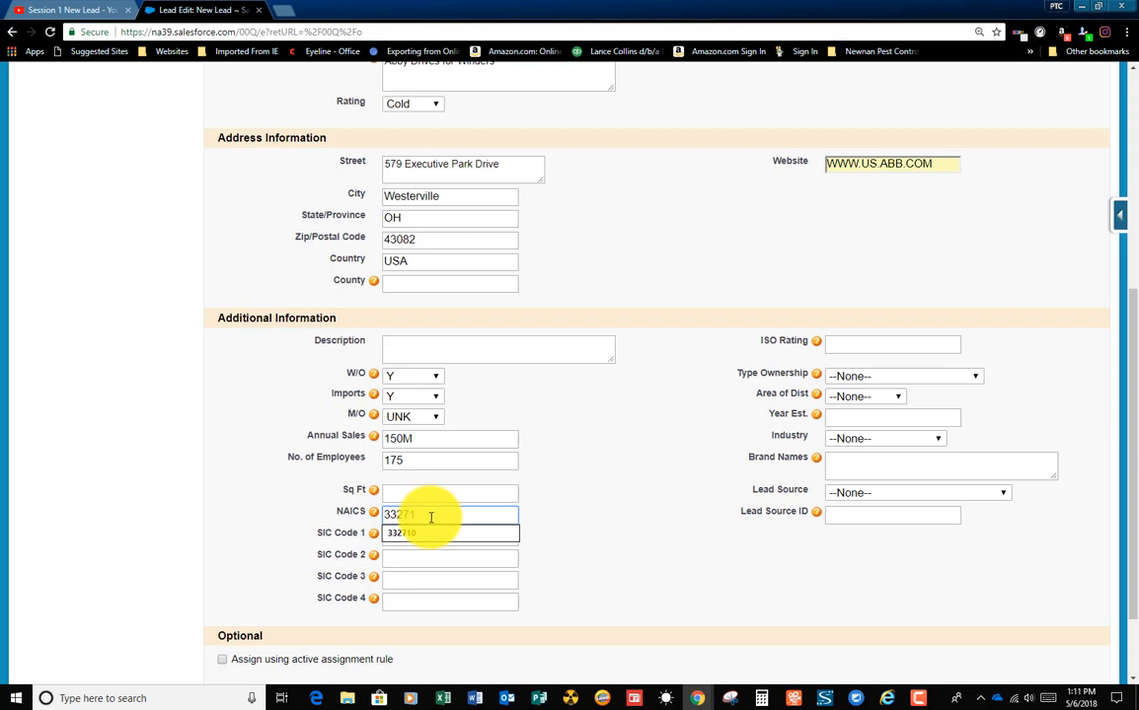
text(0)
key(Tab)
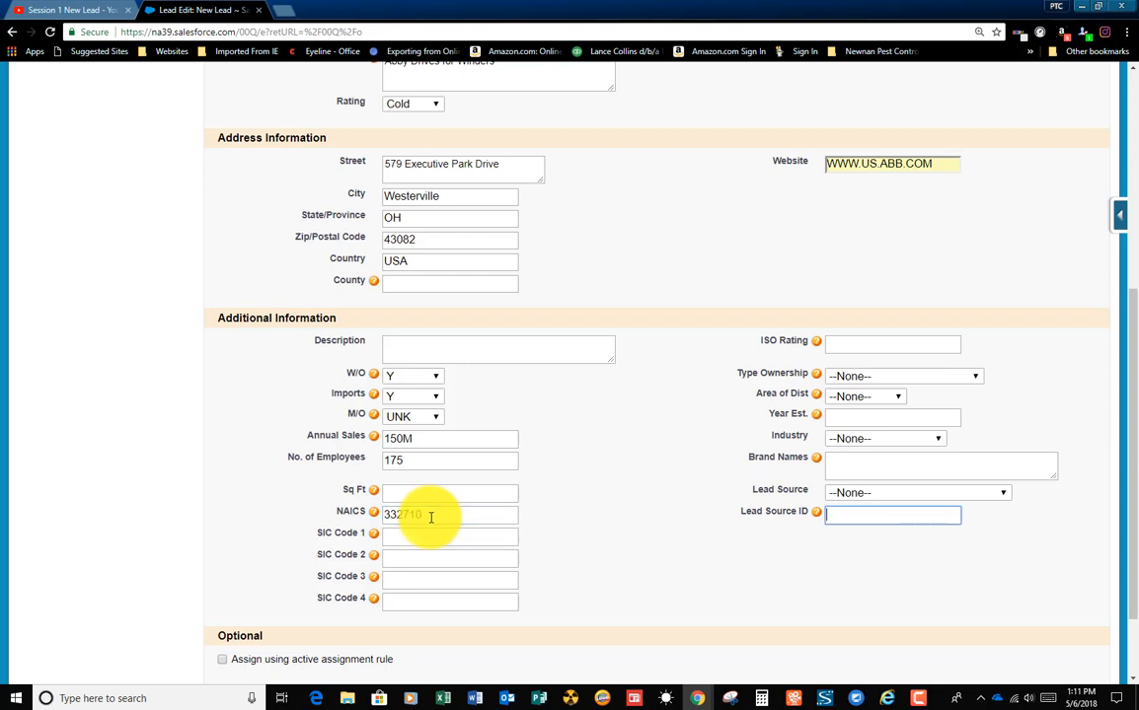
key(Tab)
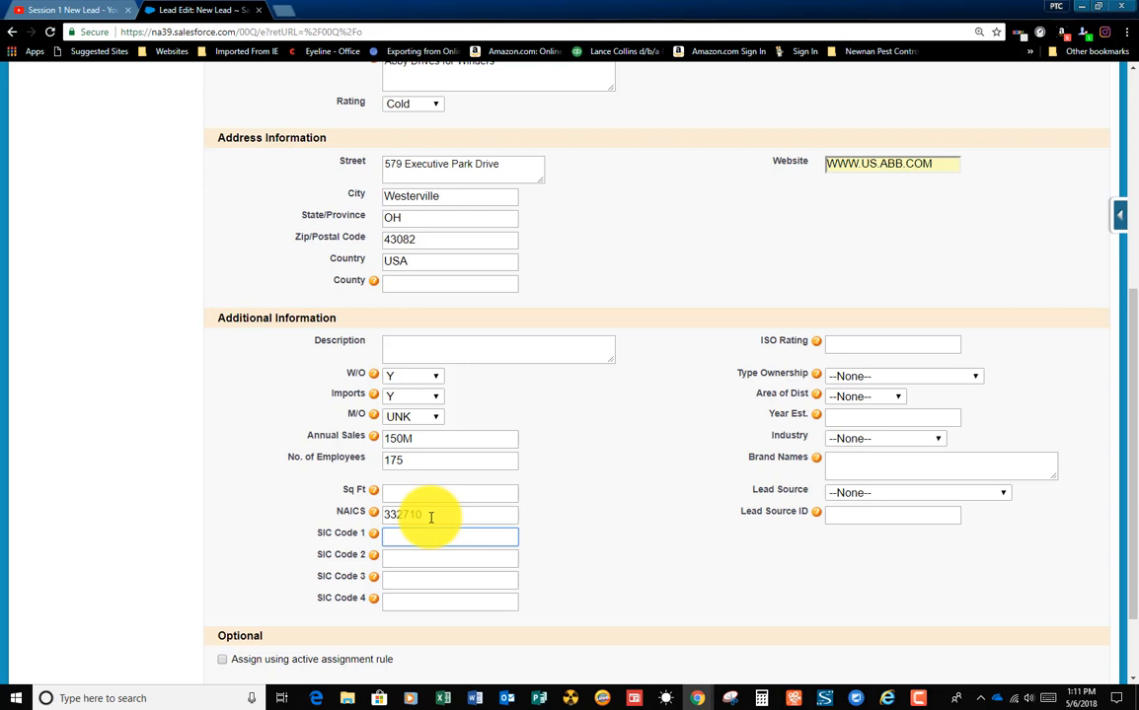
Step: Set the lead's SIC Code 1 to 4389 and its type of ownership to Private Corporation
text(4389)
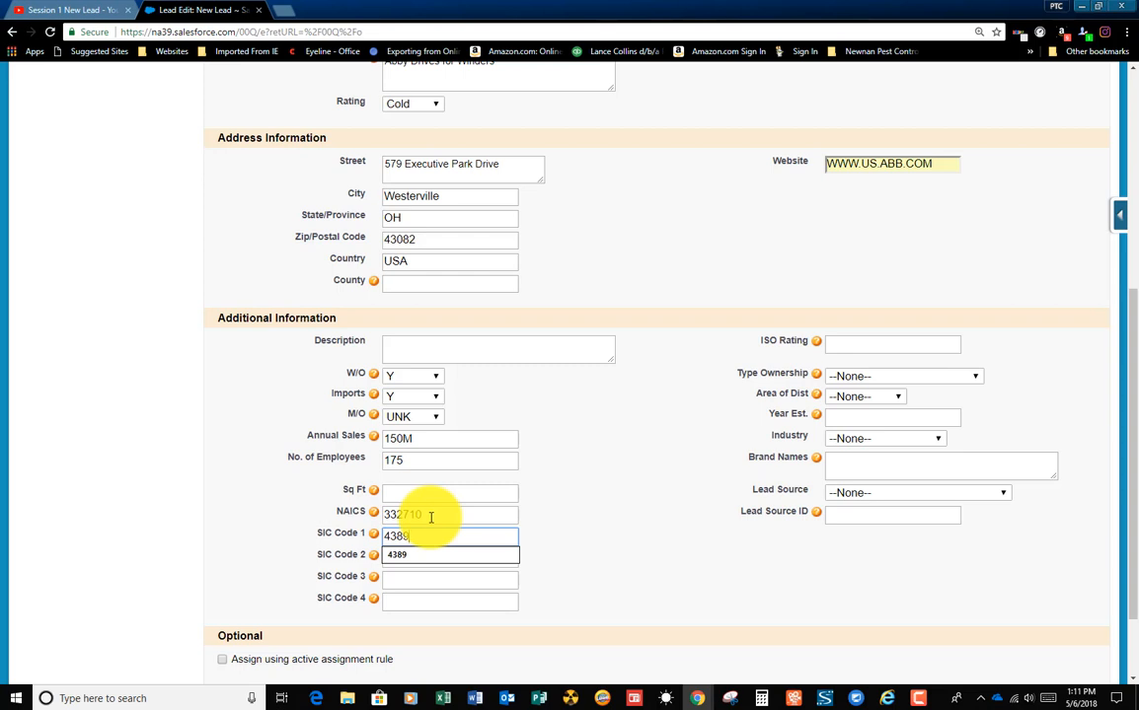
key(Tab)
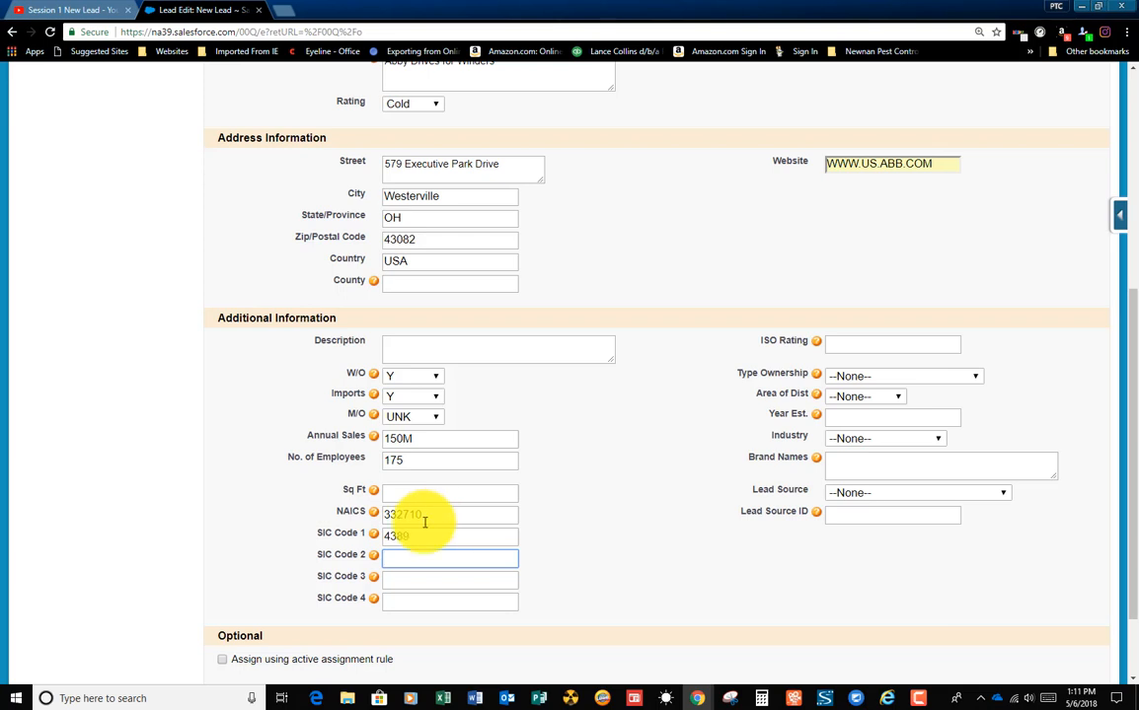
click(879, 343)
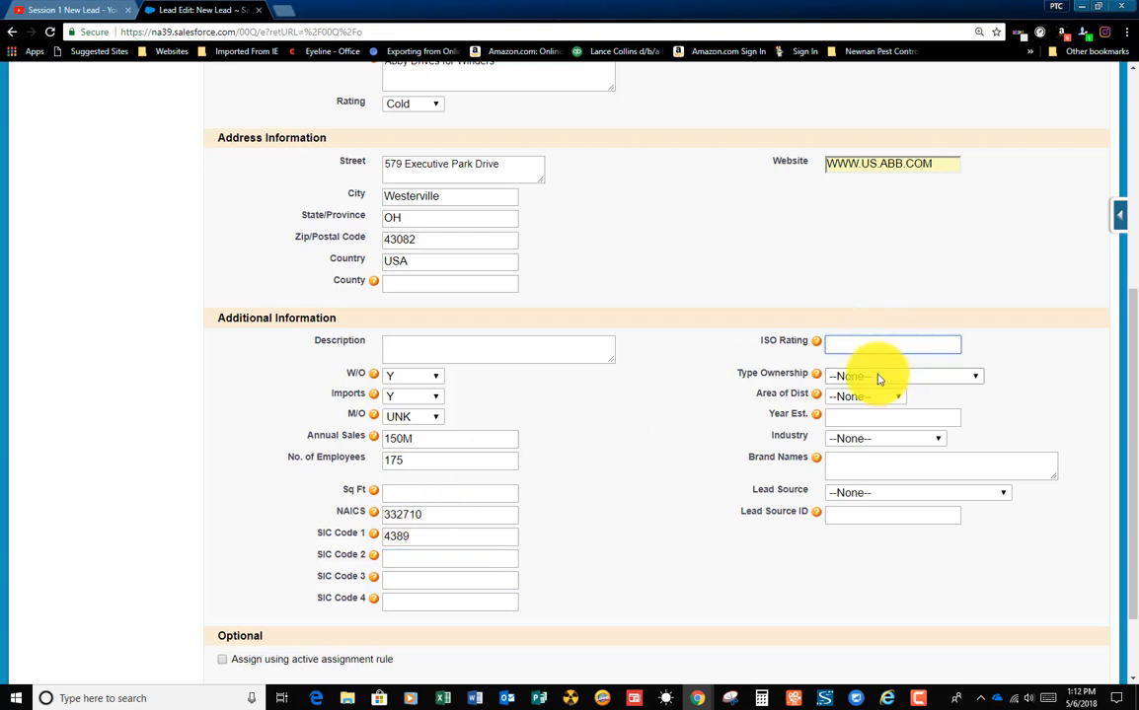
click(879, 379)
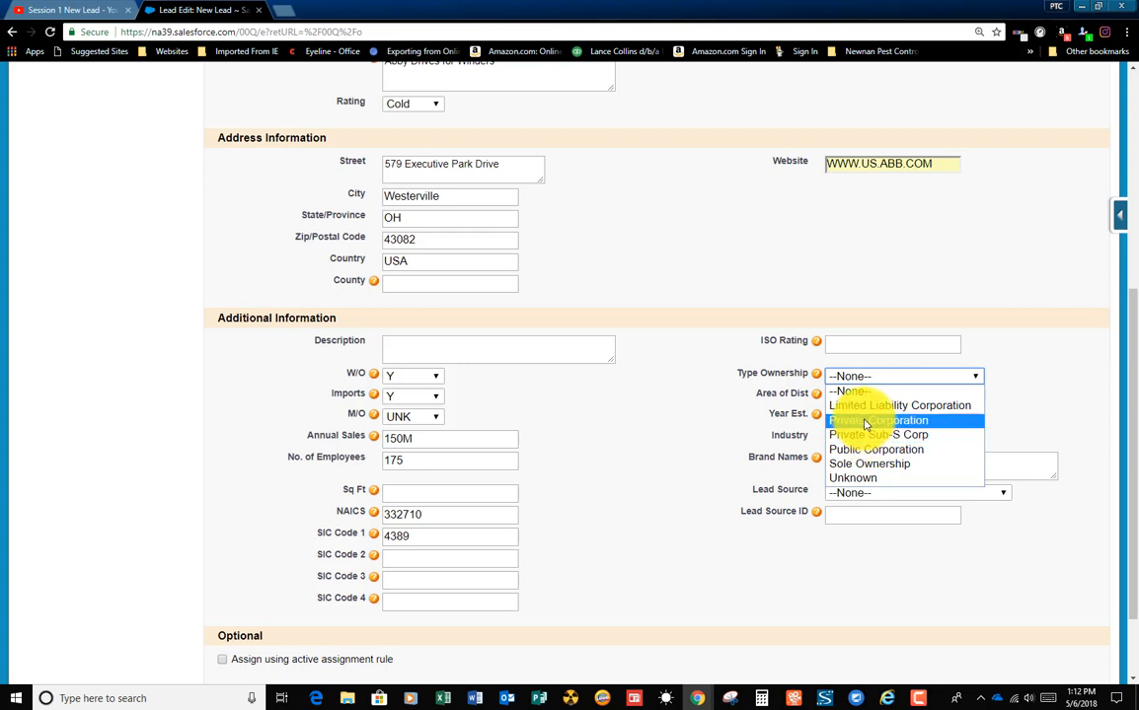
click(865, 424)
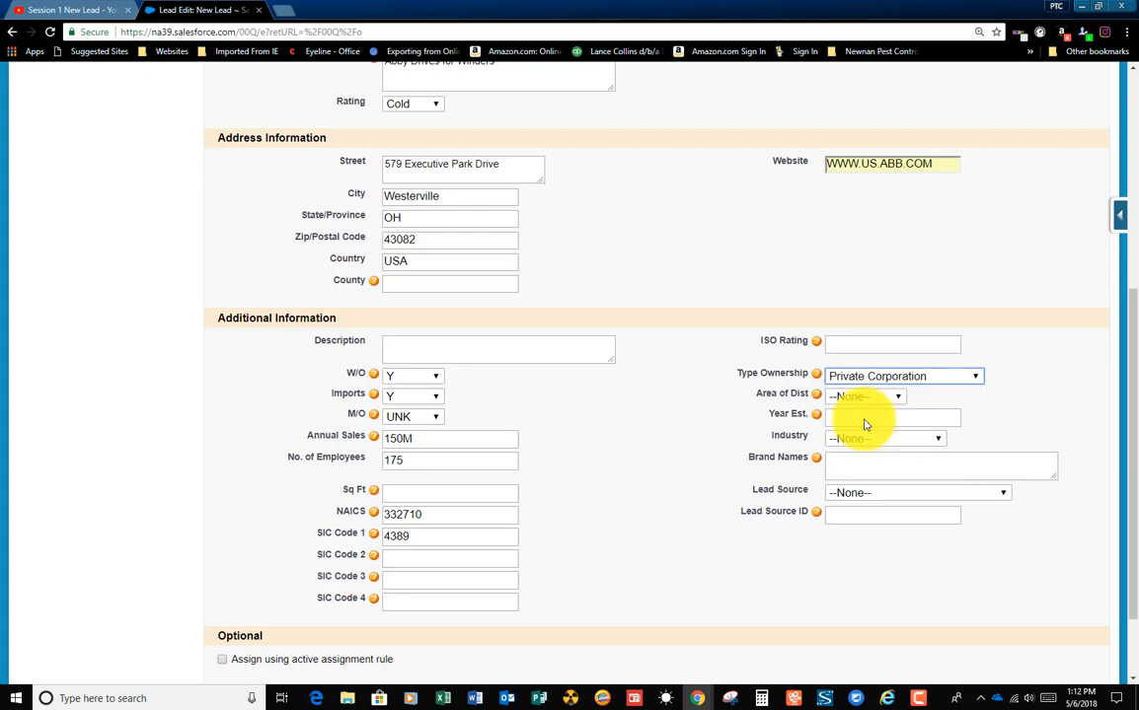
Step: Set the lead's area of distribution to International and its industry to Manufacturing
click(900, 399)
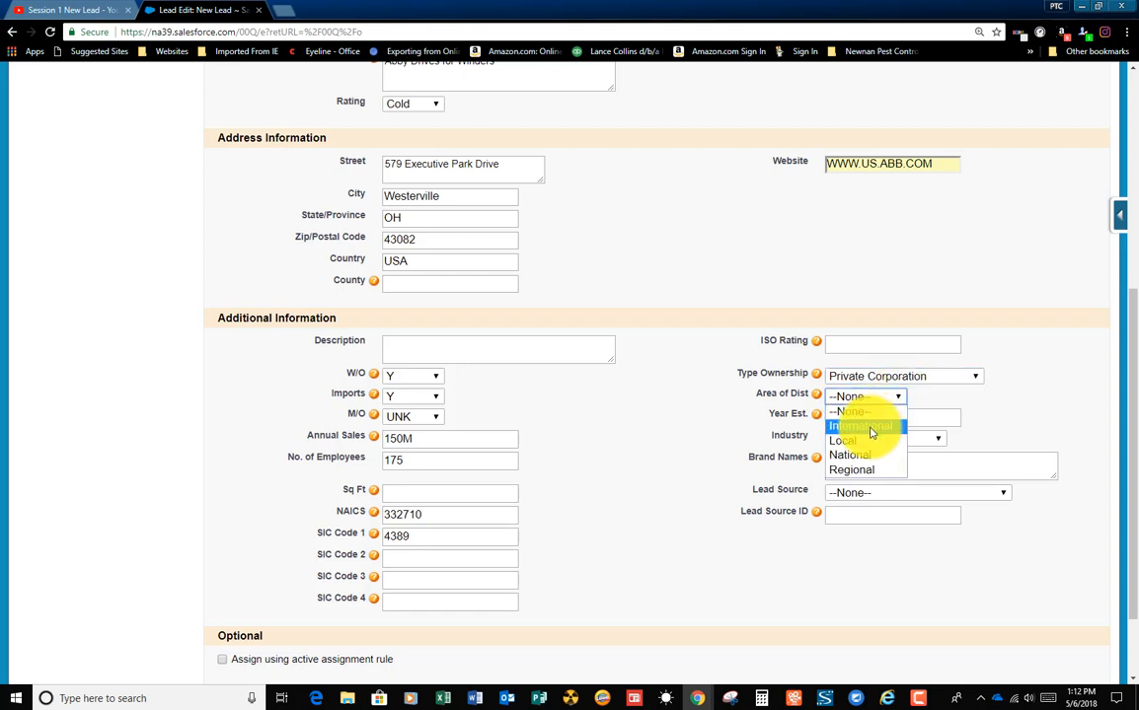
click(871, 429)
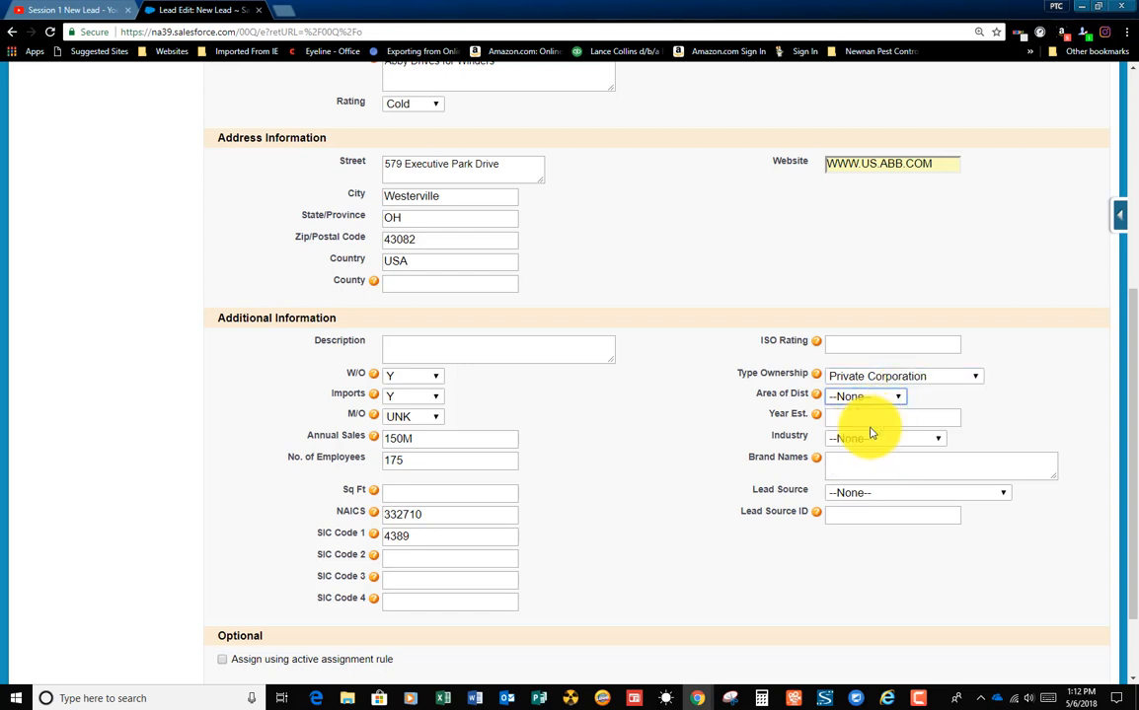
click(872, 440)
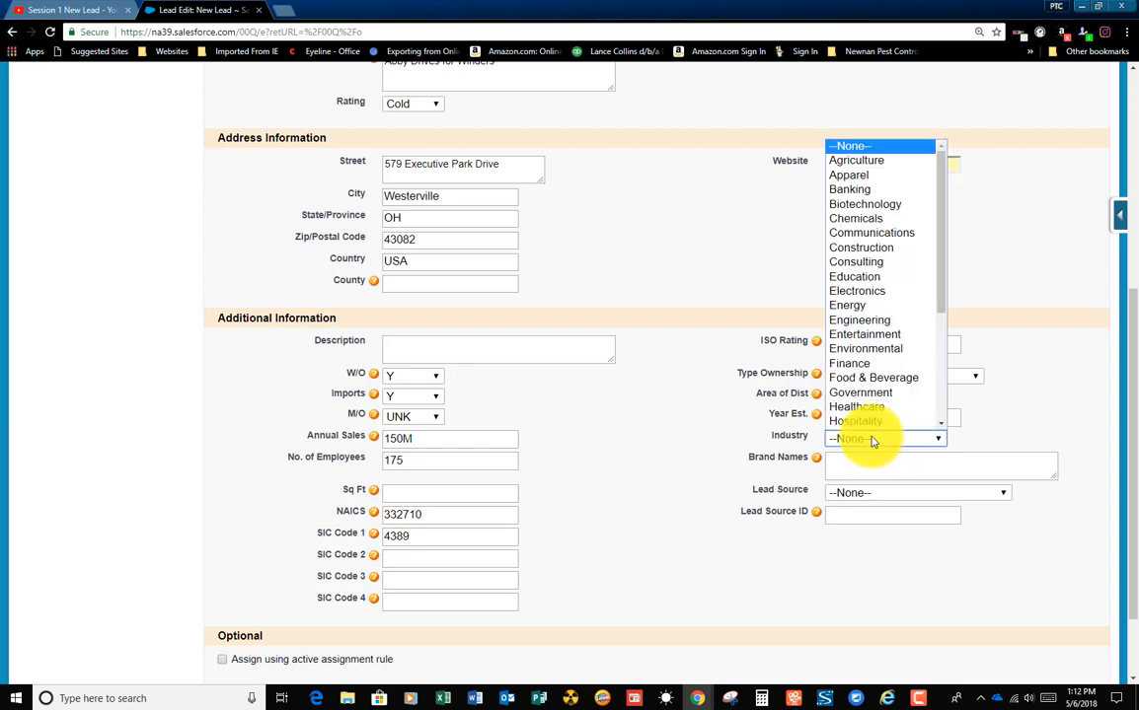
scroll(871, 363, down, 3)
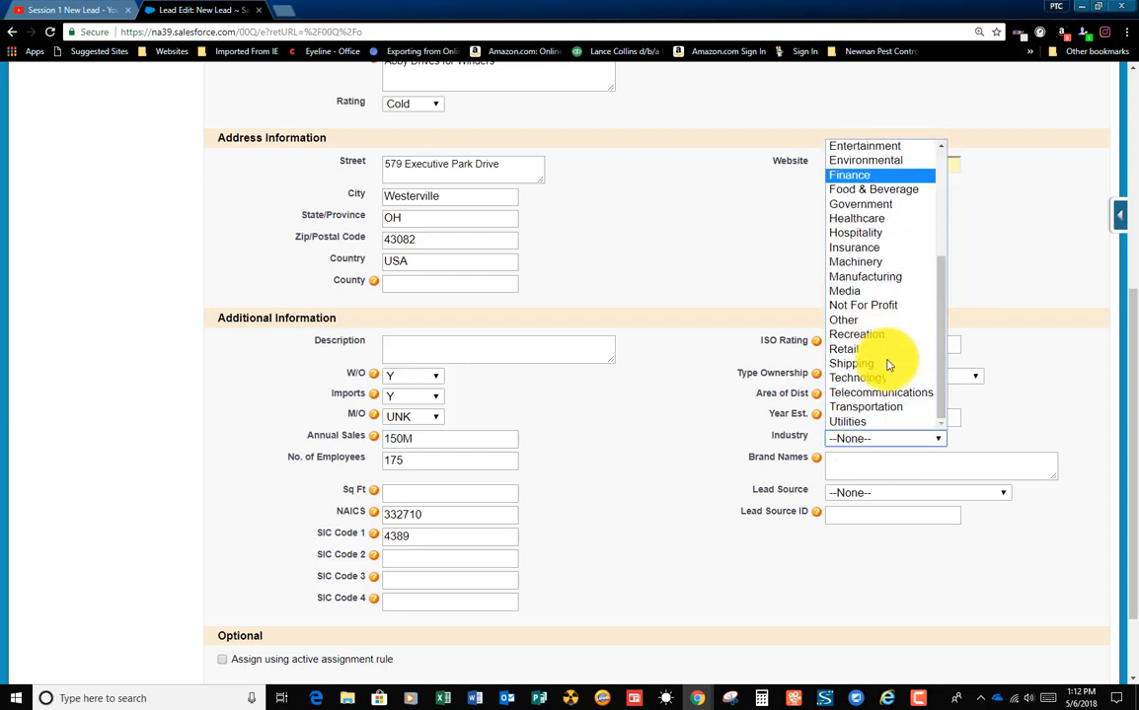
click(855, 281)
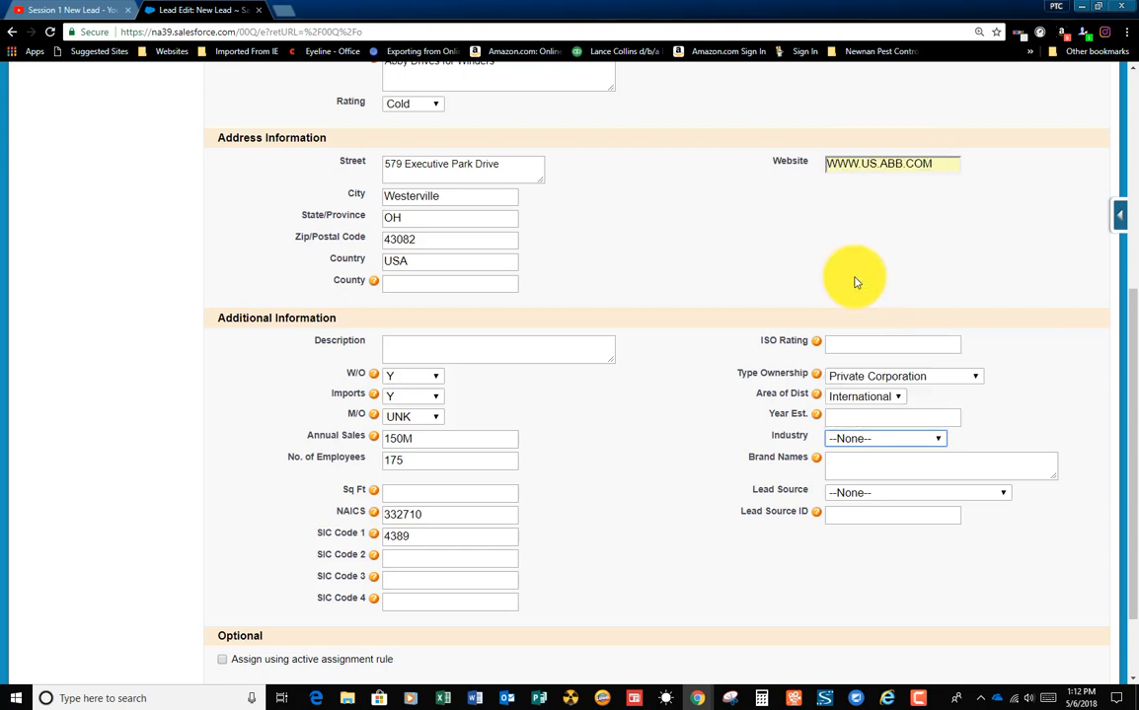
Step: Enter Charmin Toilet Paper as the brand name and set the lead source to Papercon with Lead Source ID 321850
click(878, 475)
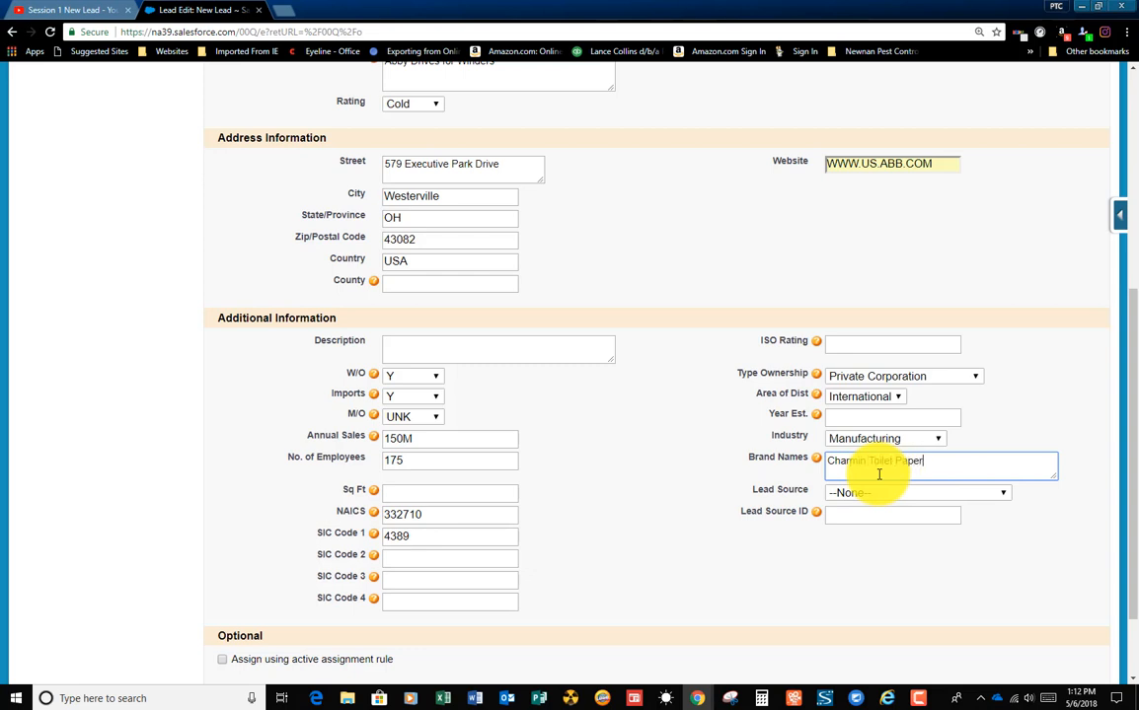
click(882, 497)
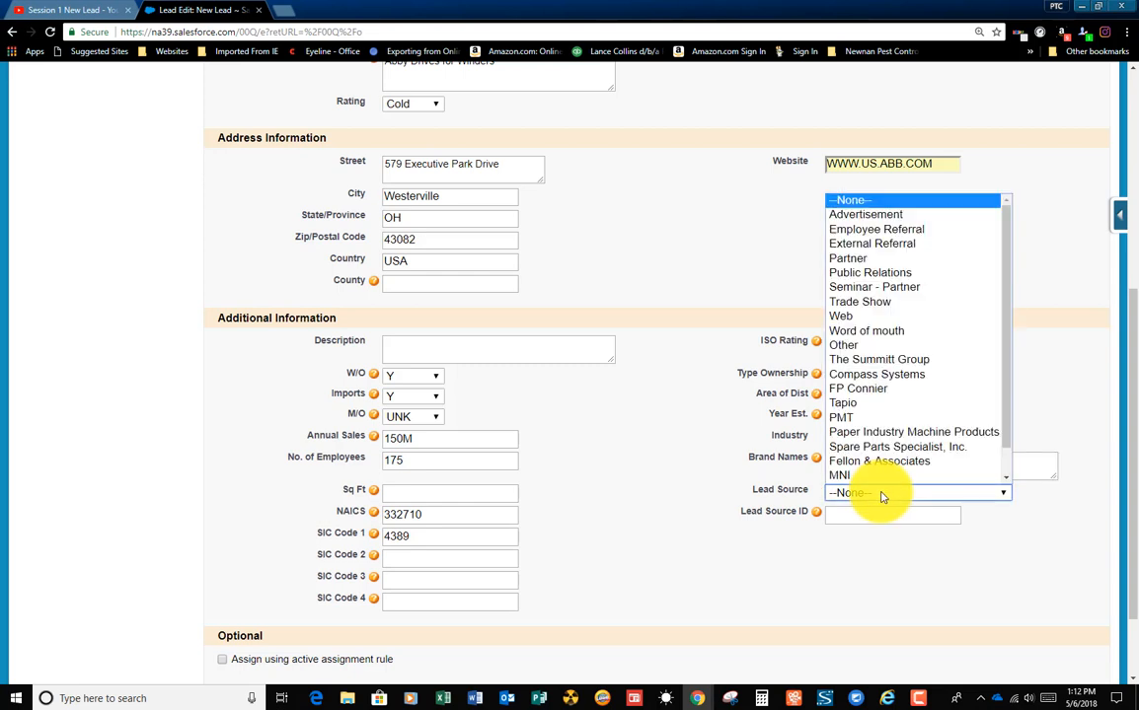
scroll(877, 459, down, 1)
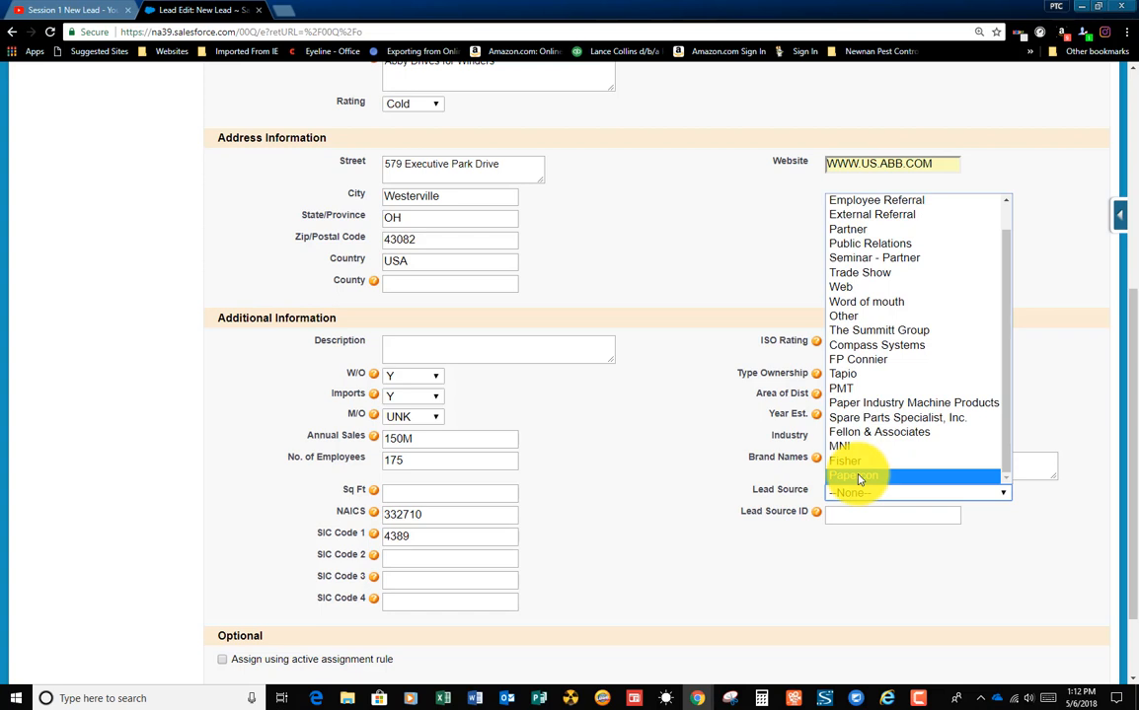
click(859, 480)
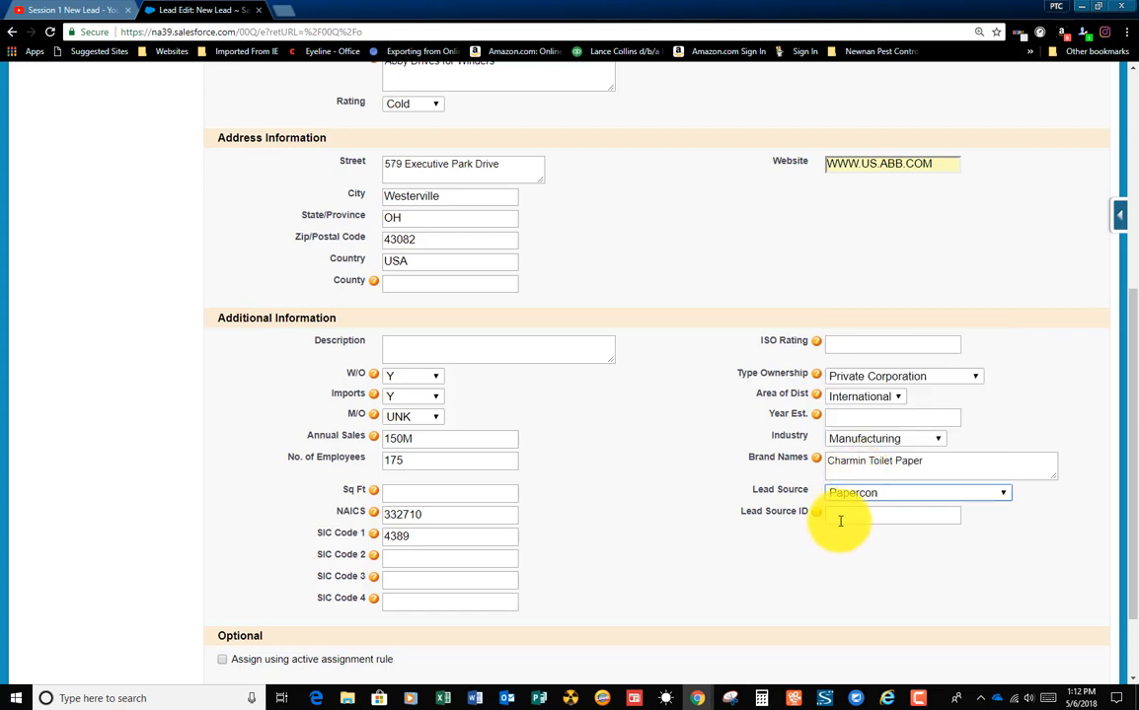
click(843, 516)
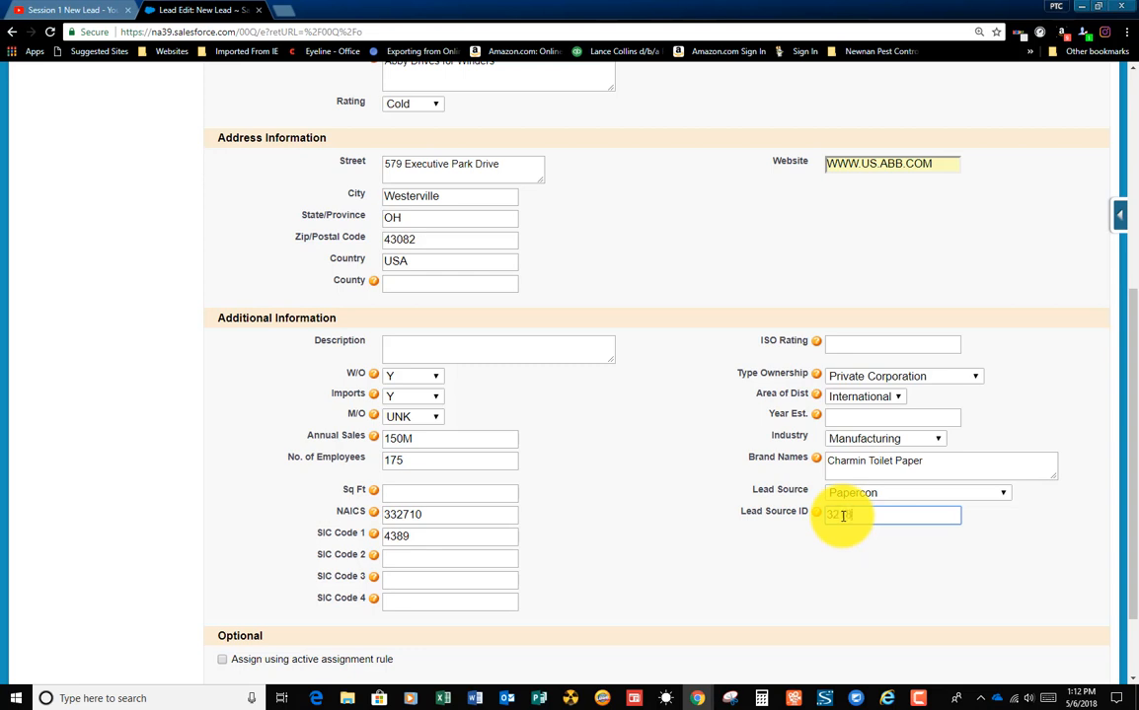
click(861, 580)
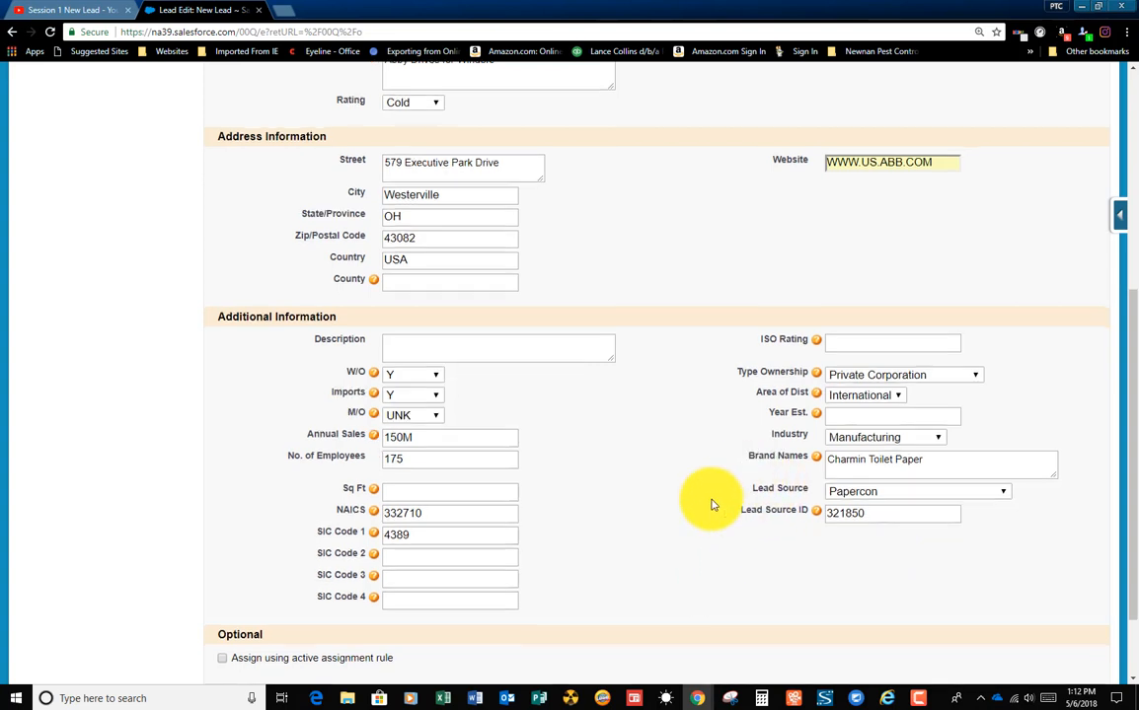
Step: Review the completed lead form for ABB INC and save the new lead
scroll(711, 503, down, 2)
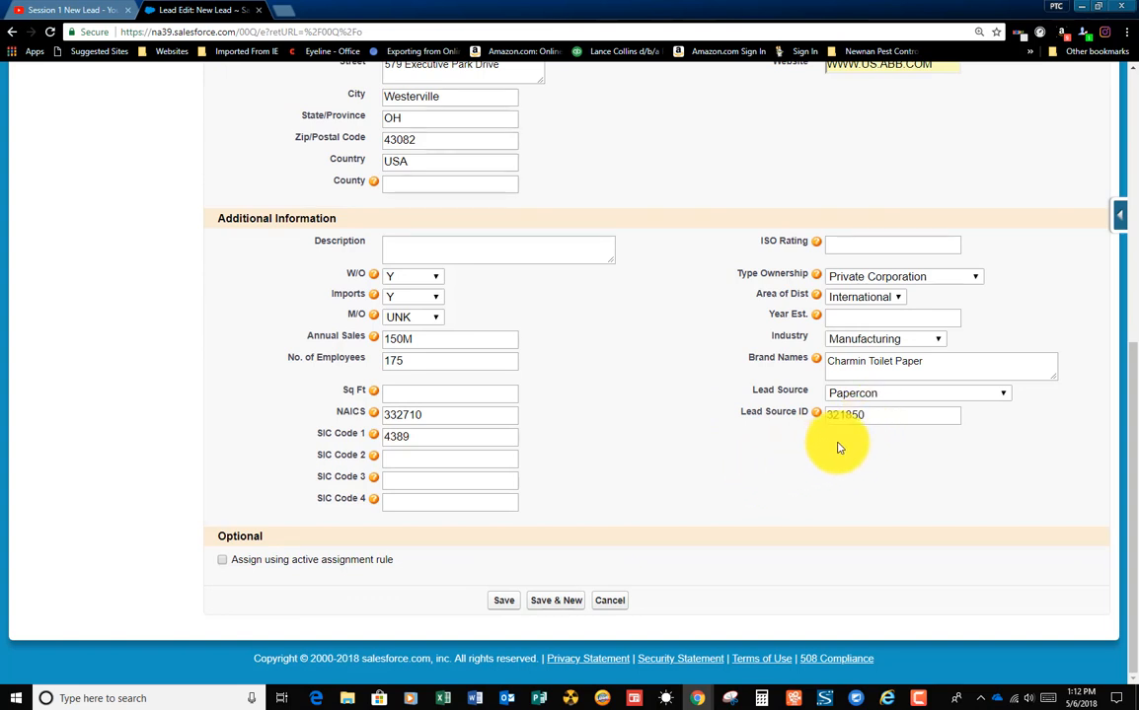
click(501, 602)
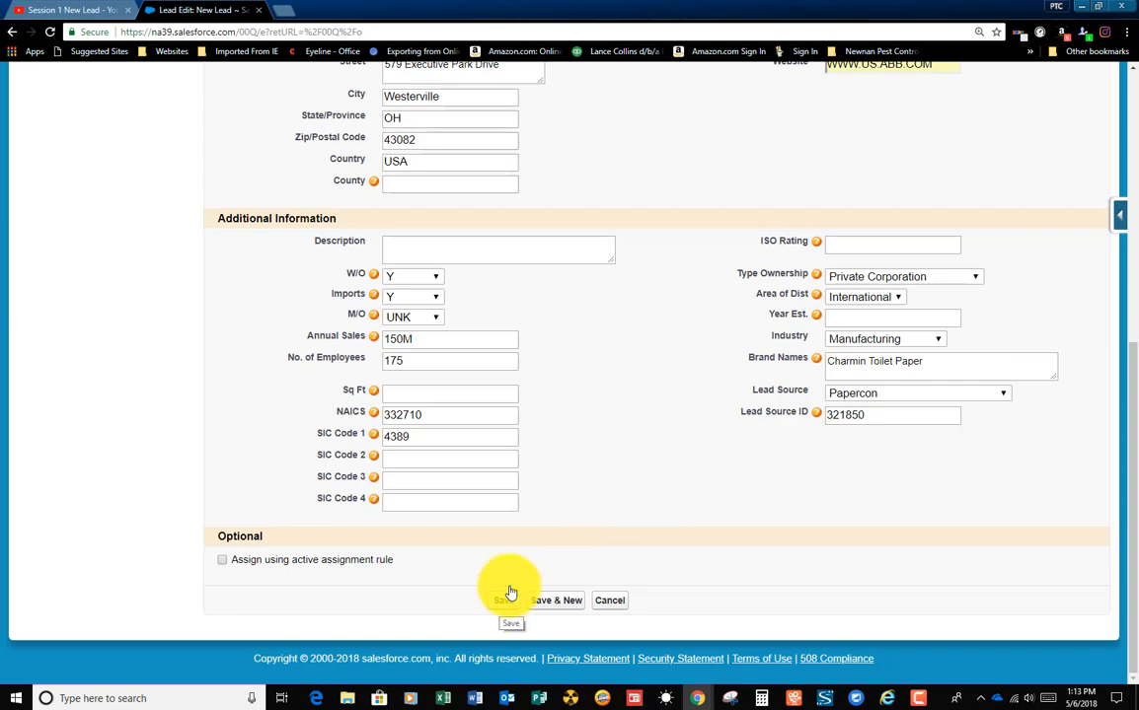
scroll(622, 419, up, 5)
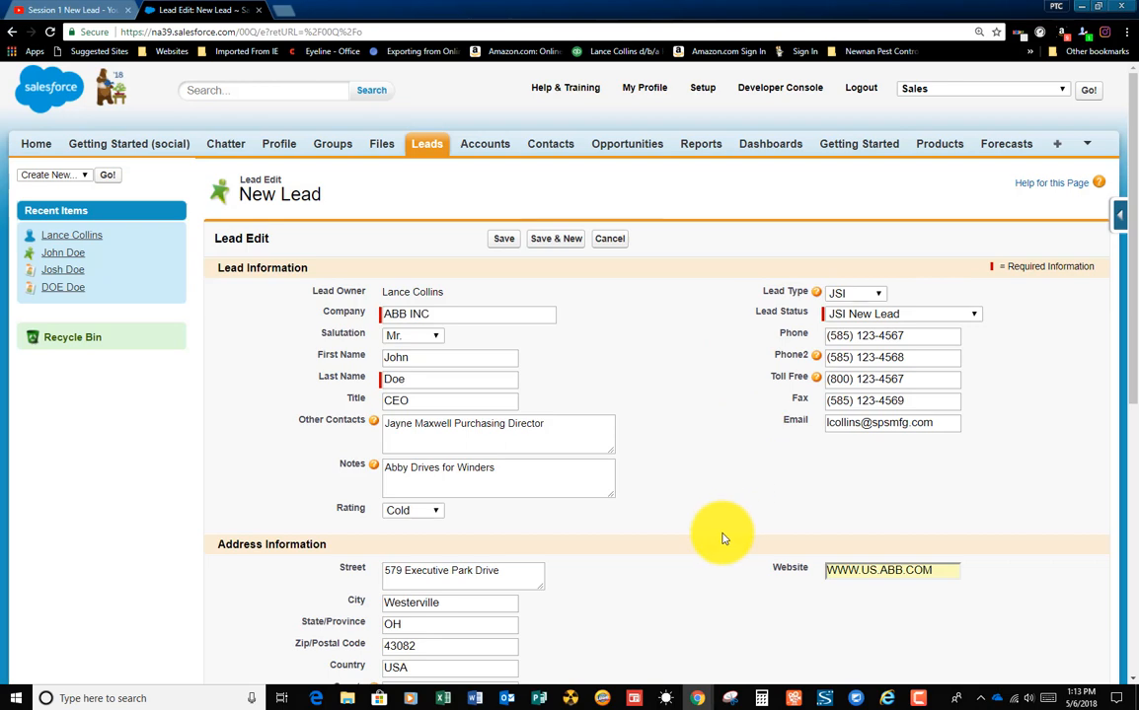
scroll(721, 539, down, 5)
scroll(722, 539, down, 1)
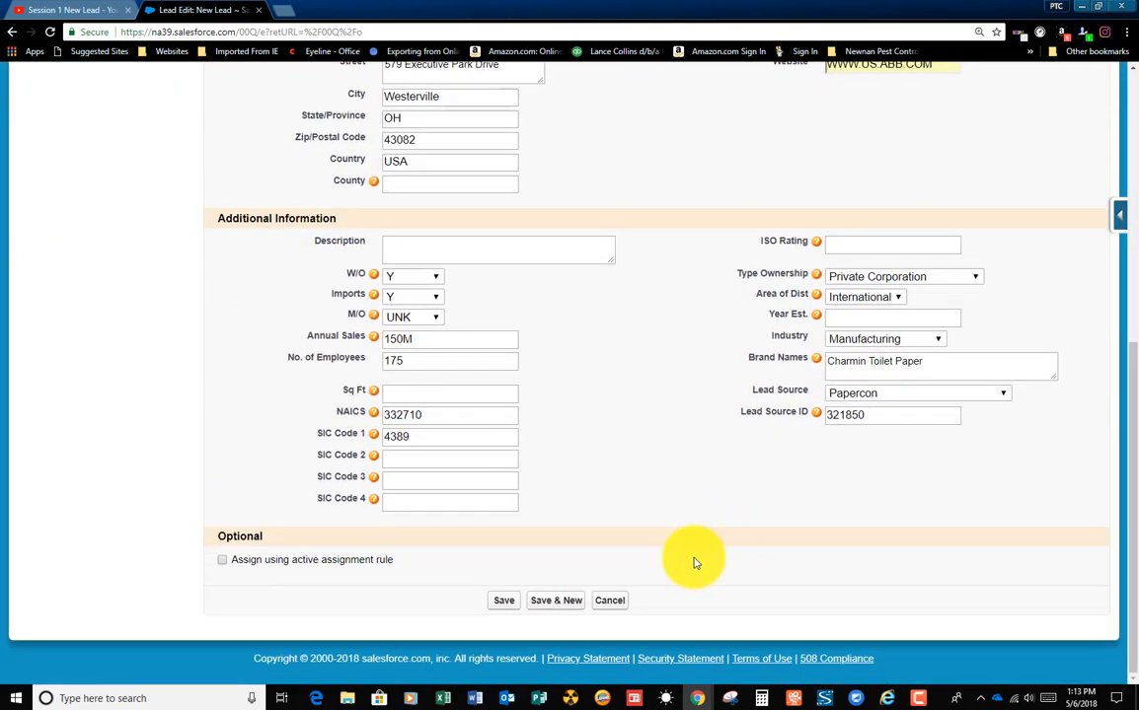
click(504, 601)
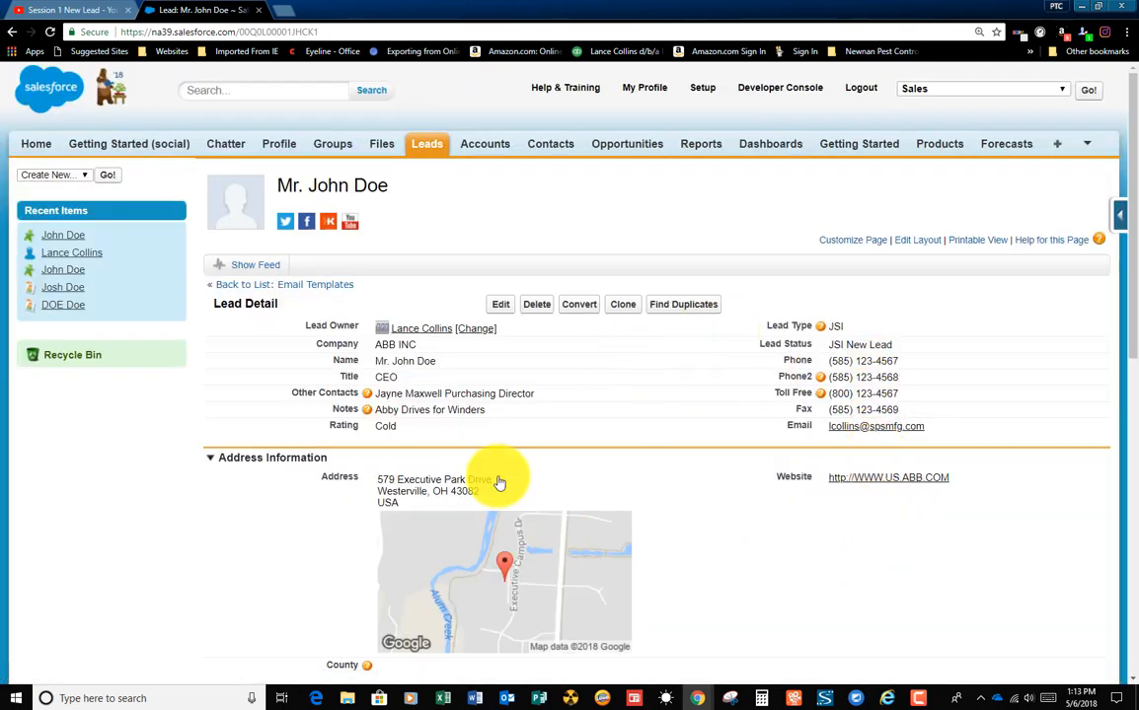
Step: Start an email to the lead from its activity history and apply the SPS LC Intro Email template
scroll(553, 419, down, 4)
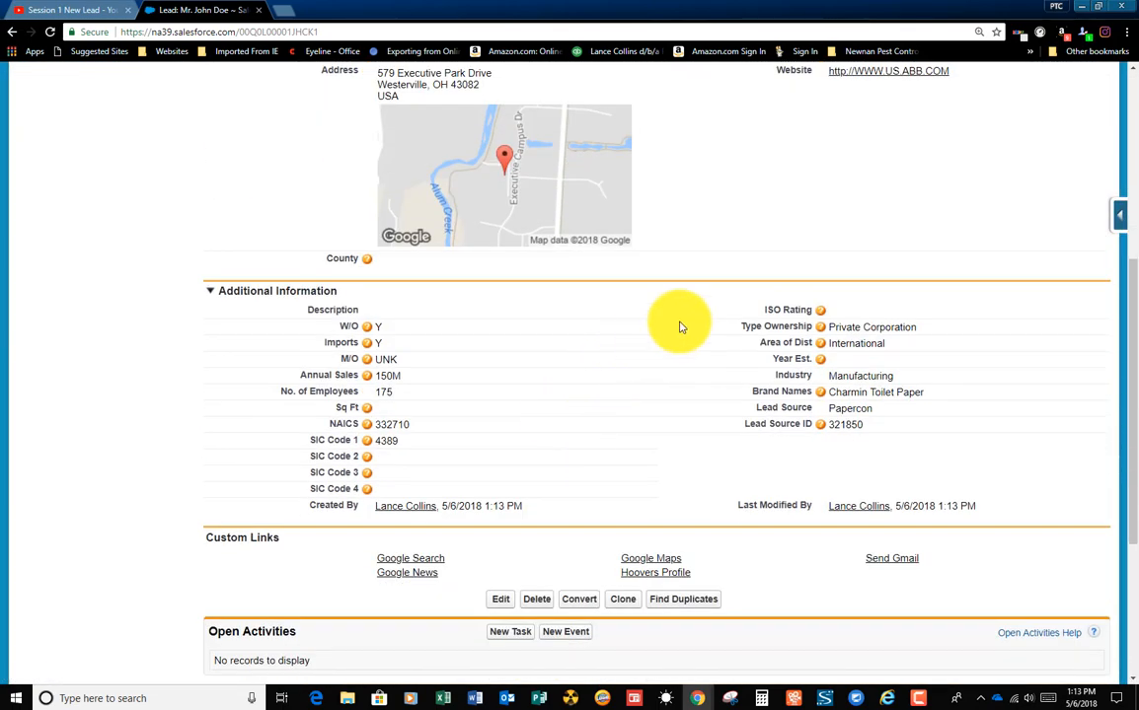
scroll(676, 392, down, 3)
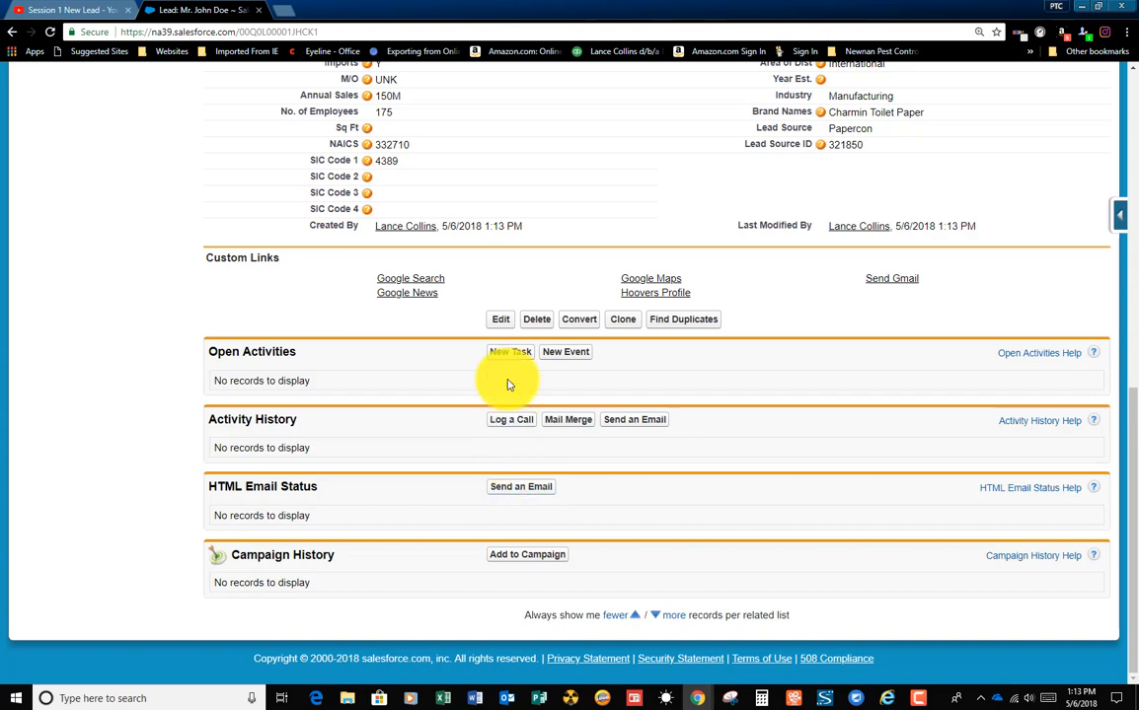
click(624, 423)
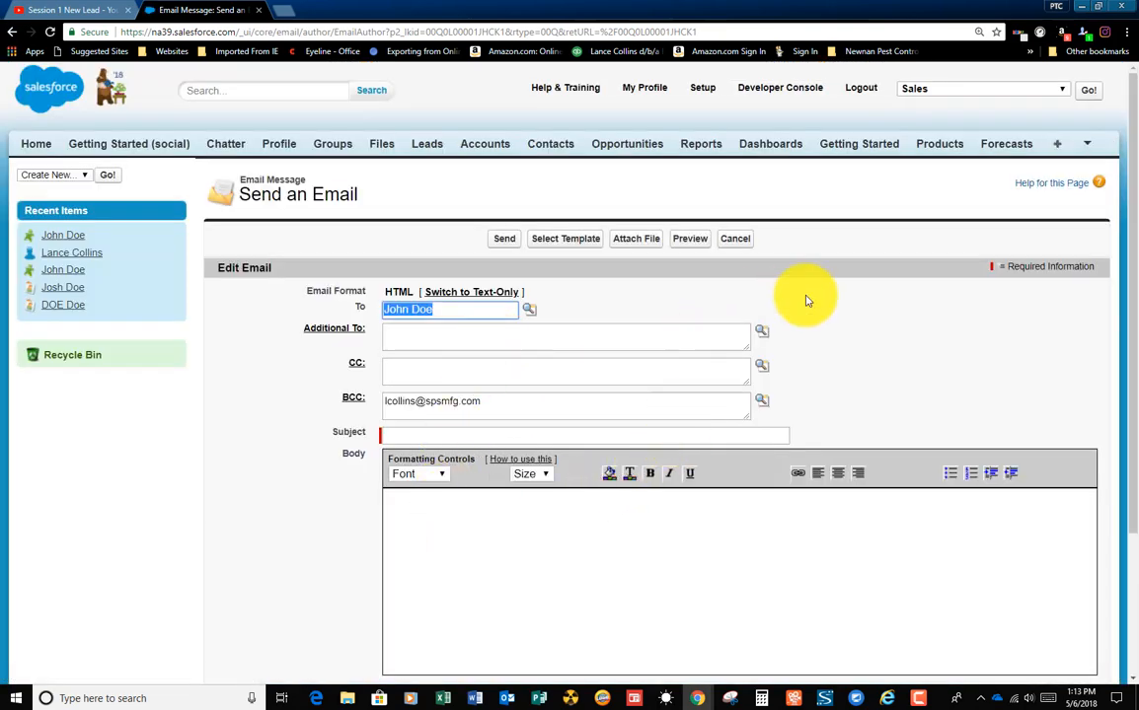
click(553, 243)
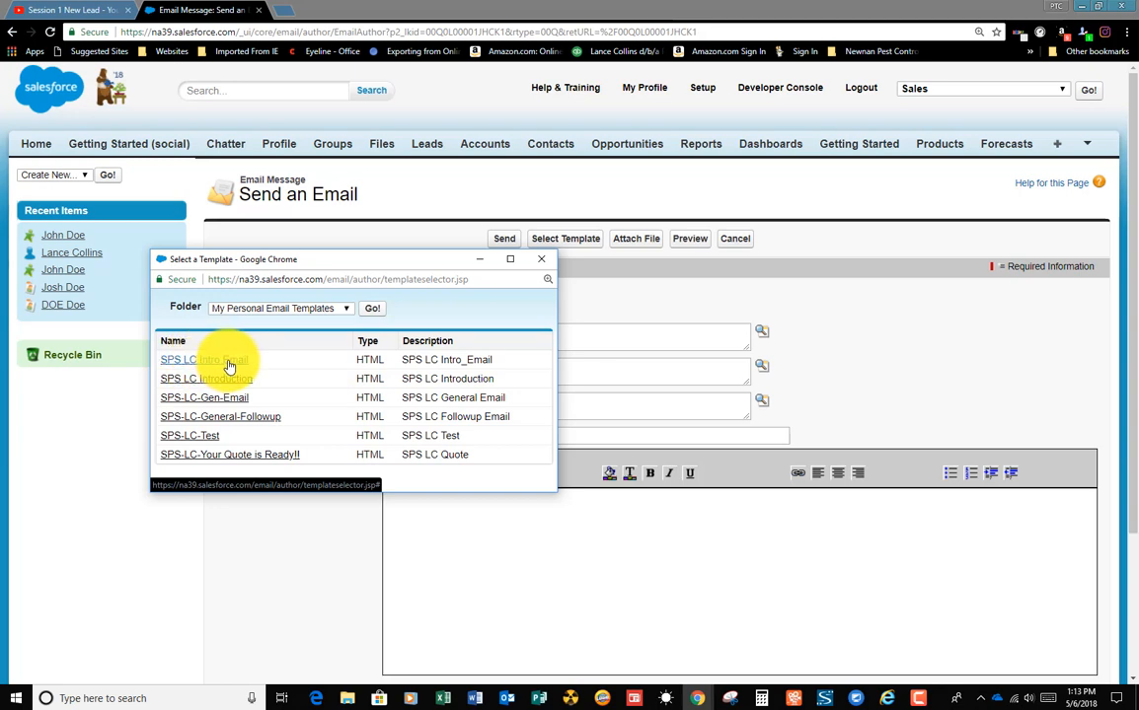
click(226, 365)
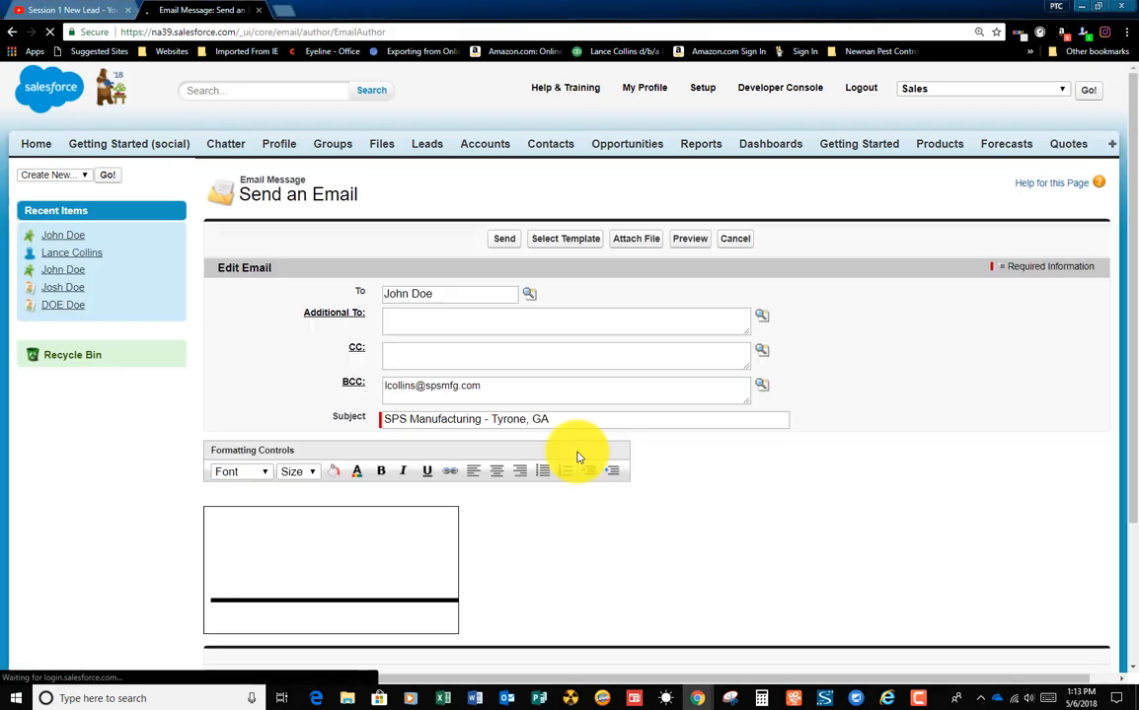
Step: Review the introduction email's body and signature and send it to the lead
scroll(795, 464, down, 4)
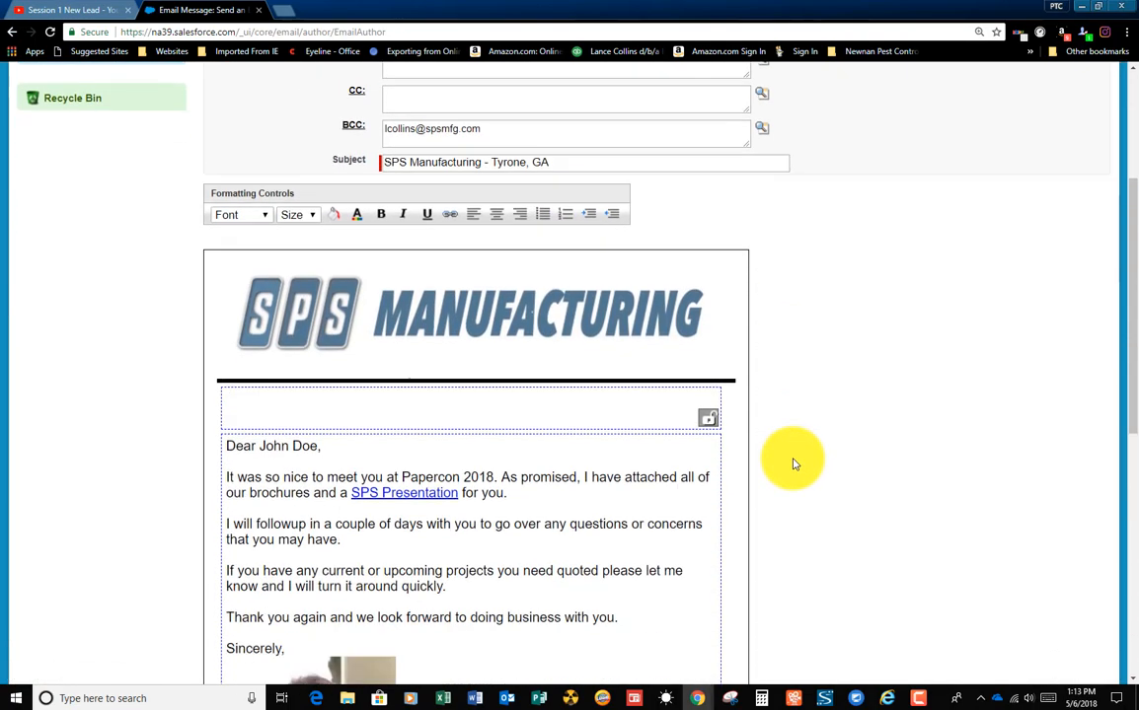
scroll(794, 464, down, 5)
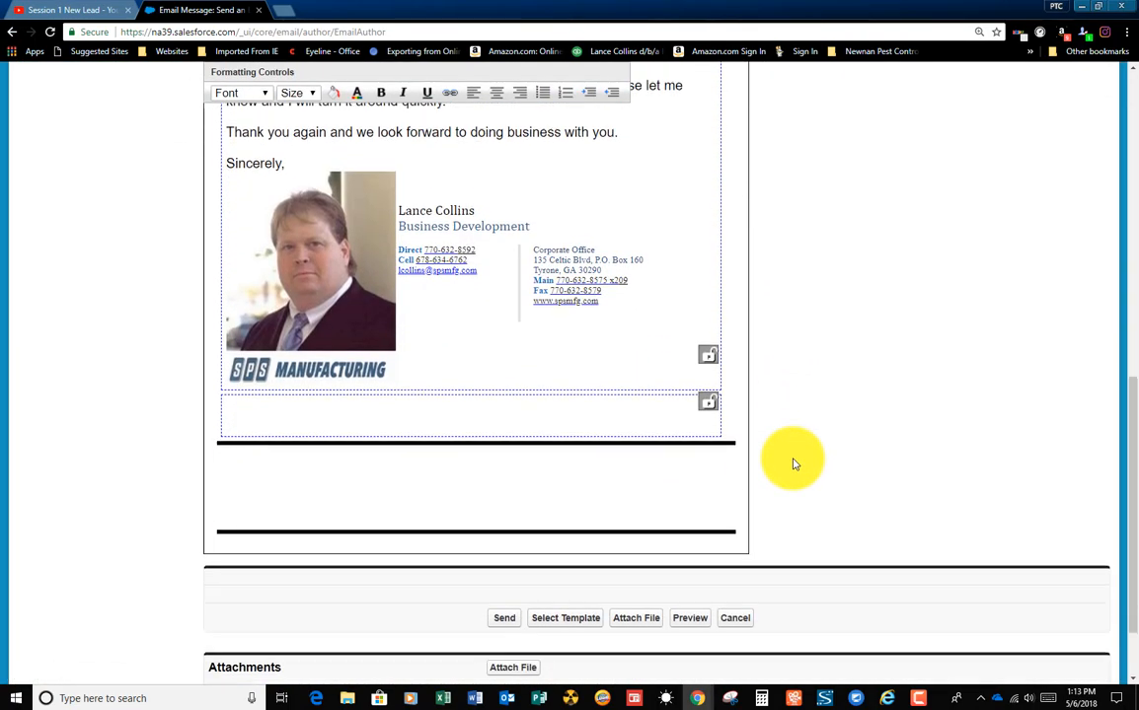
scroll(577, 558, down, 1)
click(505, 526)
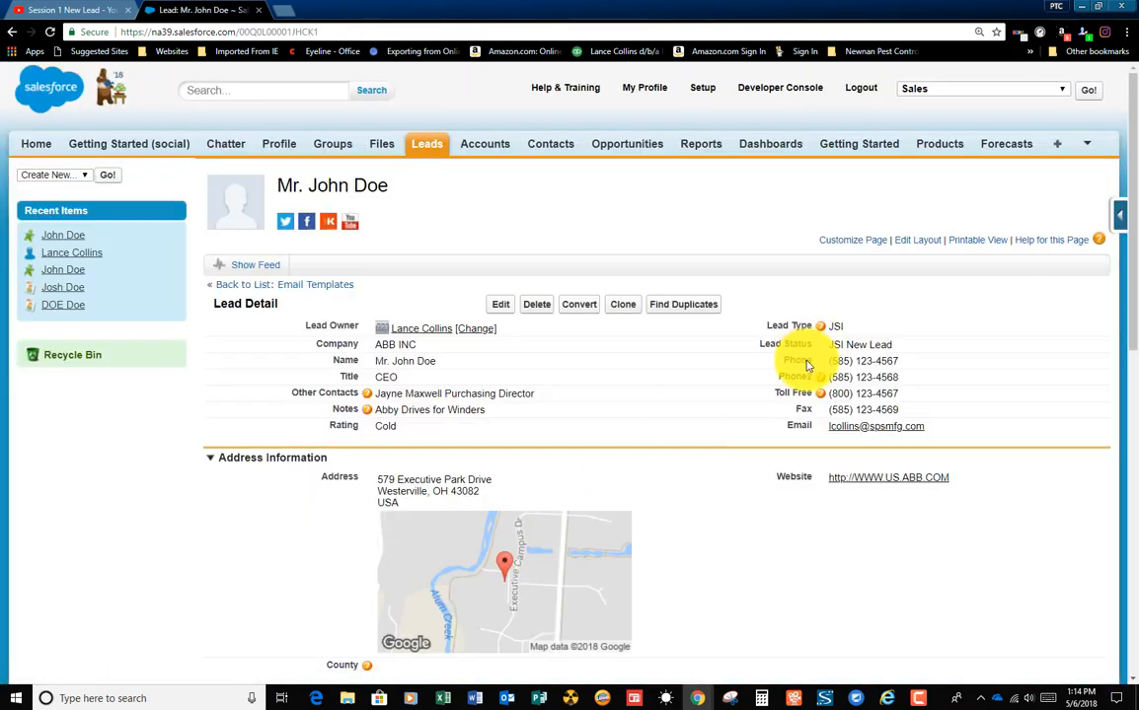
Step: Check the lead's activity history, and change its lead status to JSI Intro Email Sent and save
scroll(736, 380, down, 2)
scroll(733, 382, down, 6)
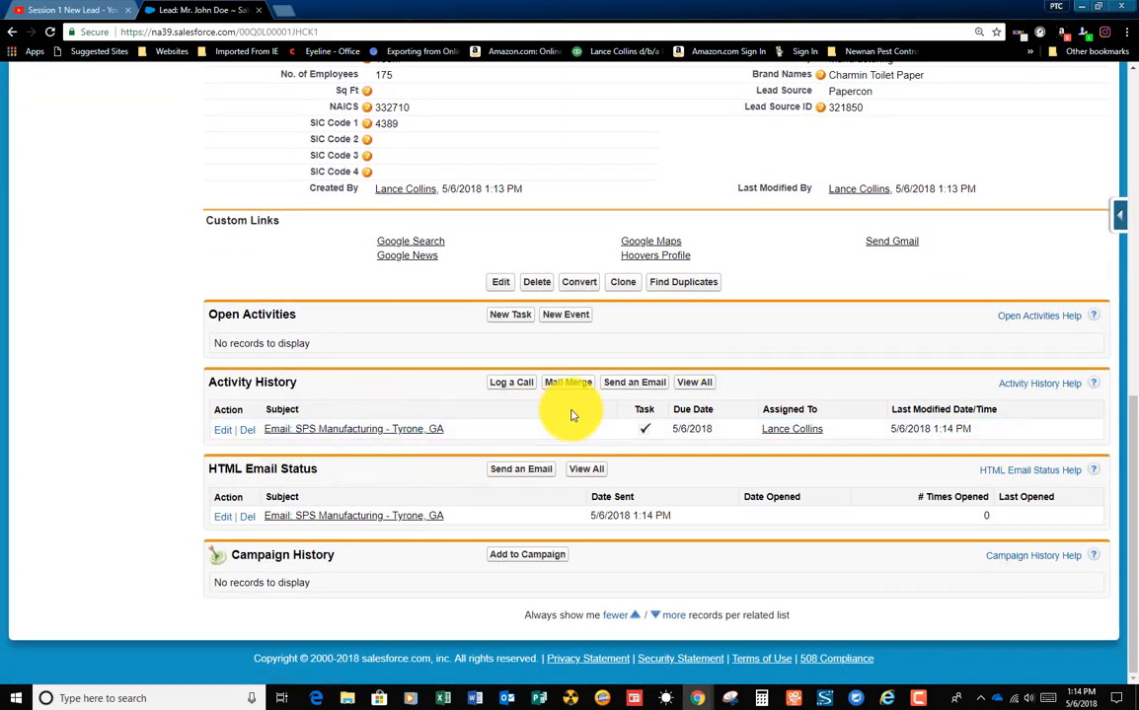
scroll(800, 326, up, 8)
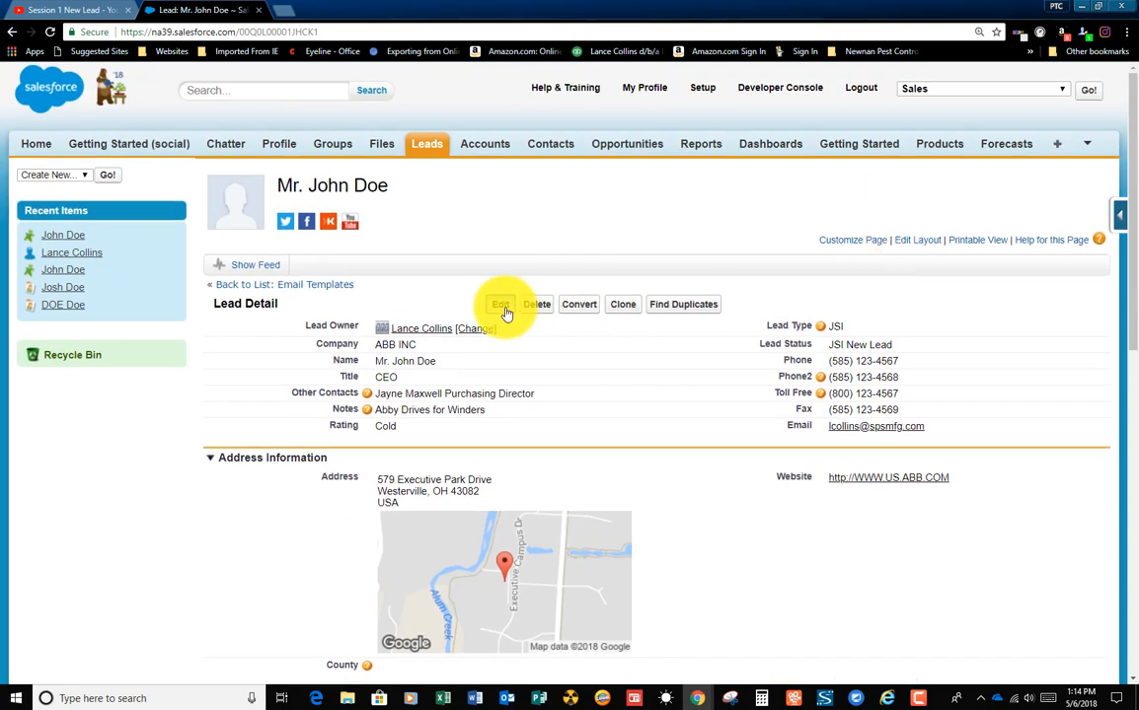
click(502, 306)
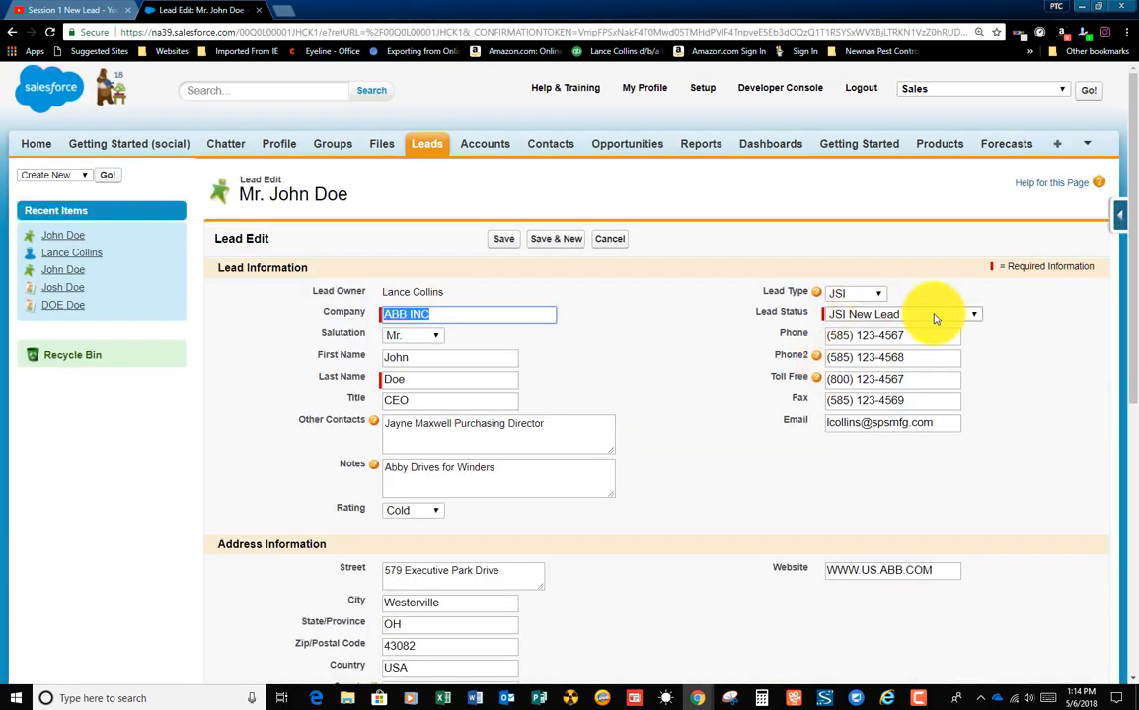
click(936, 316)
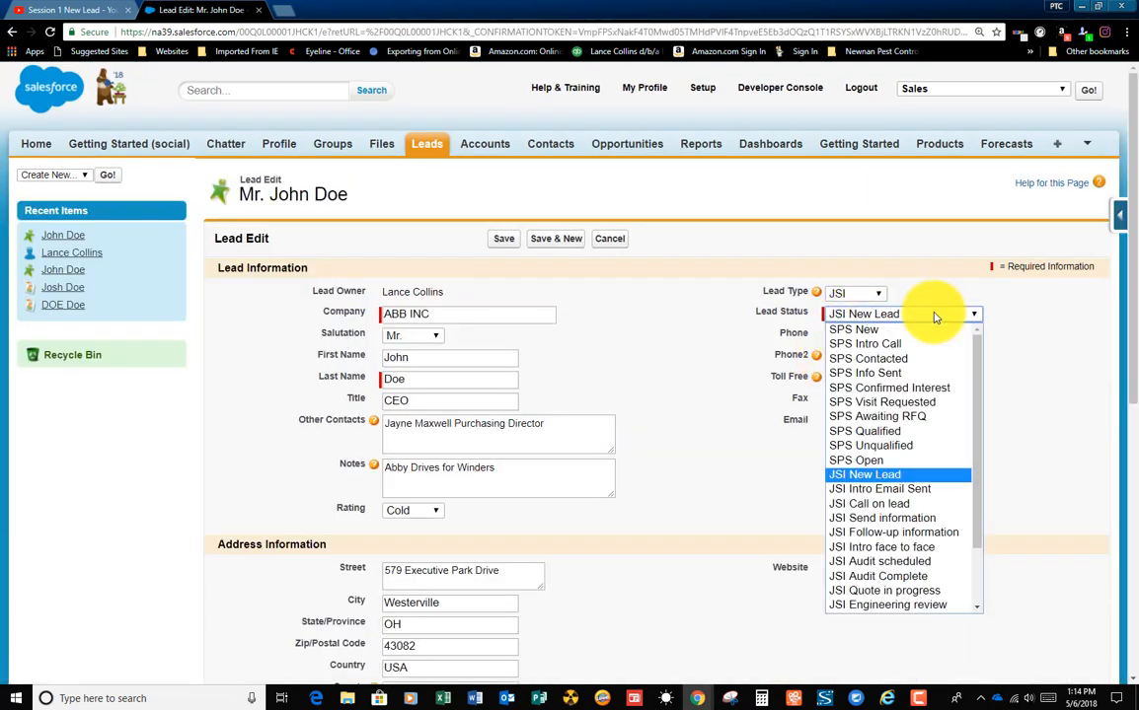
click(888, 488)
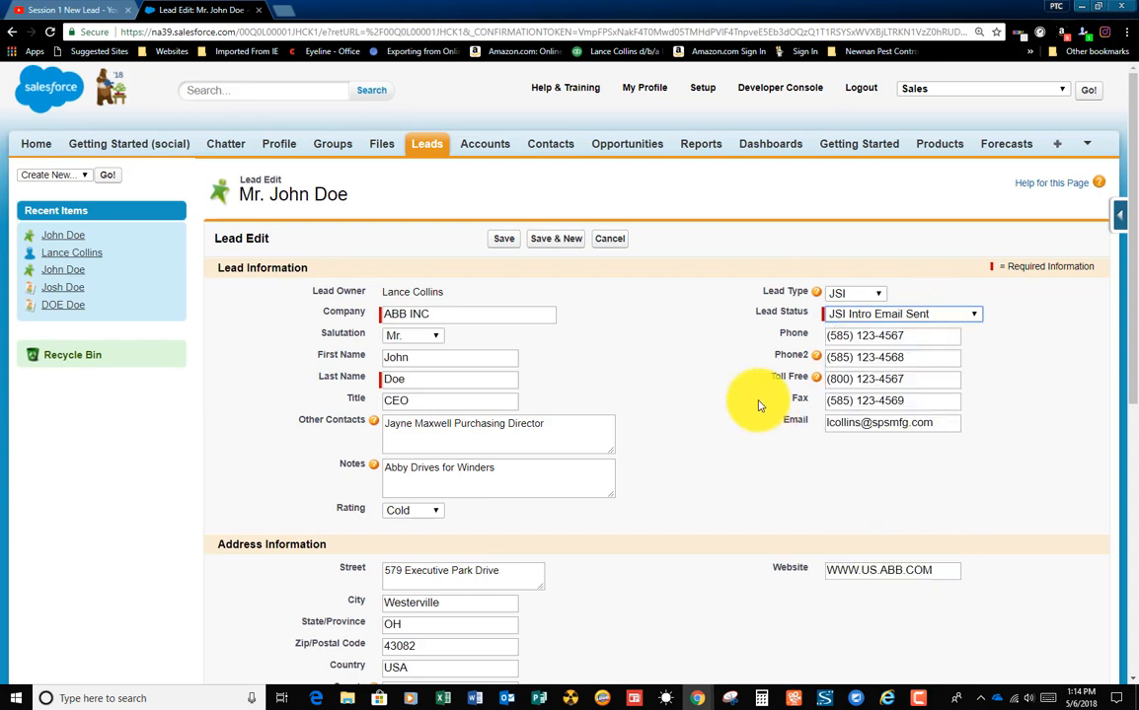
click(502, 243)
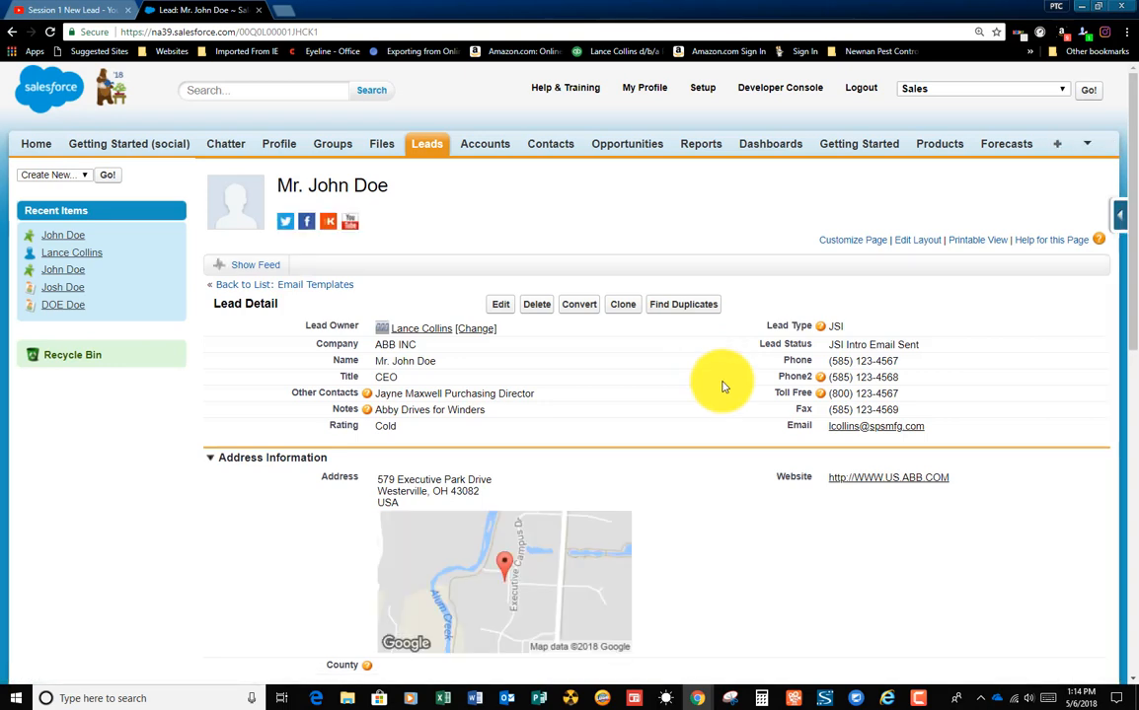
Step: Create a new task for the ABB INC lead with the subject Call and a due date of 5/5/2018
scroll(720, 385, down, 8)
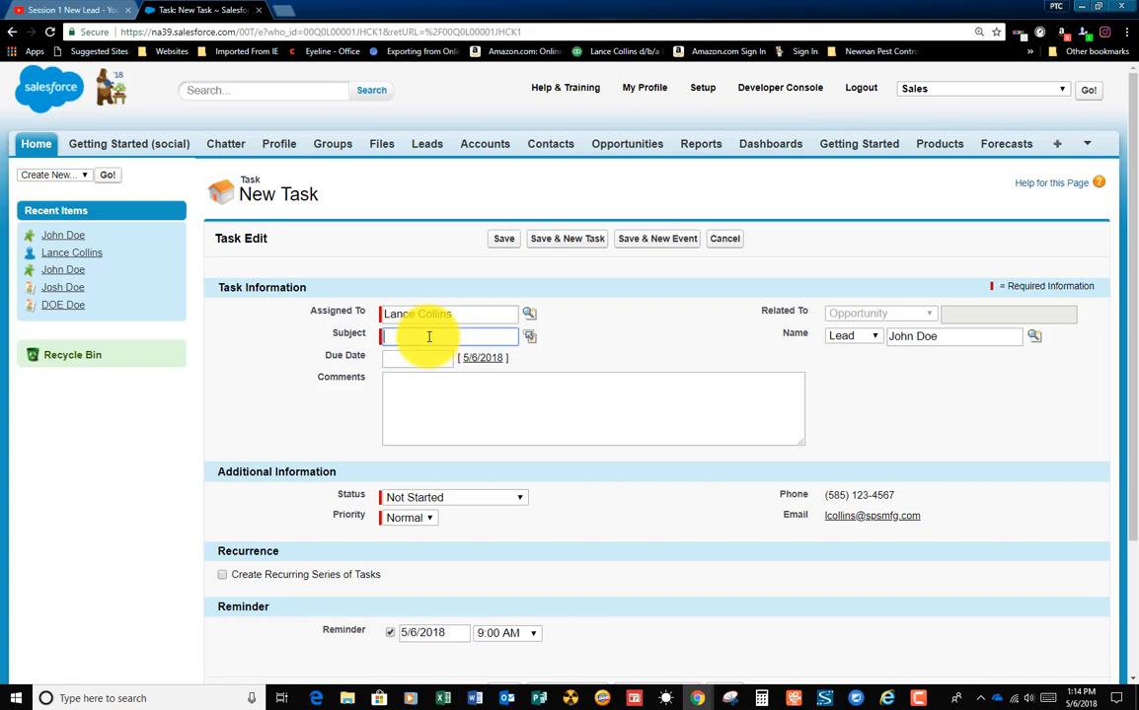
text(C)
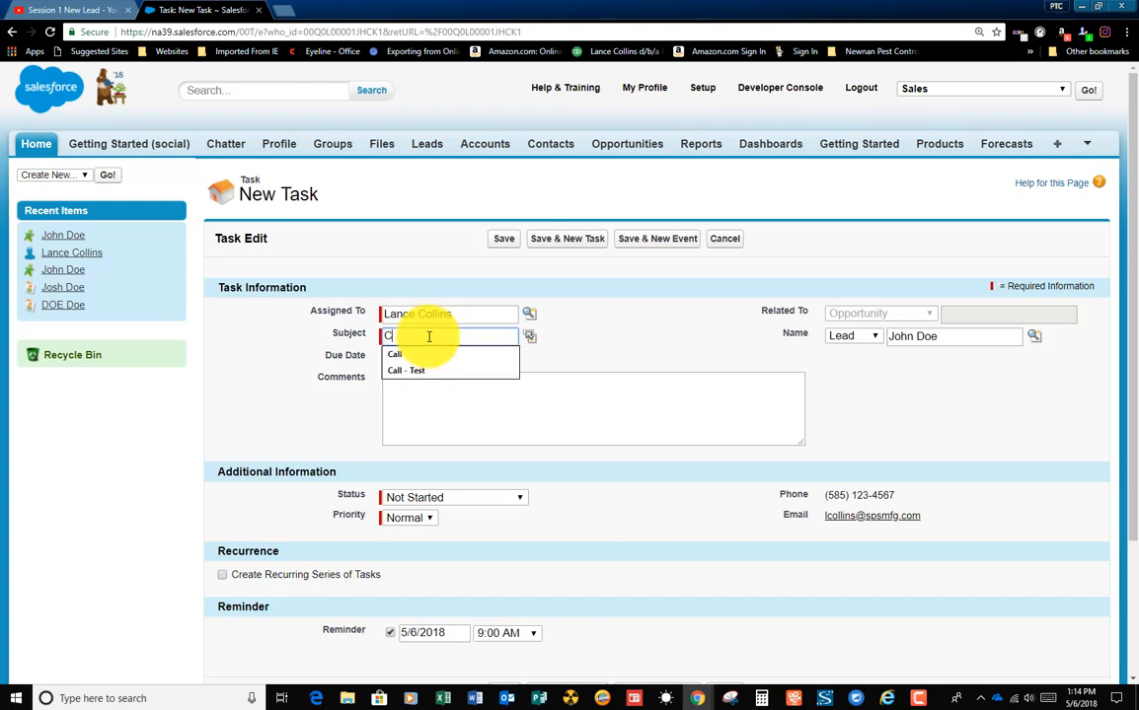
key(BackSpace)
key(BackSpace)
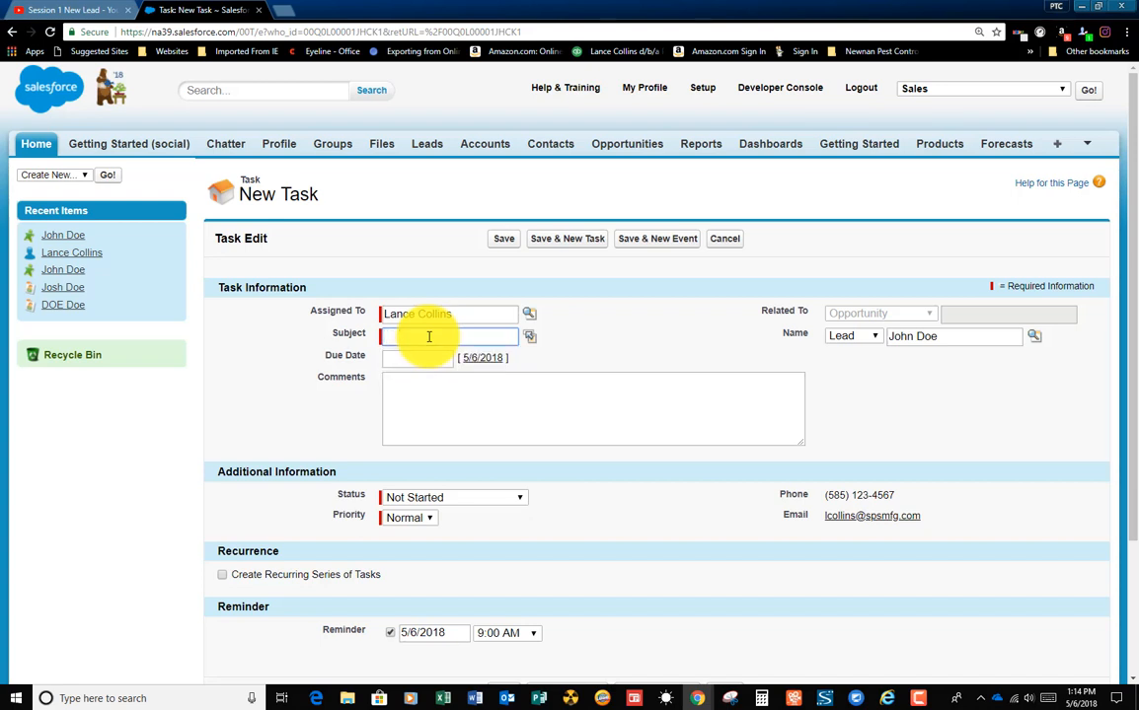
click(528, 338)
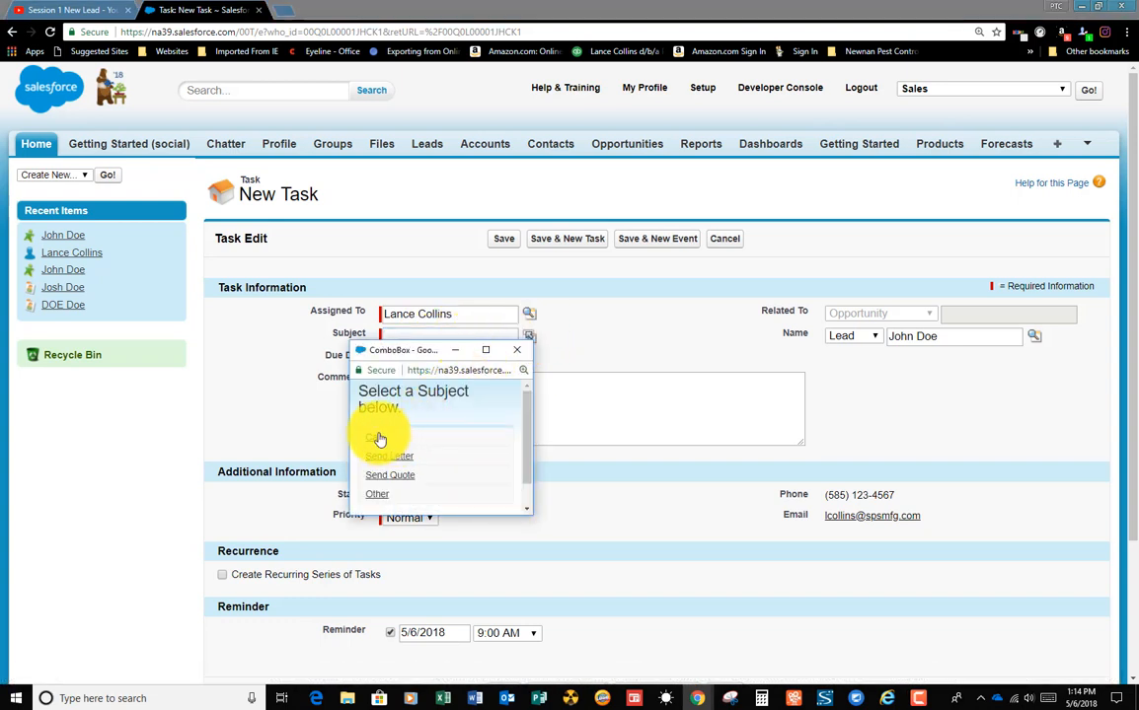
click(374, 439)
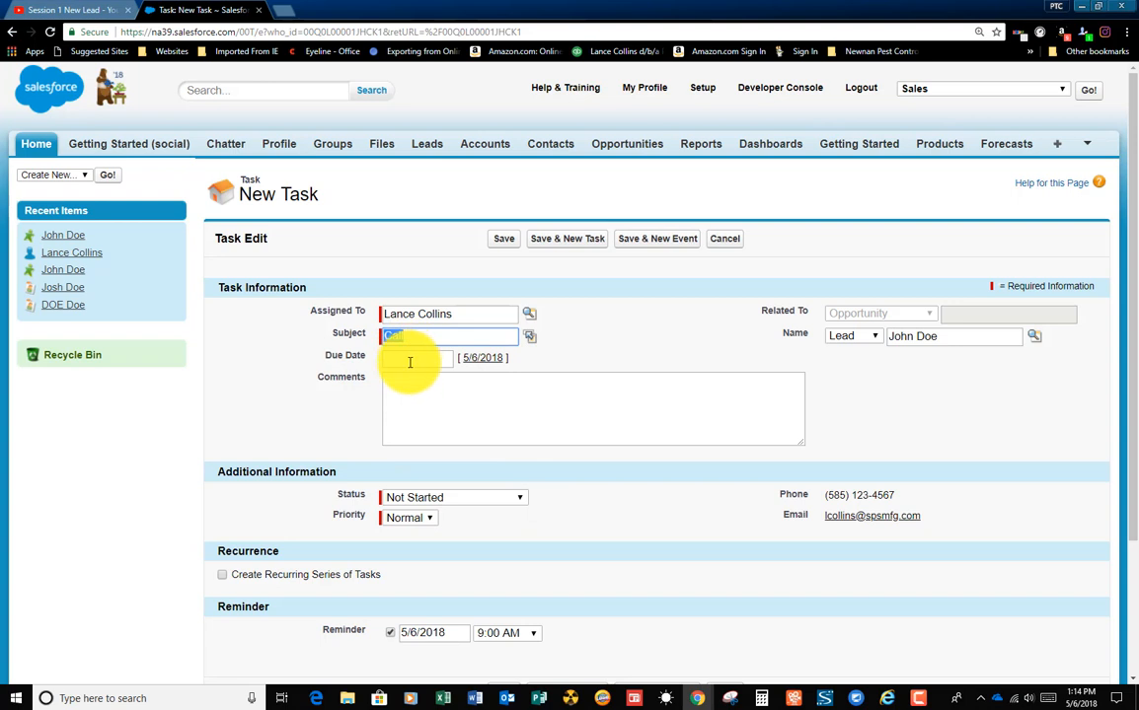
click(408, 361)
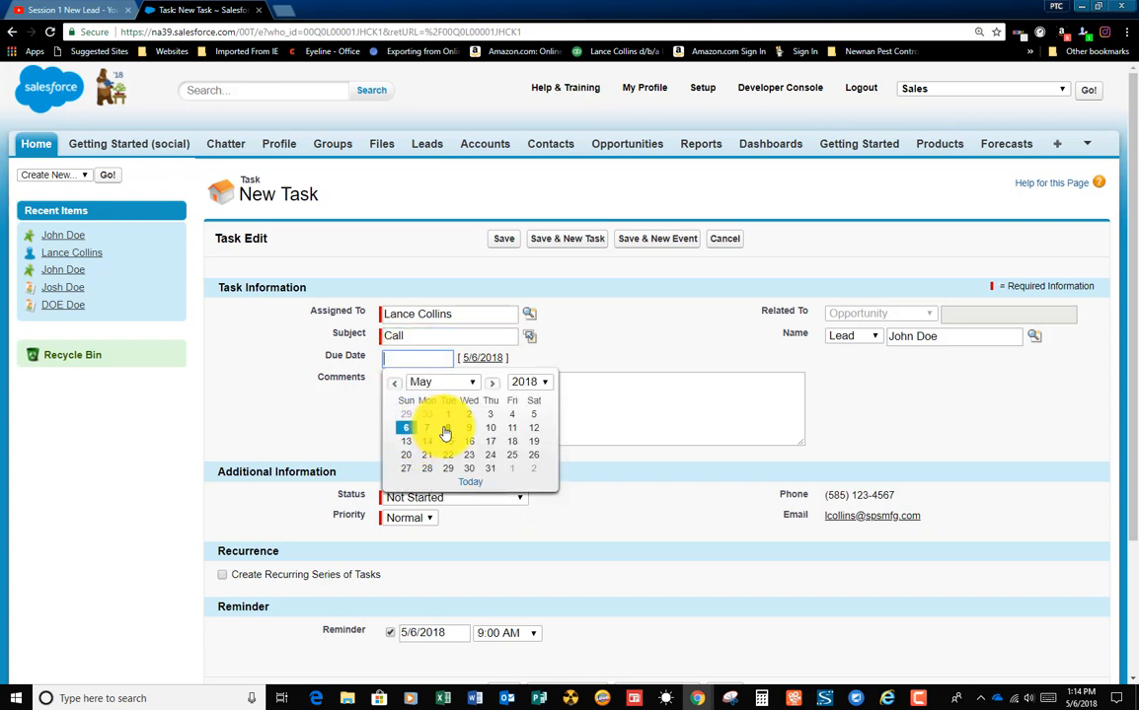
click(533, 416)
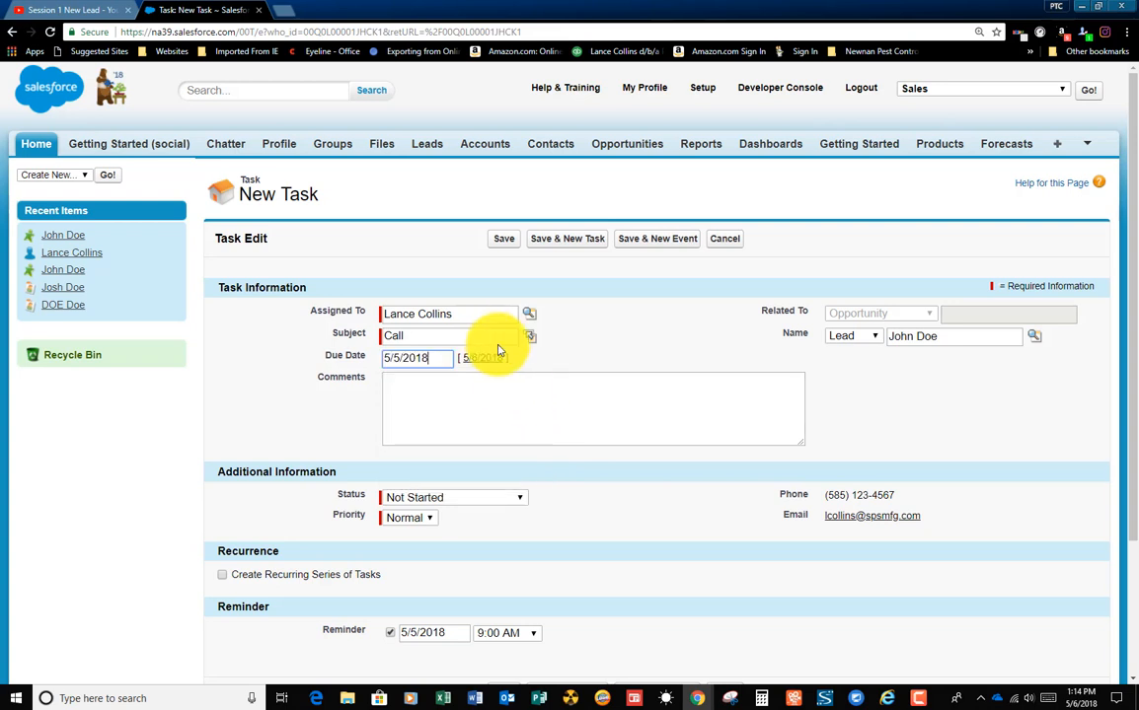
Step: Enter the comment "Sent Intro Email" on the call task and save the task
click(395, 399)
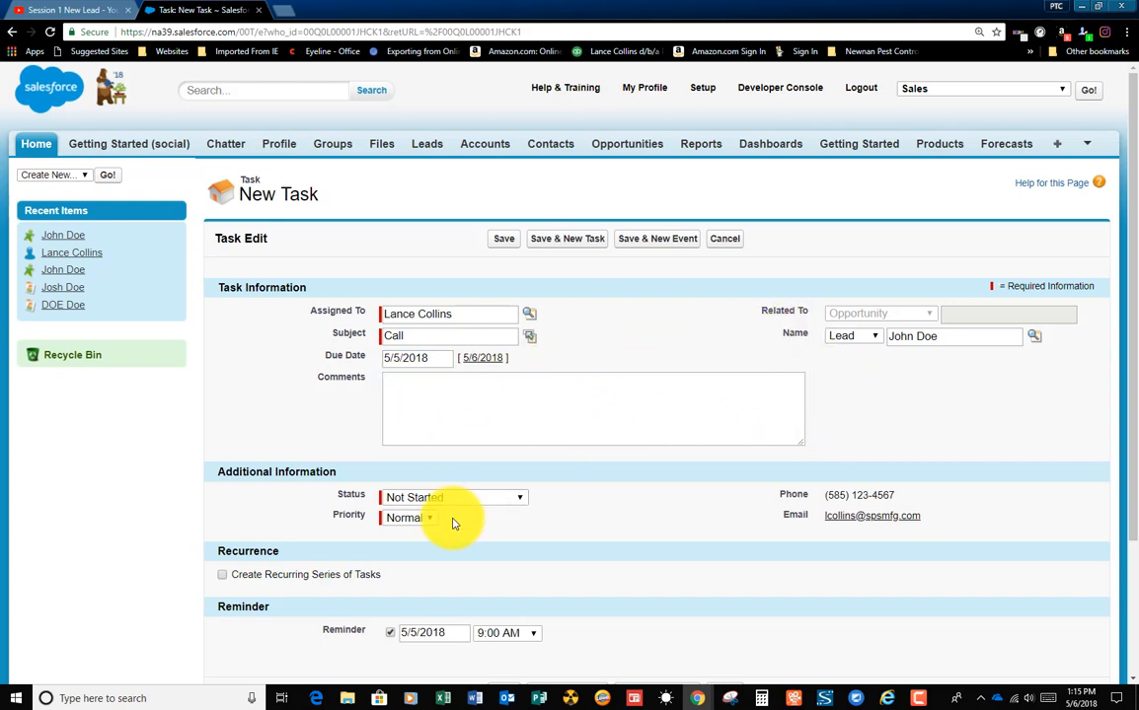
scroll(663, 508, down, 1)
scroll(663, 507, down, 3)
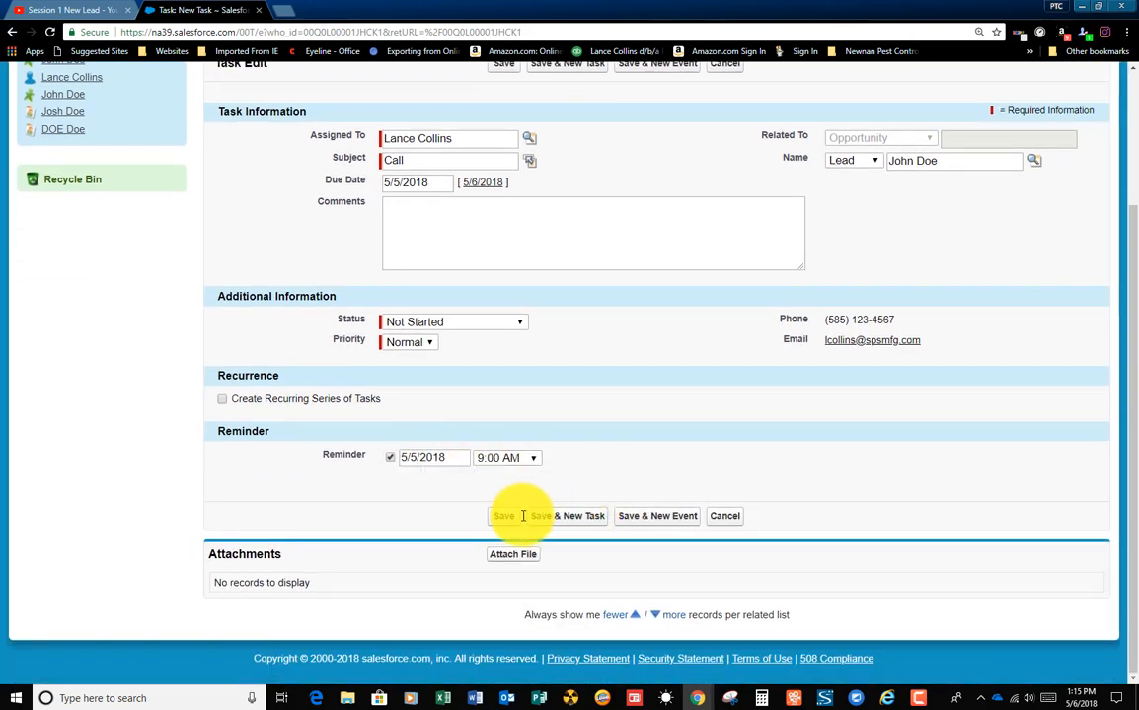
click(403, 245)
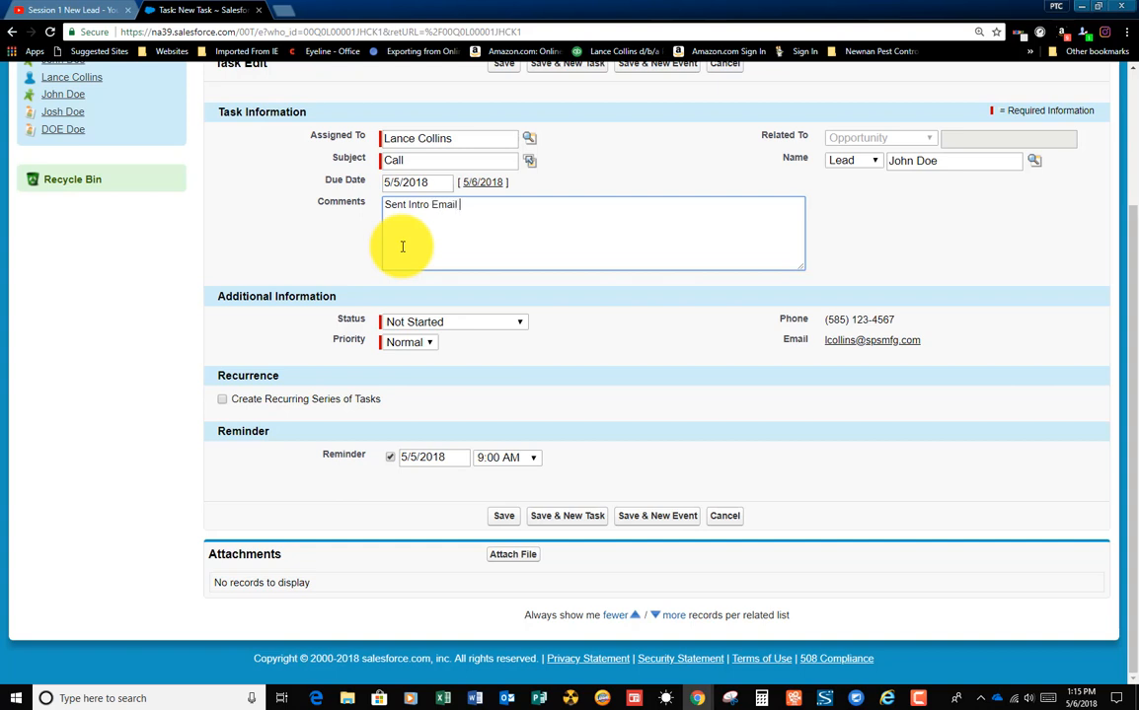
click(502, 517)
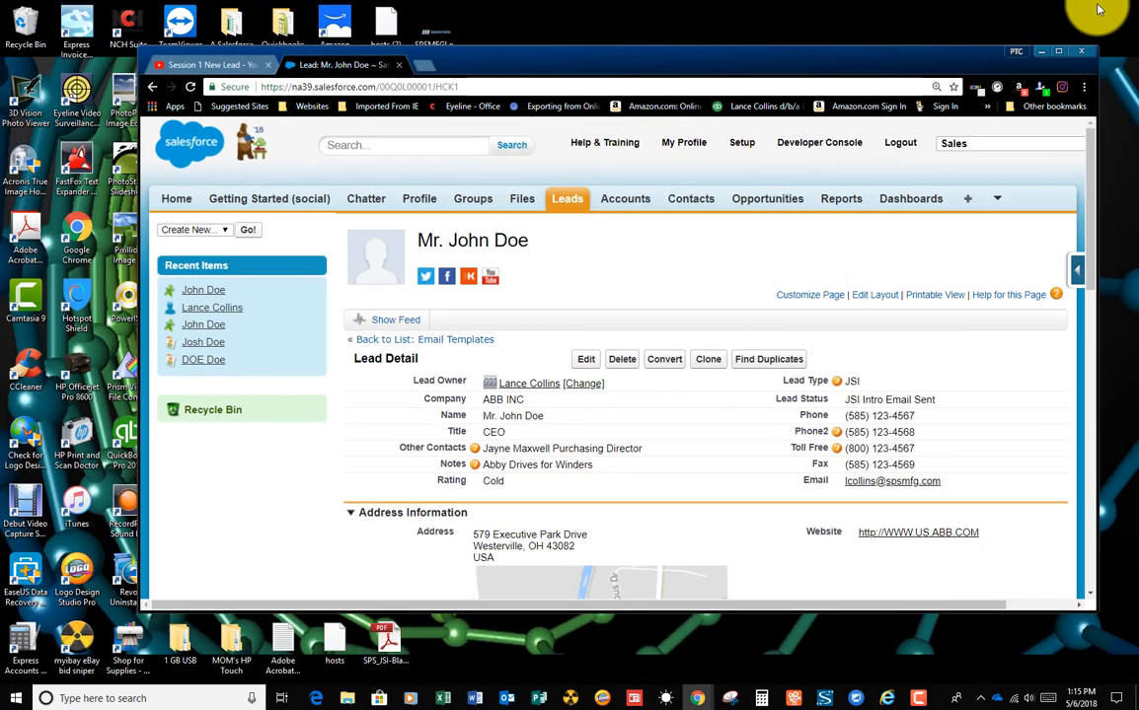
Step: Uncover the task reminder window behind the browser, place it over the lead page, and open the Call task from it
click(1059, 55)
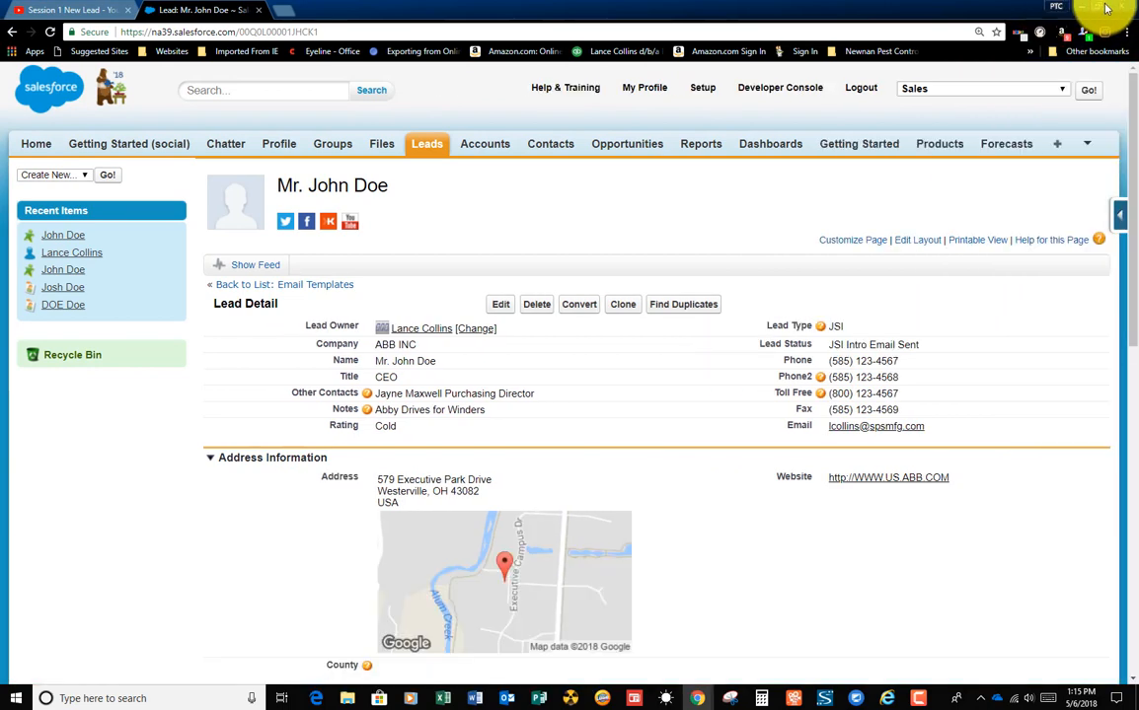
click(1106, 9)
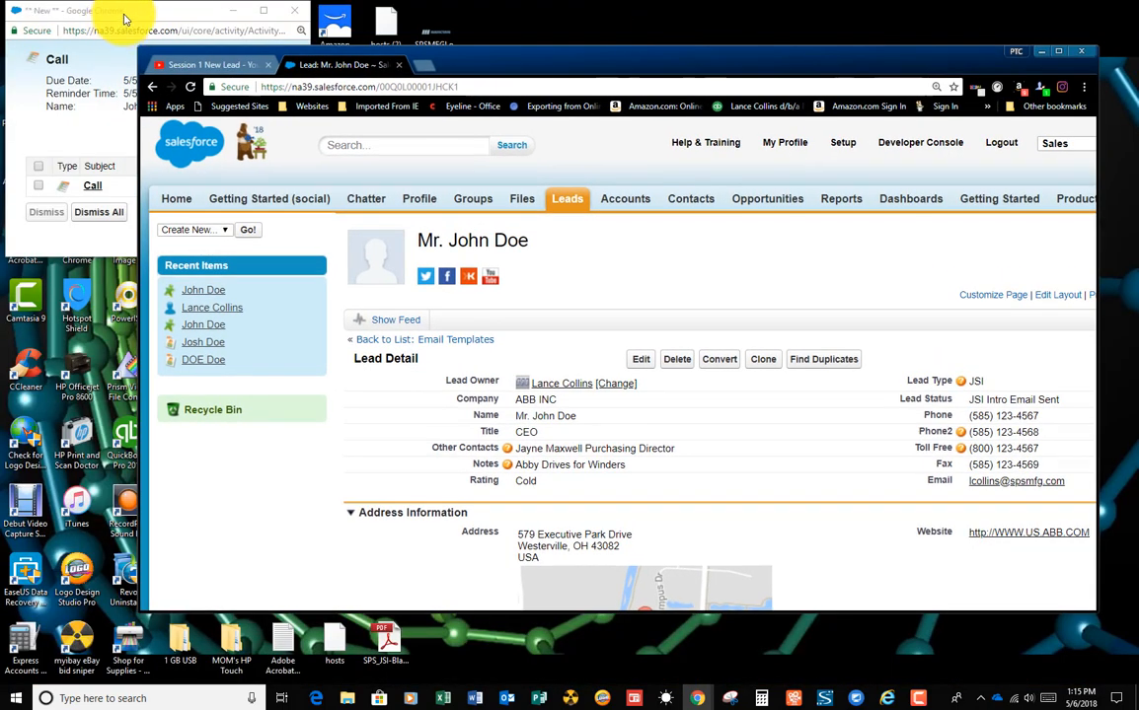
click(133, 12)
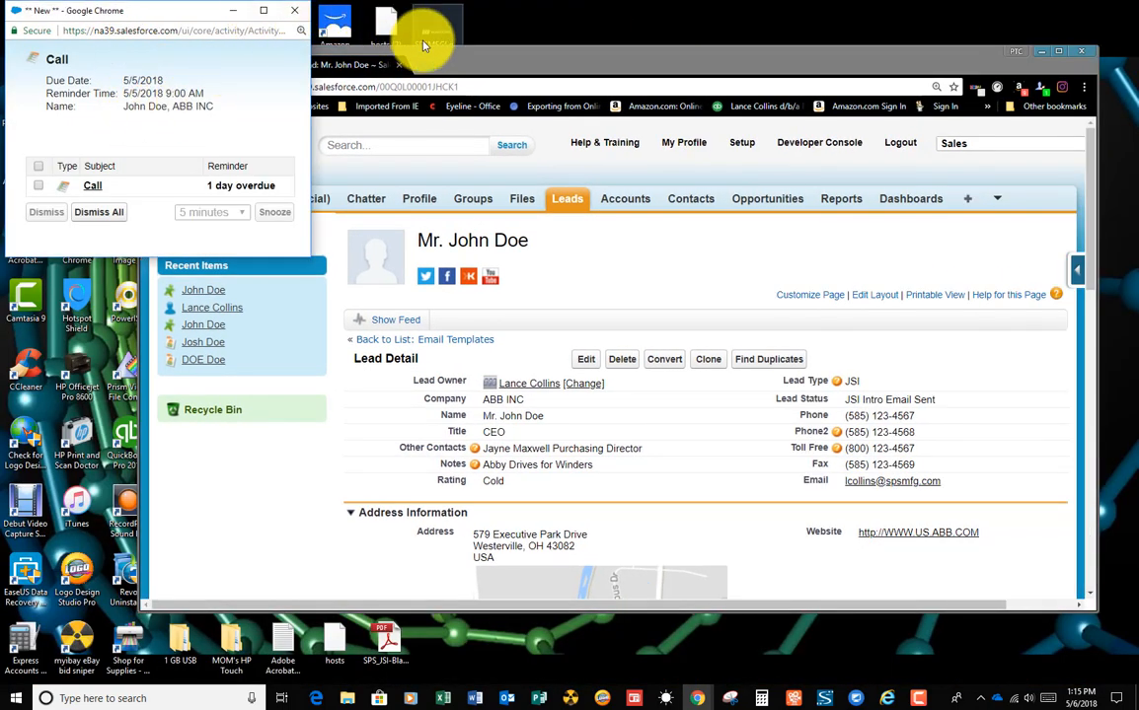
drag(170, 19, 285, 96)
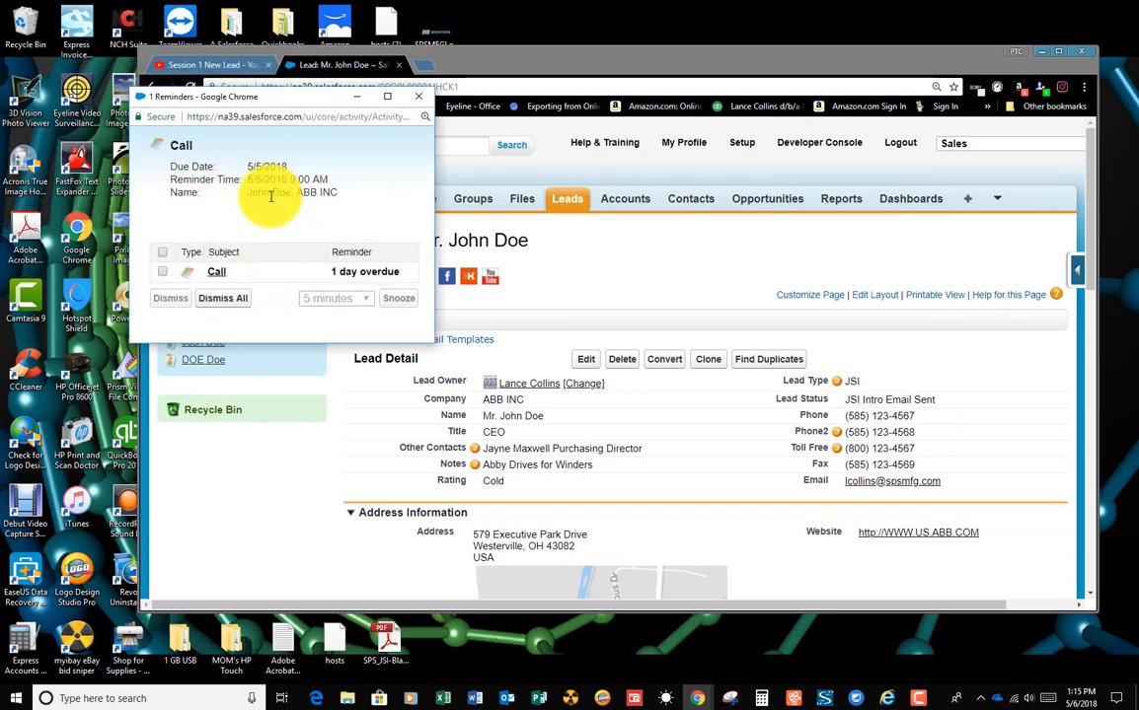
click(221, 272)
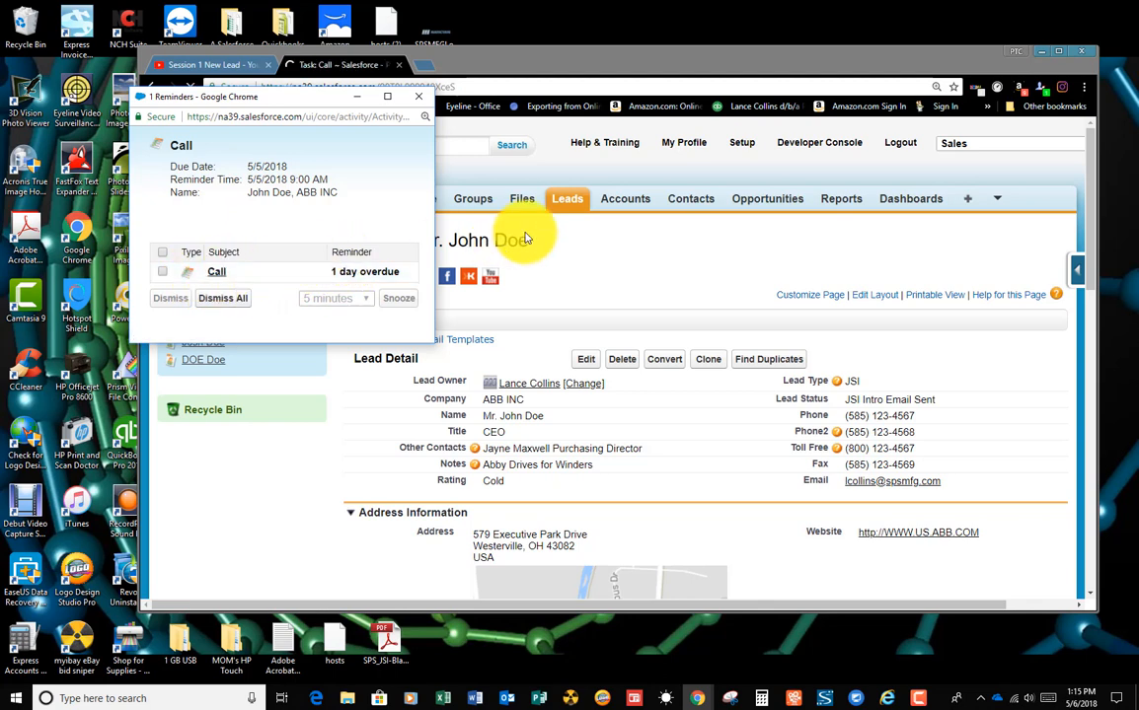